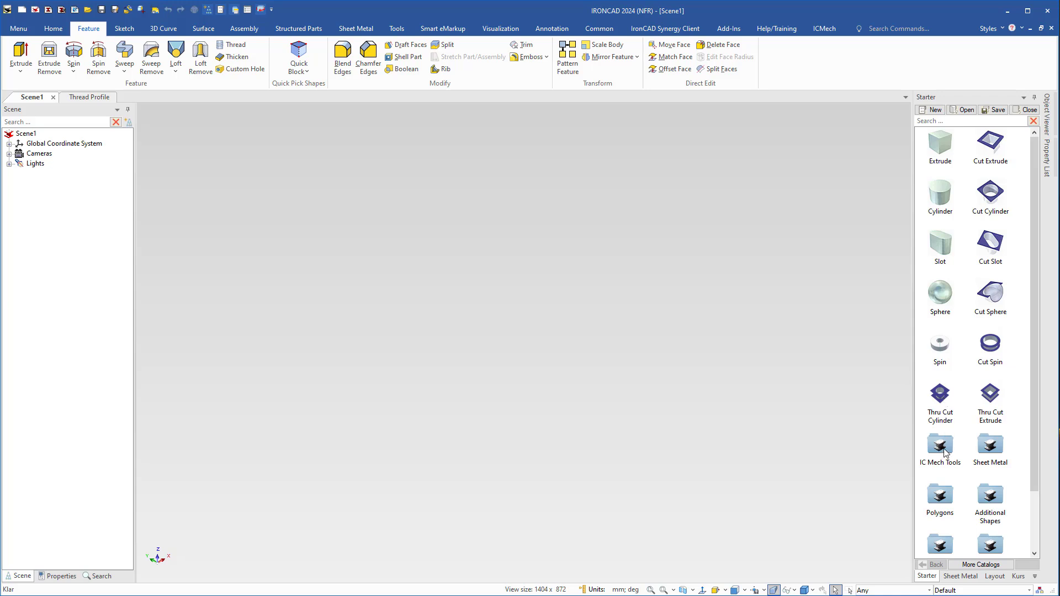
Insert an M6M hex nut of type M12 into the scene from the IC Mech Tools fasteners.
left_click_drag(944, 453, 497, 339)
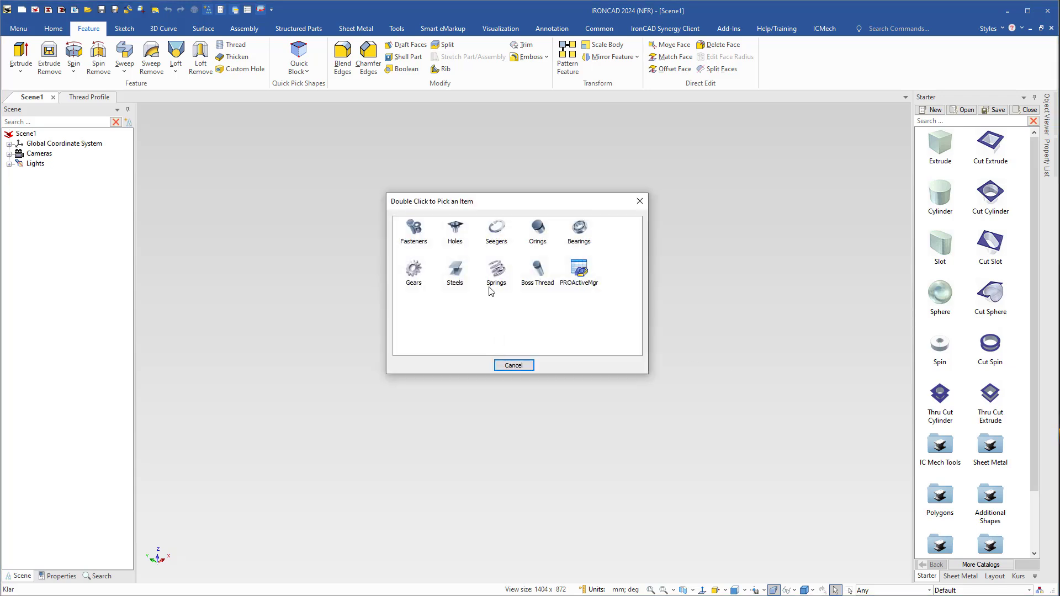
double_click(414, 232)
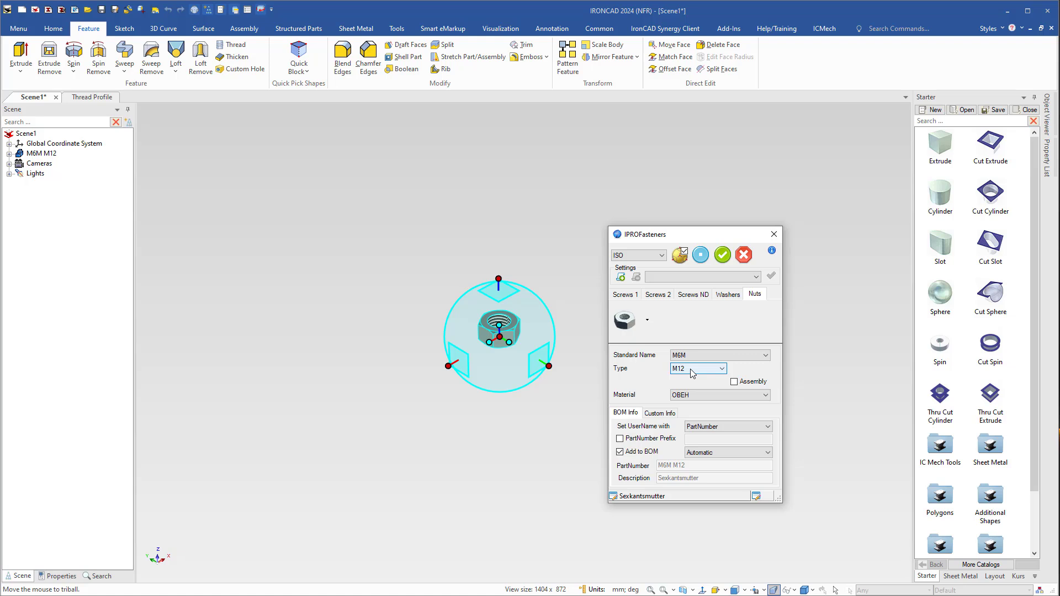
left_click(722, 254)
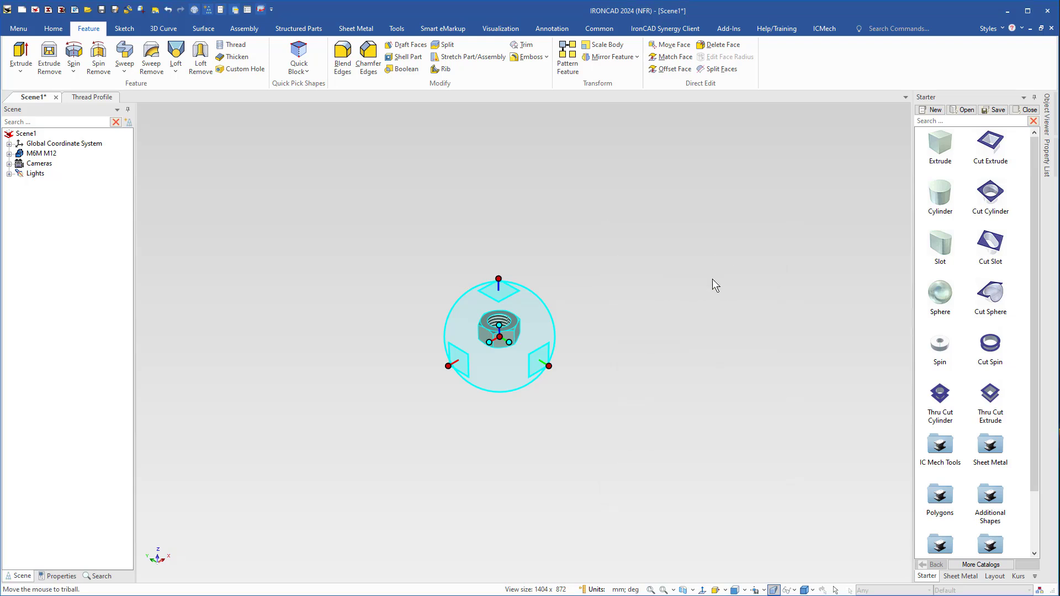
left_click(694, 353)
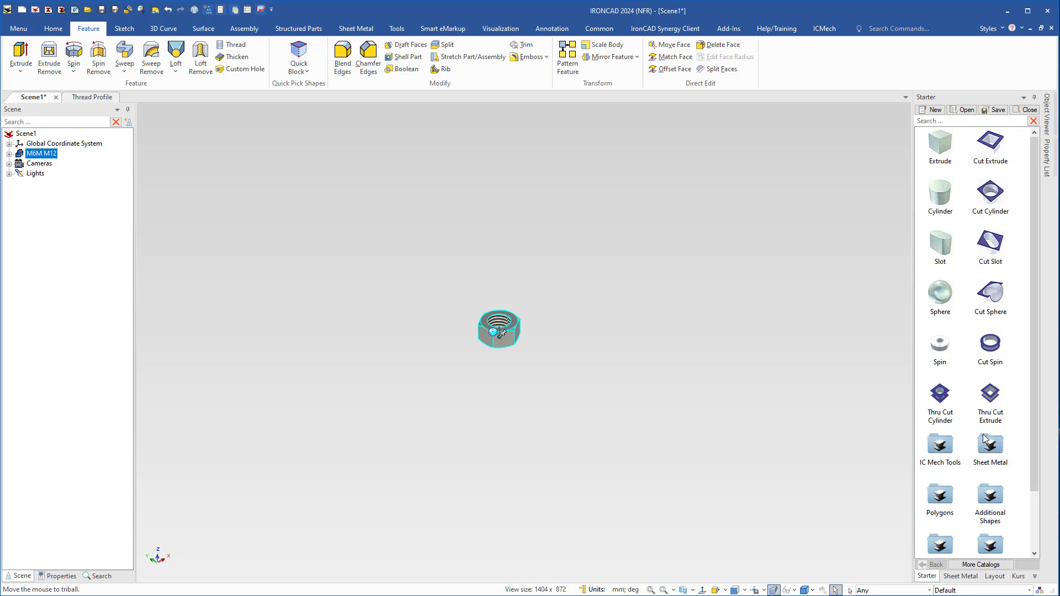
Insert an M6S hex-head screw of type M12 with length 40 beside the nut, using the IC Mech Tools fasteners.
left_click_drag(942, 452, 608, 338)
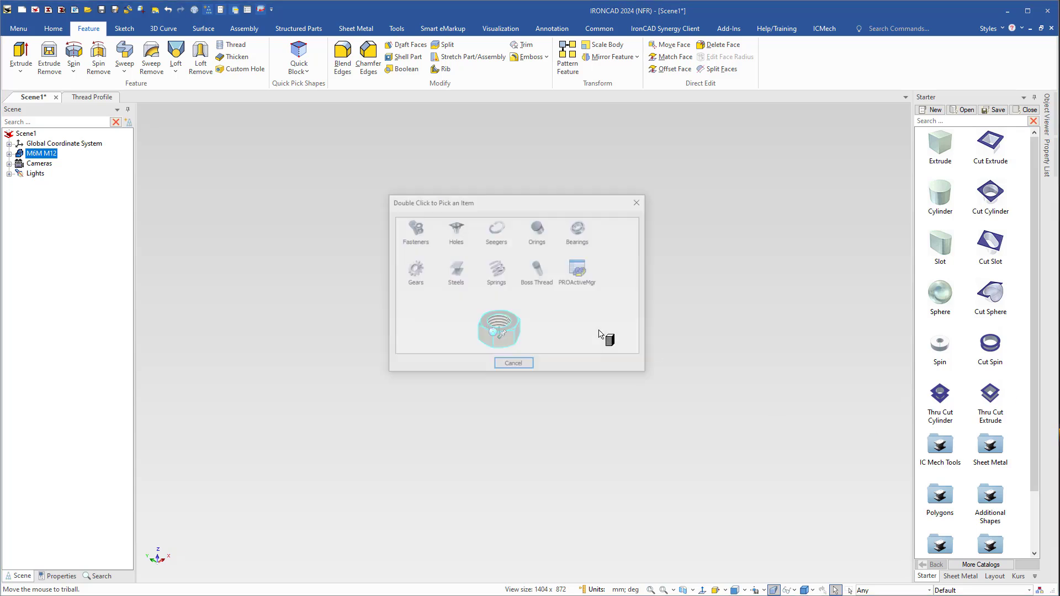
double_click(414, 231)
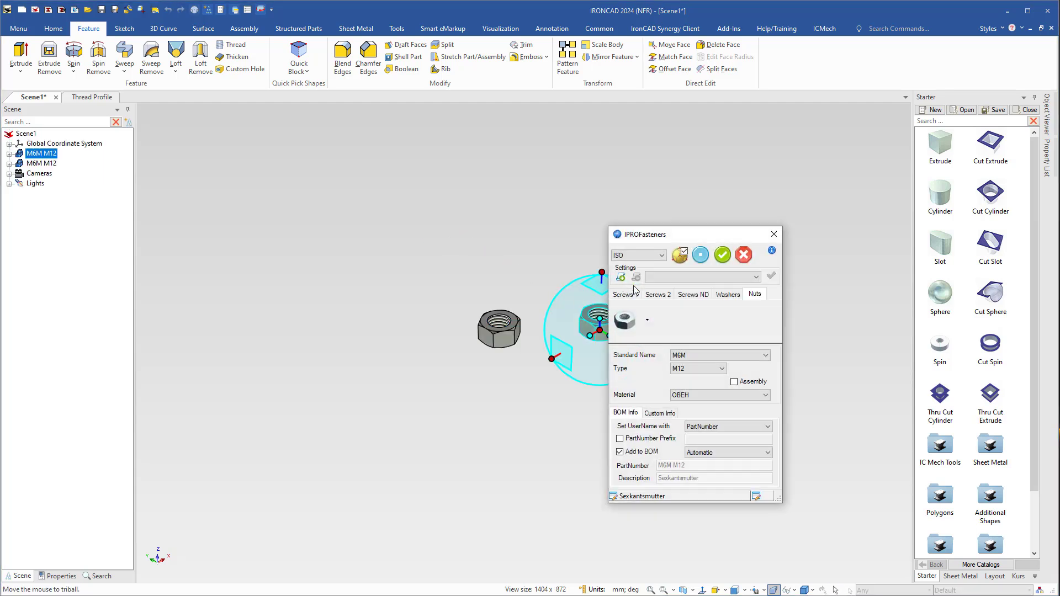
left_click(625, 294)
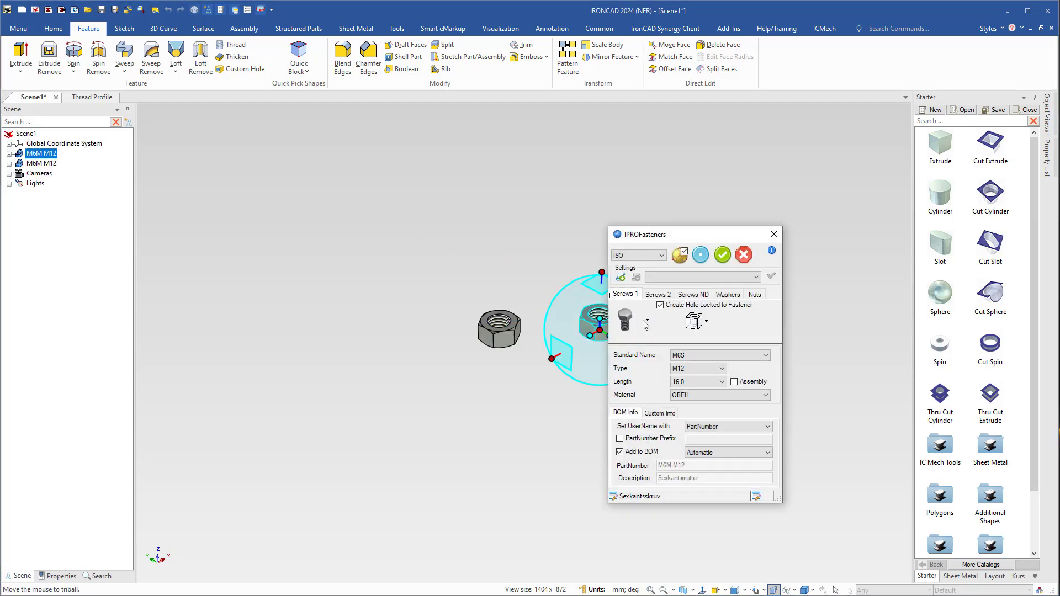
left_click(646, 320)
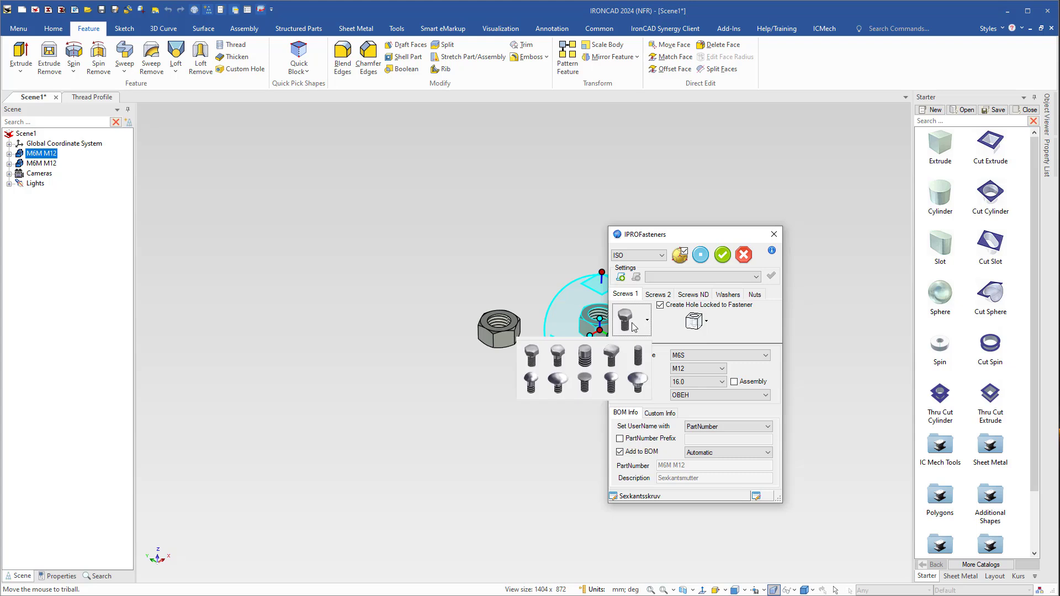
left_click(532, 360)
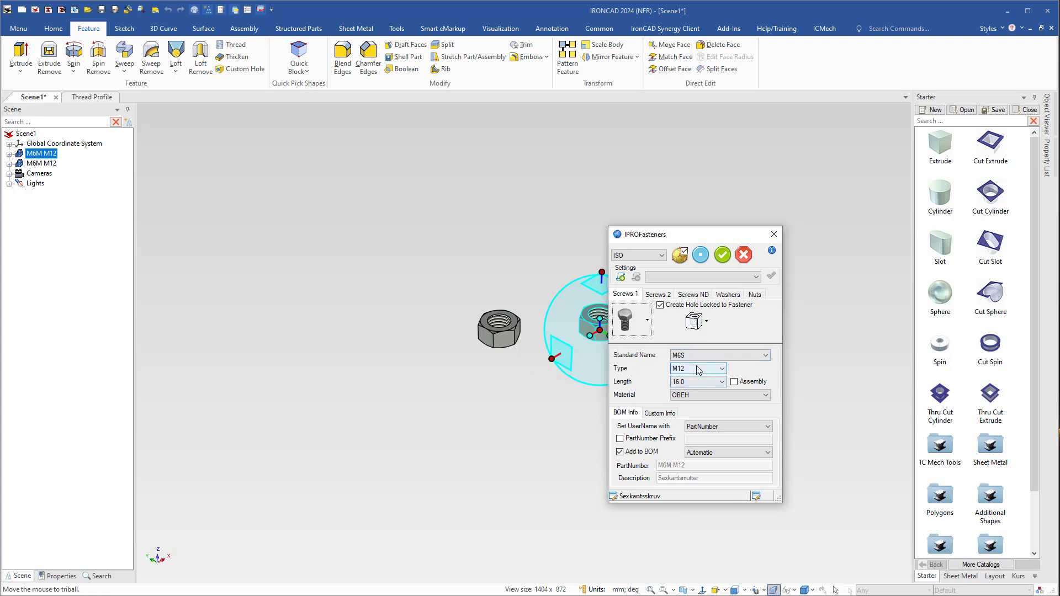
left_click(699, 386)
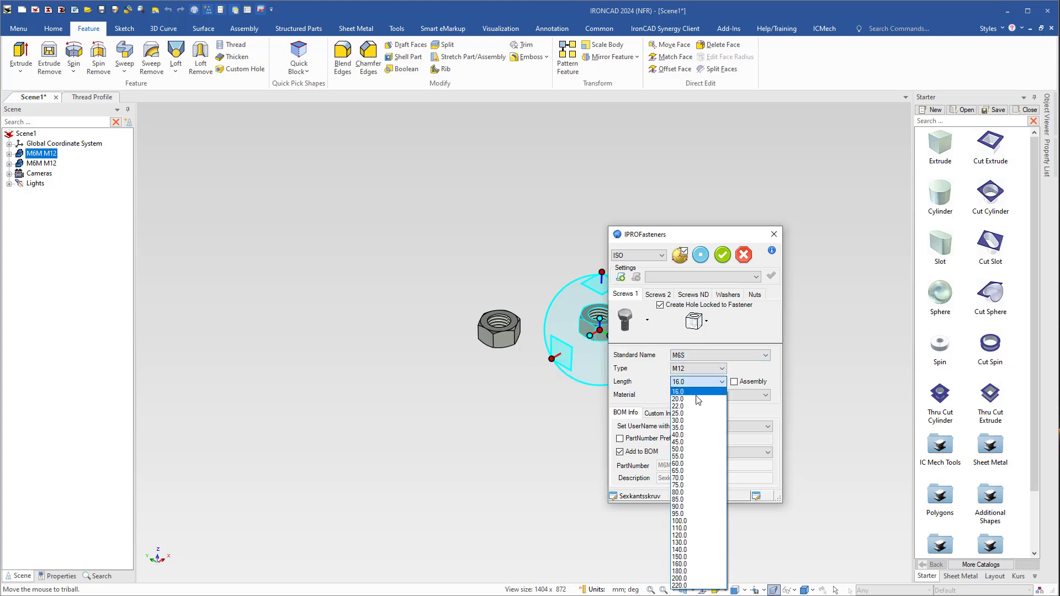
left_click(699, 428)
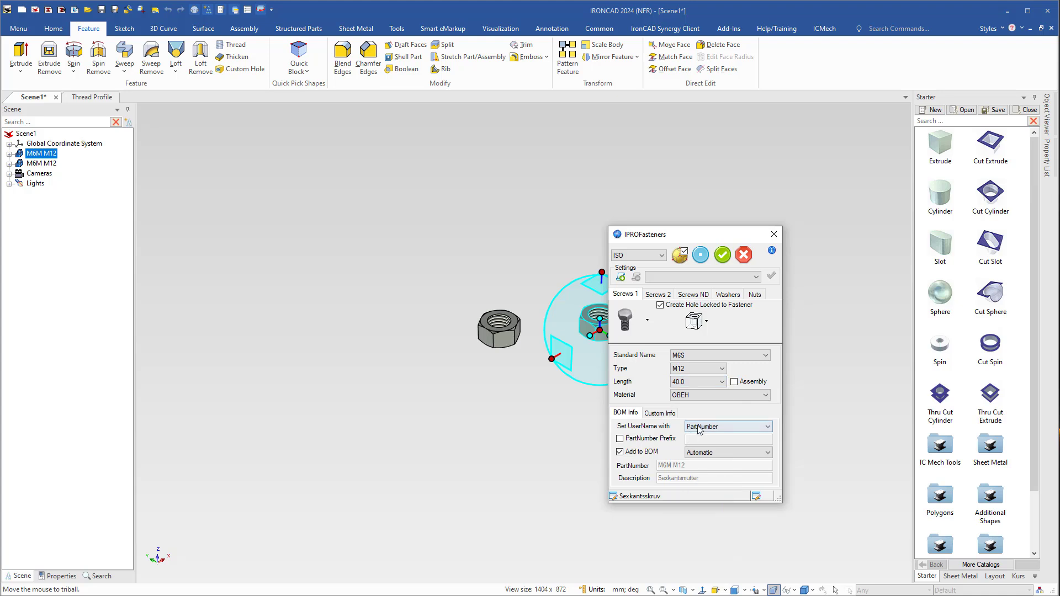
left_click(722, 255)
left_click(632, 422)
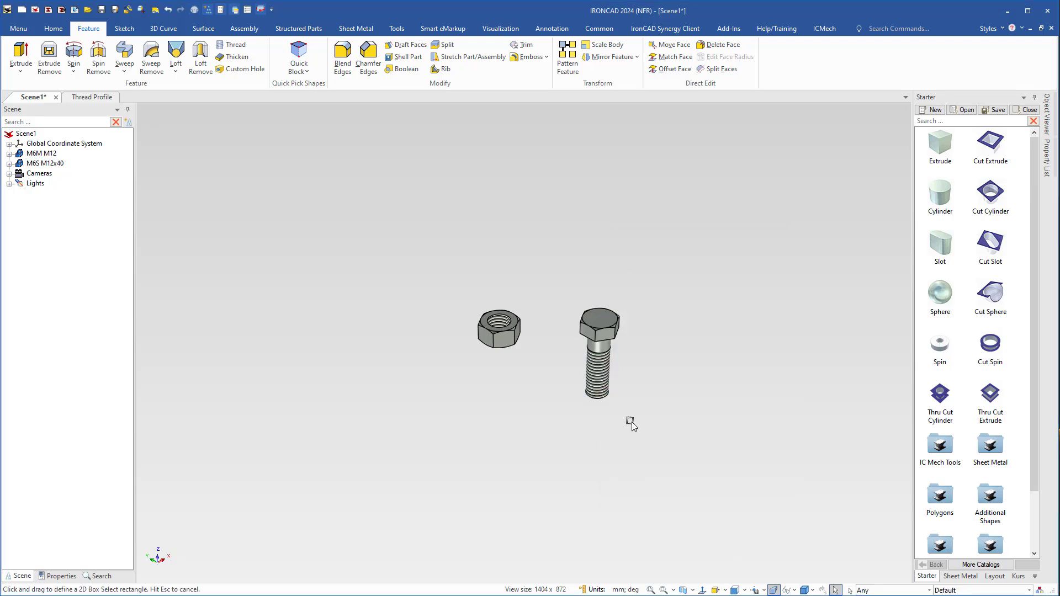
Copy the bolt head's plain surface style onto the threaded shank and the nut's bore with the EyeDropper.
scroll(563, 373, "up", 2)
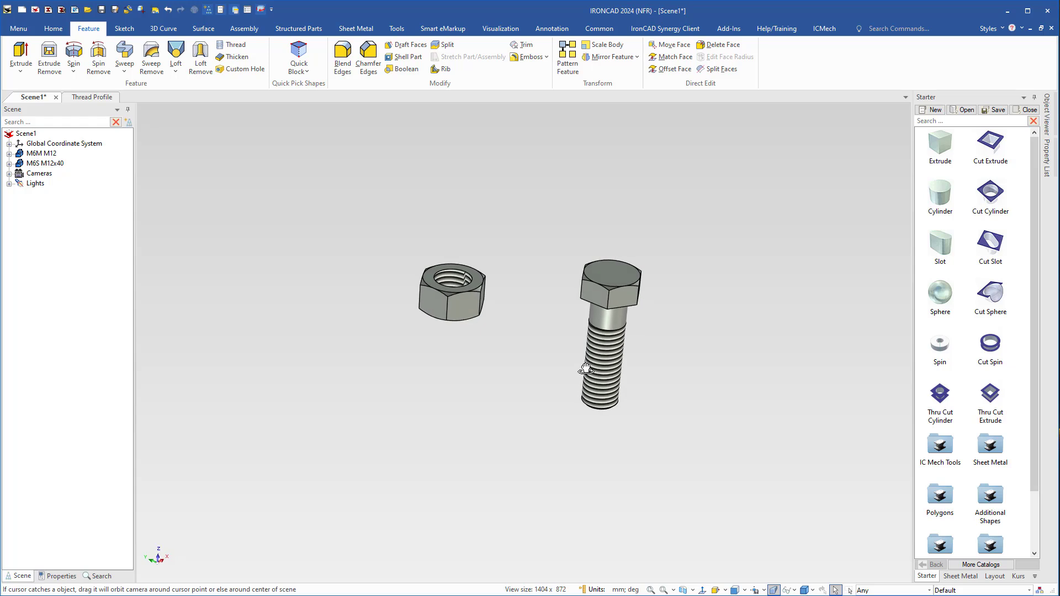
middle_click_drag(572, 360, 615, 340)
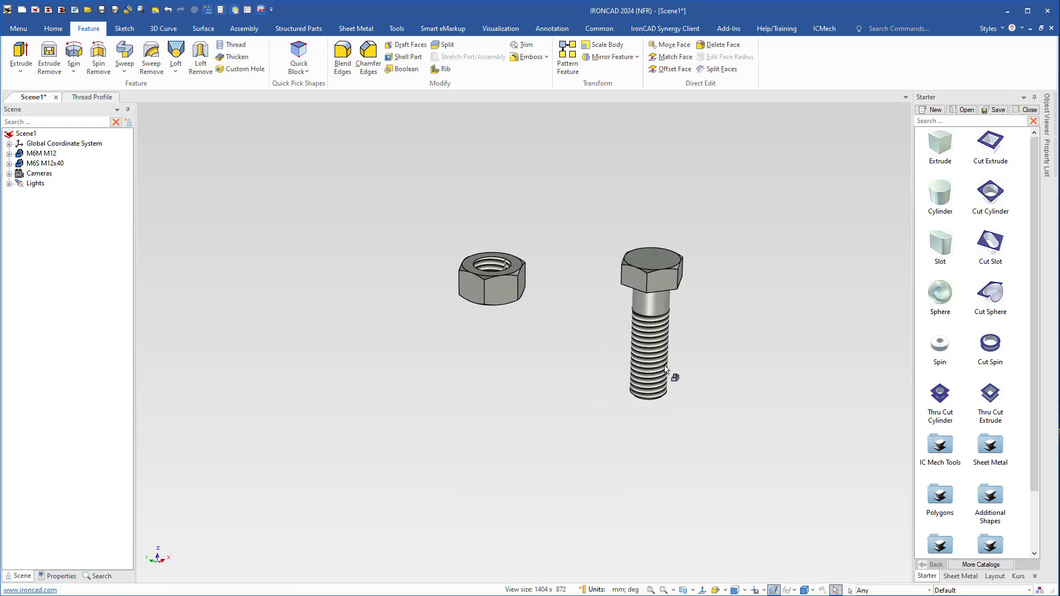
left_click(501, 29)
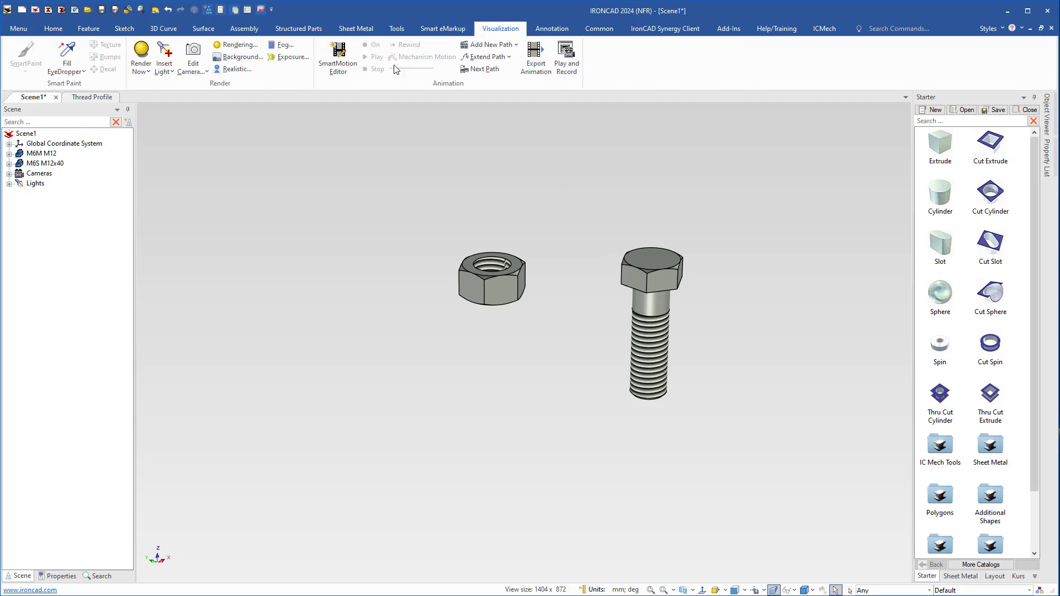
left_click(66, 52)
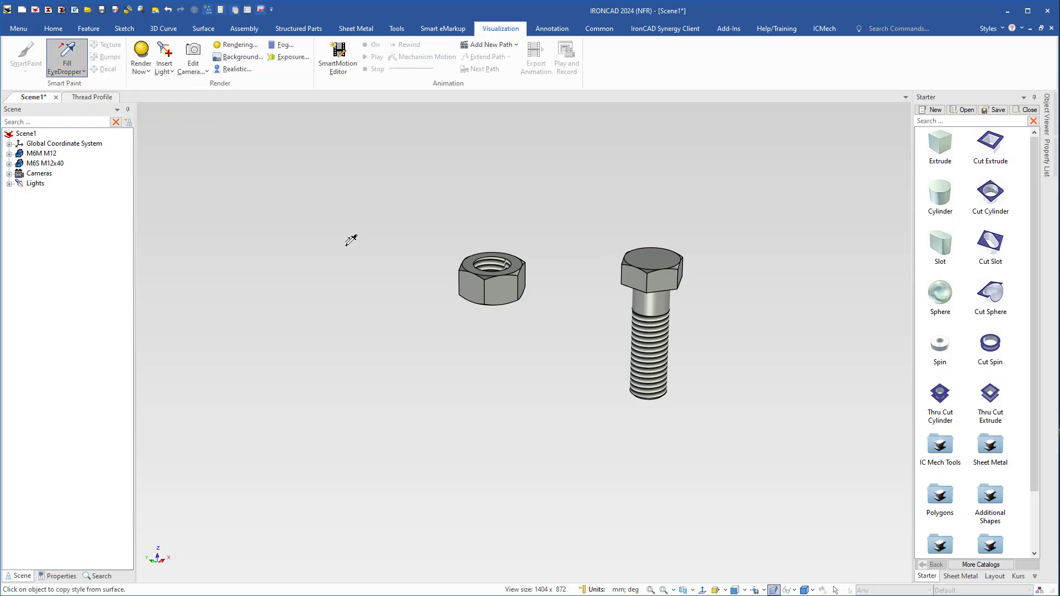
left_click(658, 267)
left_click(658, 333)
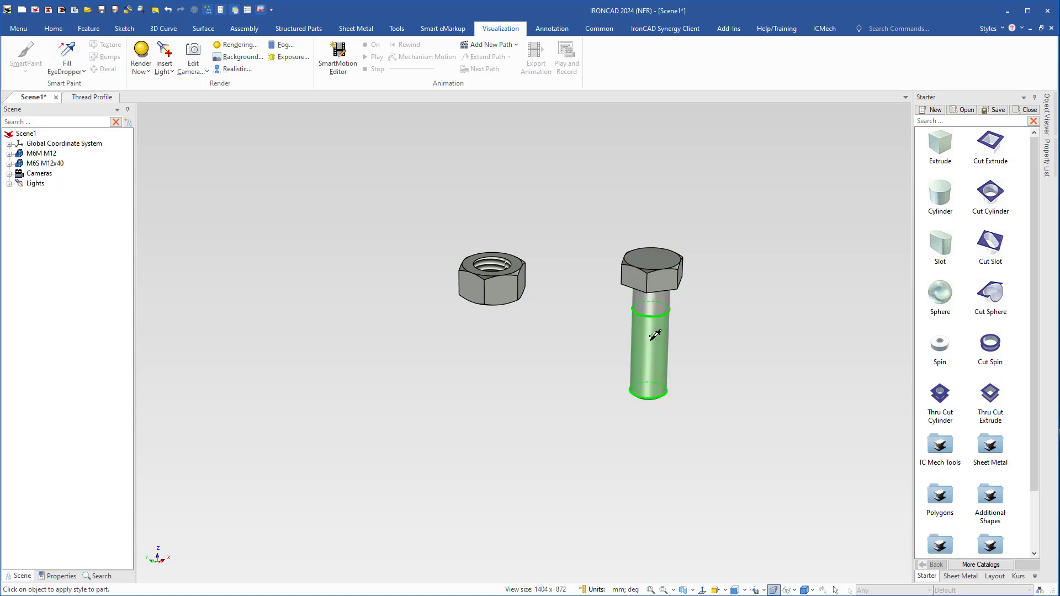
left_click(488, 267)
key("Escape")
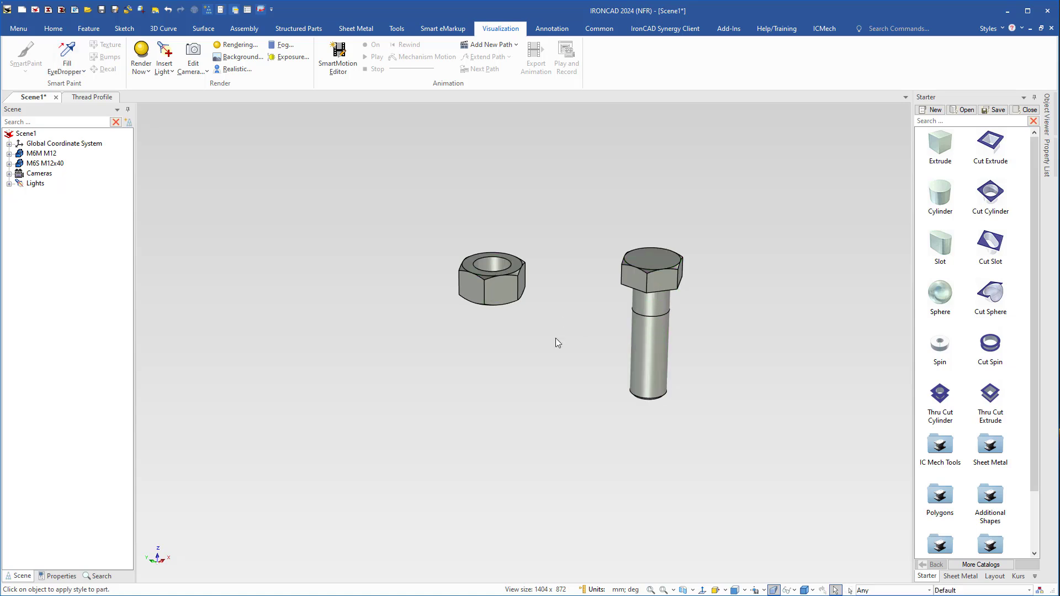
Start a Thread feature on the bolt and place a new profile sketch at the centre of the shank's end face.
middle_click_drag(580, 337, 503, 293)
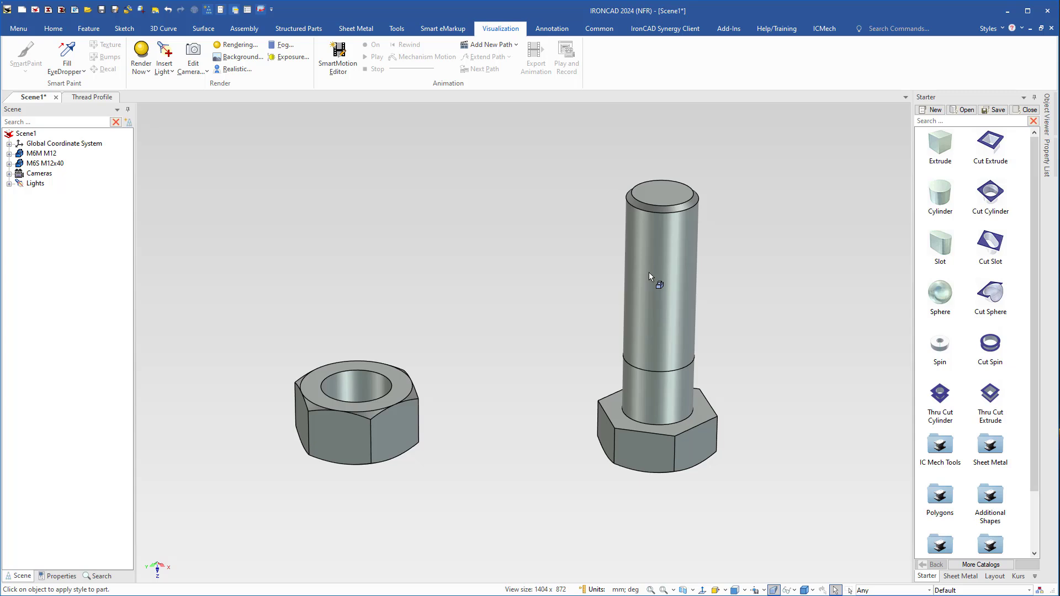
middle_click_drag(666, 316, 621, 308, "shift")
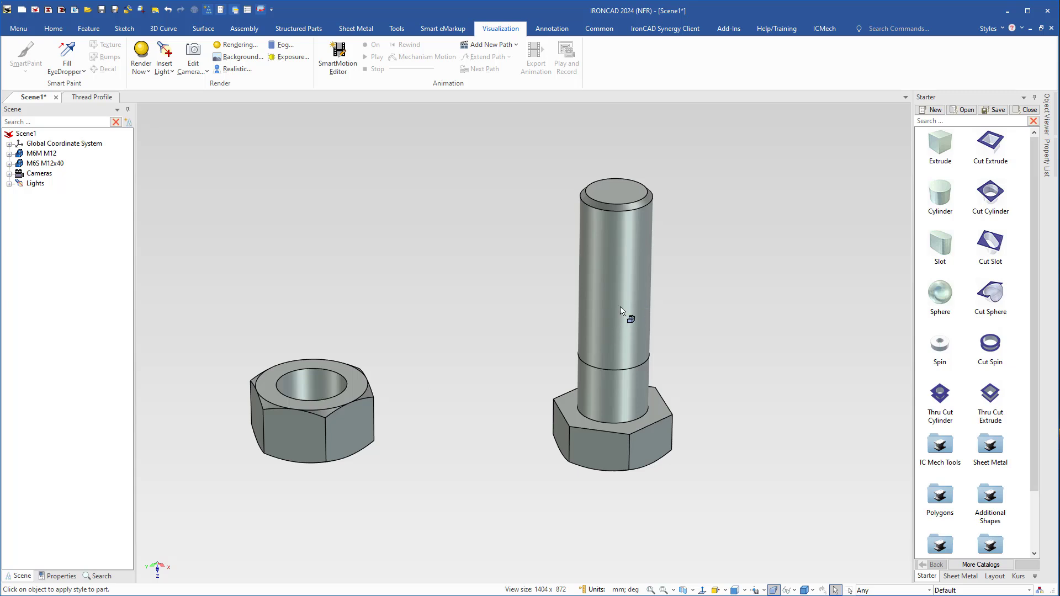
middle_click_drag(620, 307, 639, 321, "shift")
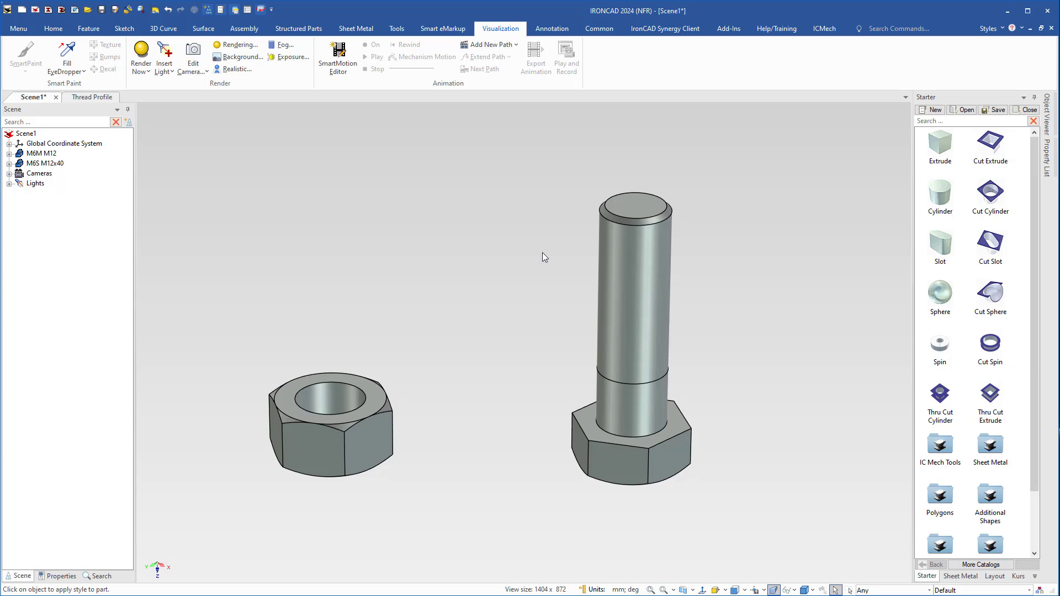
left_click(89, 28)
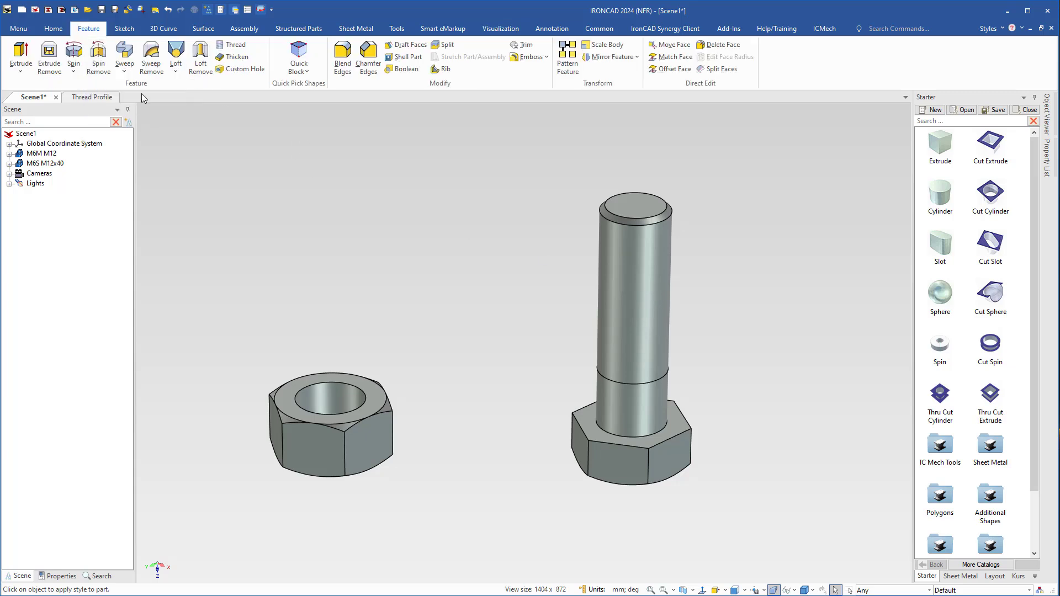
left_click(244, 69)
left_click(635, 279)
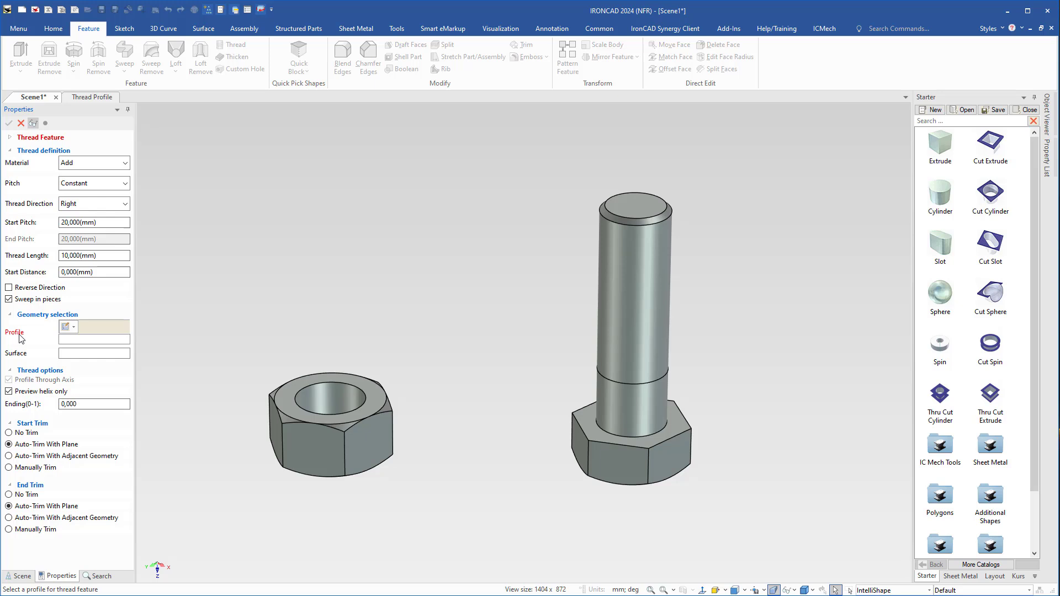
left_click(65, 328)
mouse_move(598, 250)
middle_mouse_down()
mouse_move(556, 320)
mouse_move(496, 343)
middle_mouse_up()
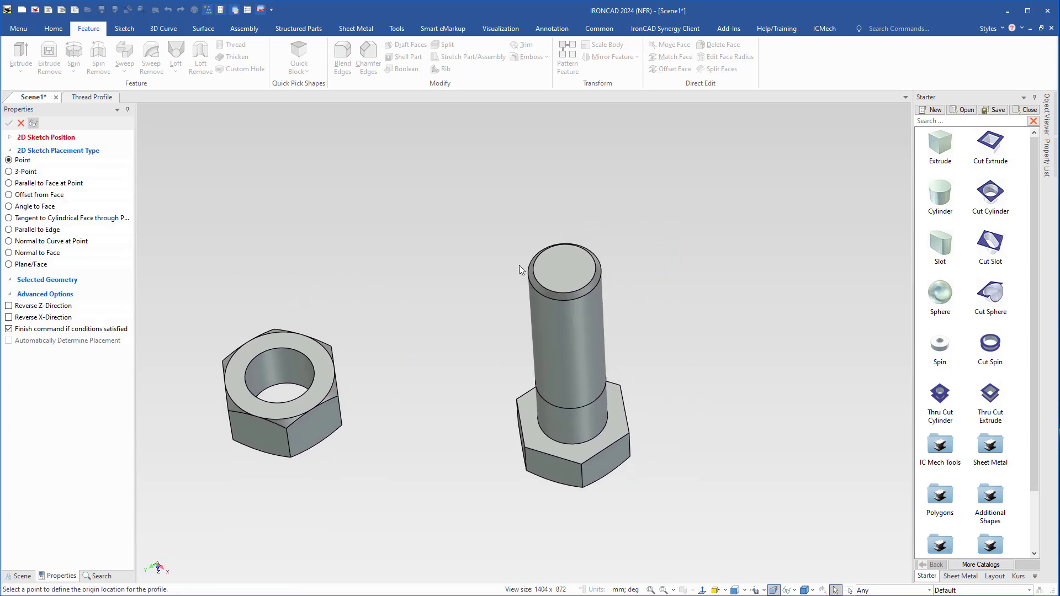
left_click(569, 279)
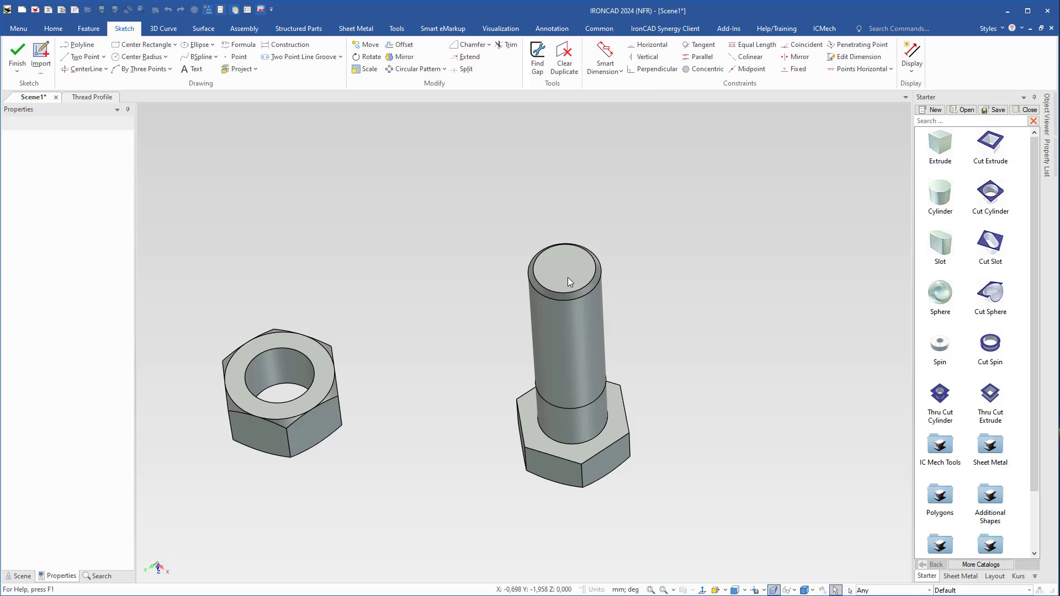
Examine the sketch plane on the bolt's end face and the thread geometry formulas in the Thread profile.jpg reference image.
middle_click_drag(564, 431, 516, 400)
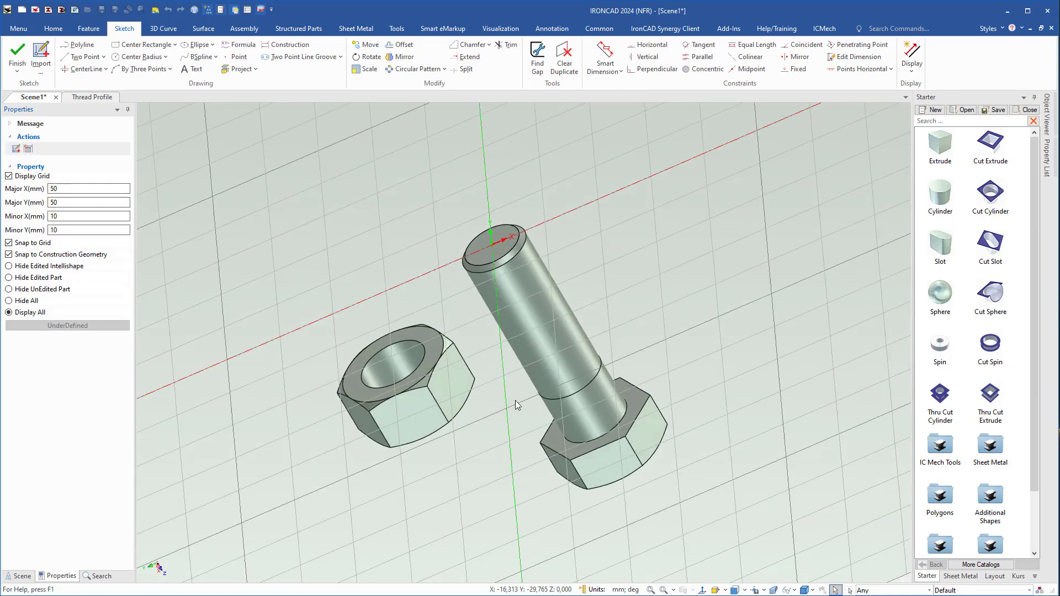
middle_click_drag(577, 224, 637, 343)
scroll(505, 254, "up", 3)
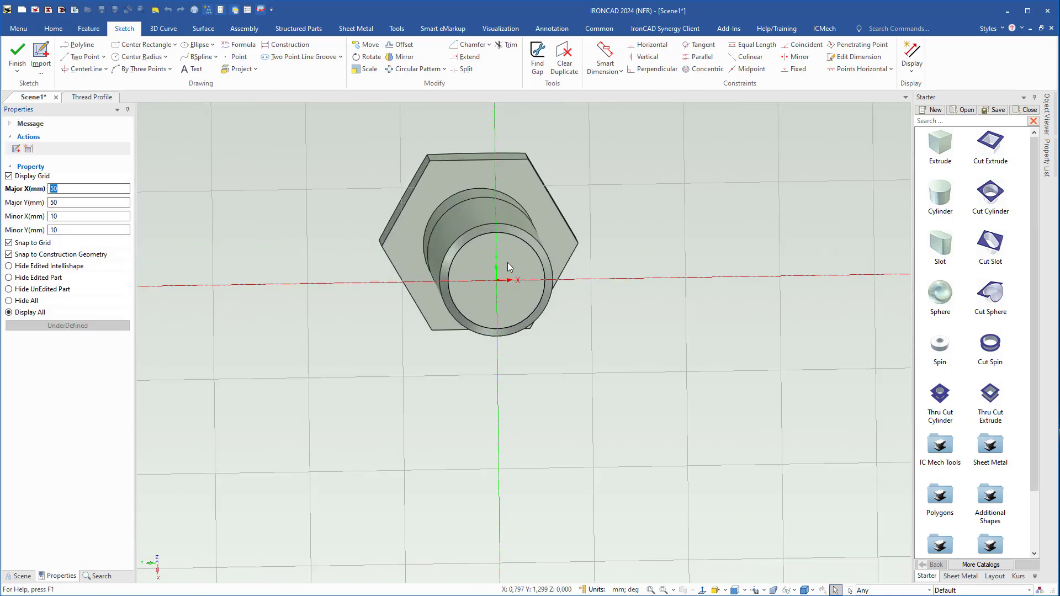
middle_click_drag(508, 267, 442, 307)
scroll(504, 286, "up", 2)
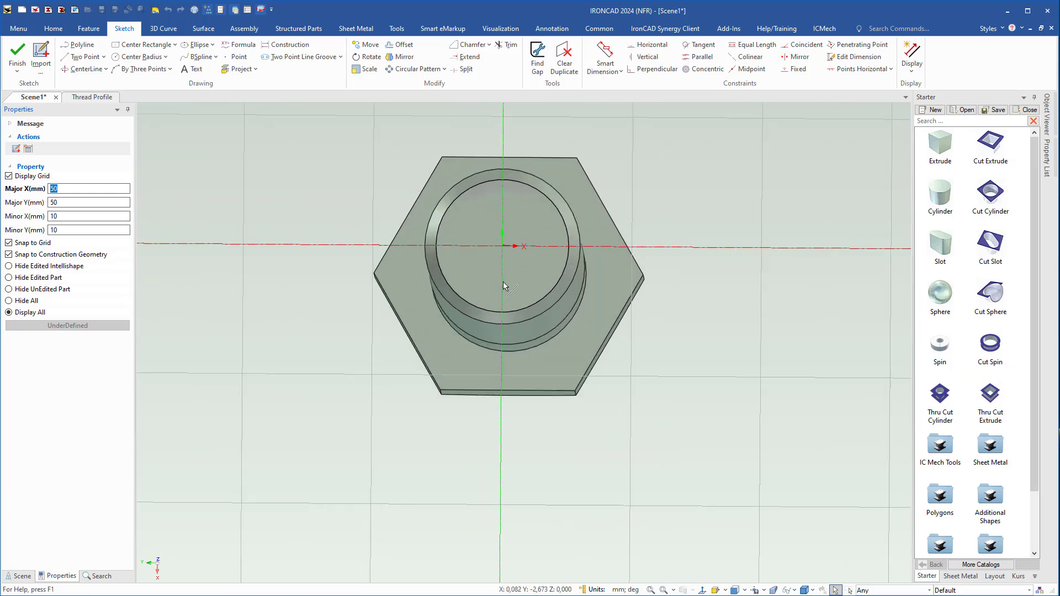
middle_click_drag(503, 283, 458, 325, "shift")
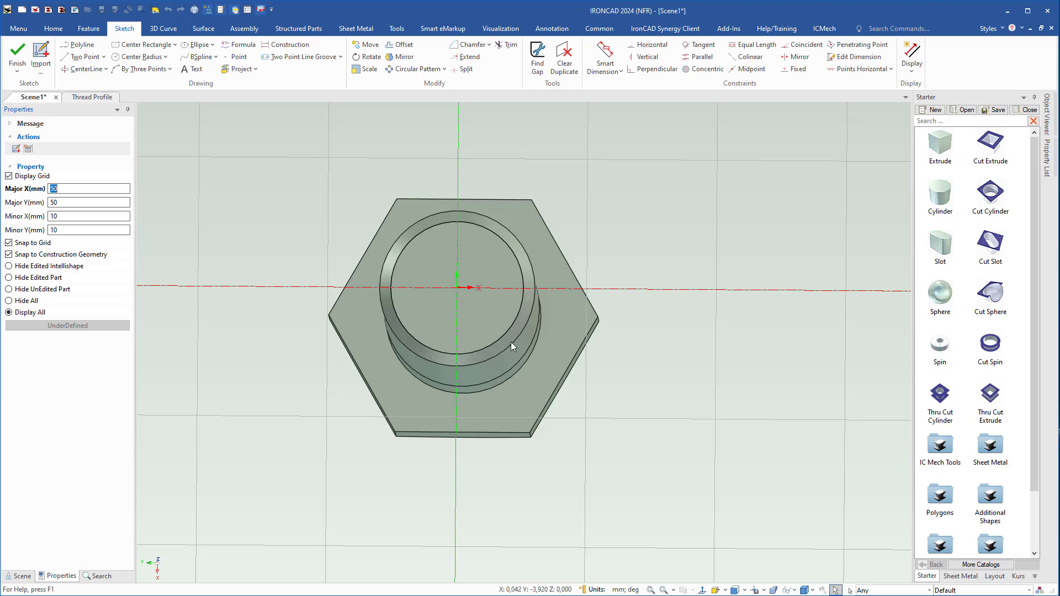
scroll(479, 360, "up", 1)
middle_click_drag(480, 361, 509, 386)
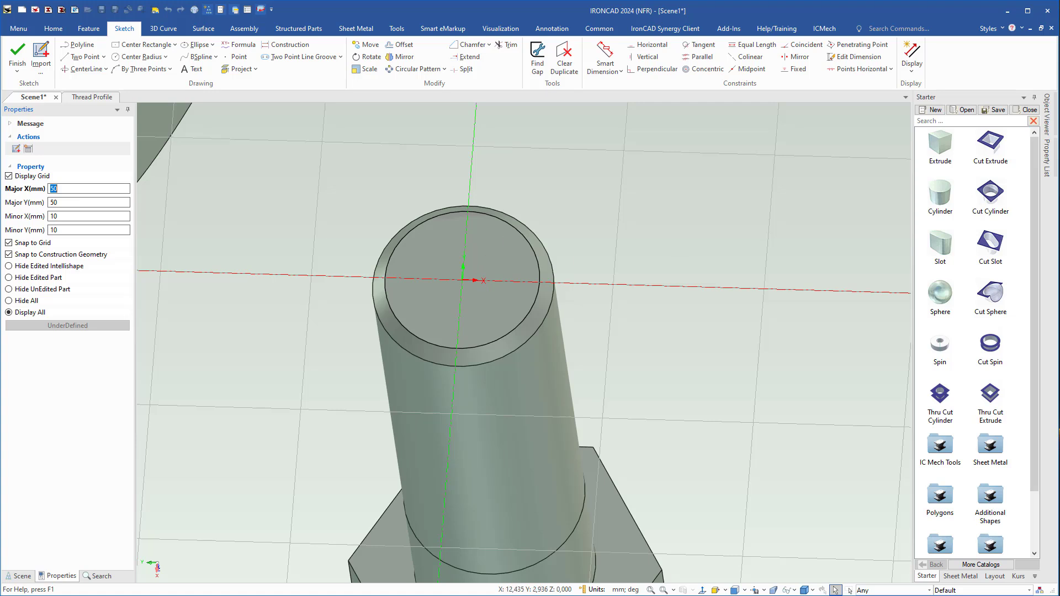
left_click_drag(1059, 61, 386, 85)
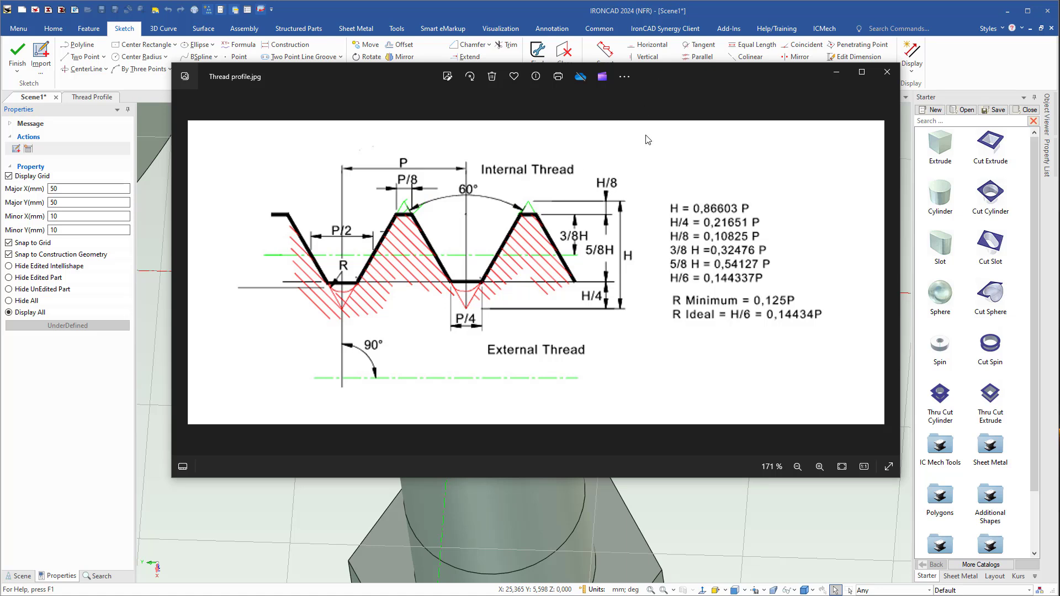
left_click_drag(671, 75, 1059, 165)
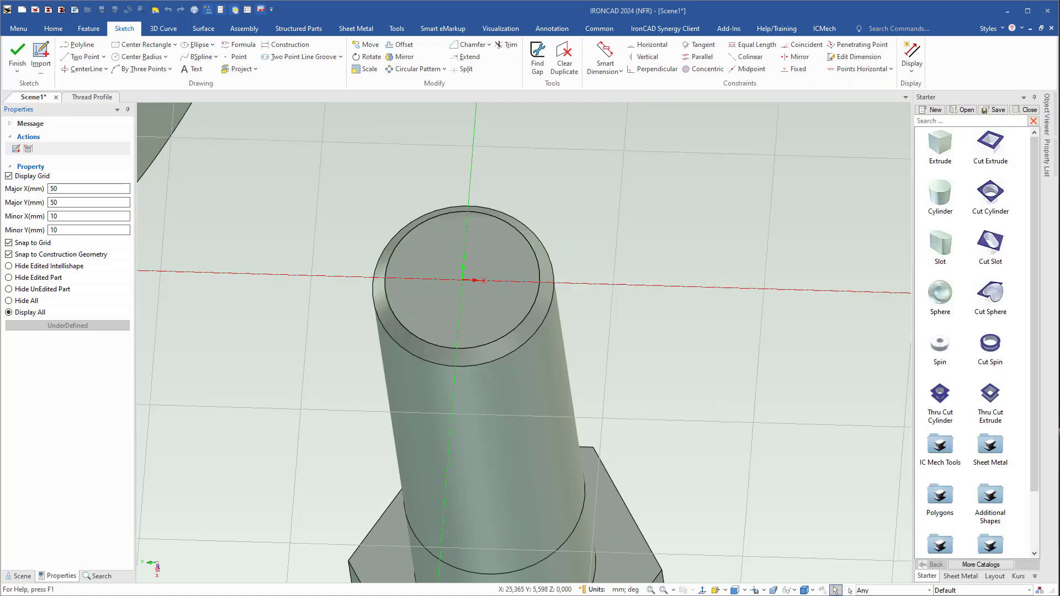
Switch to the Thread Profile scene and open its existing thread profile sketch for editing.
left_click(89, 98)
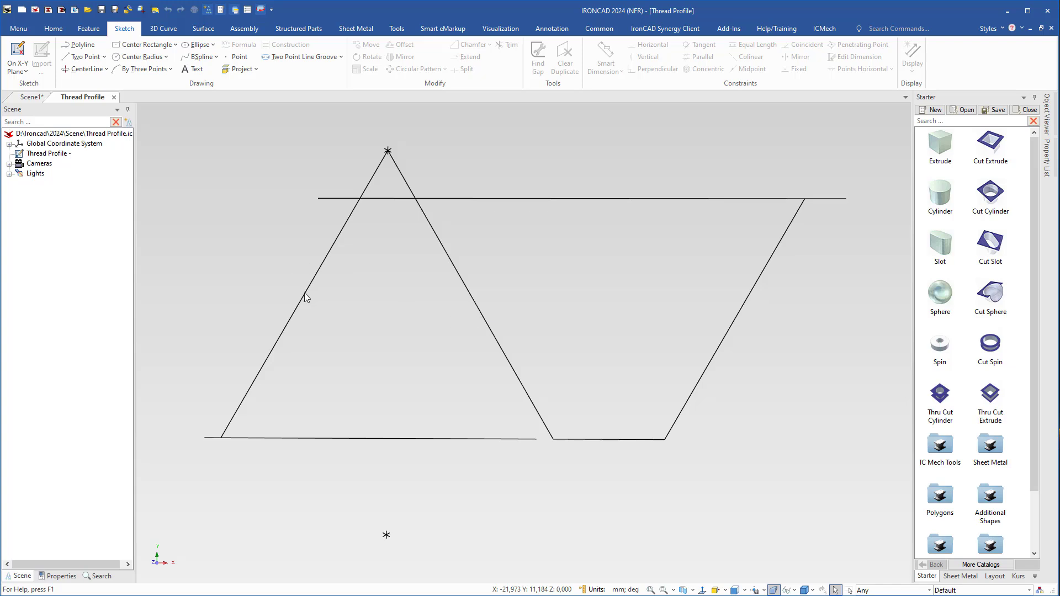
left_click(305, 294)
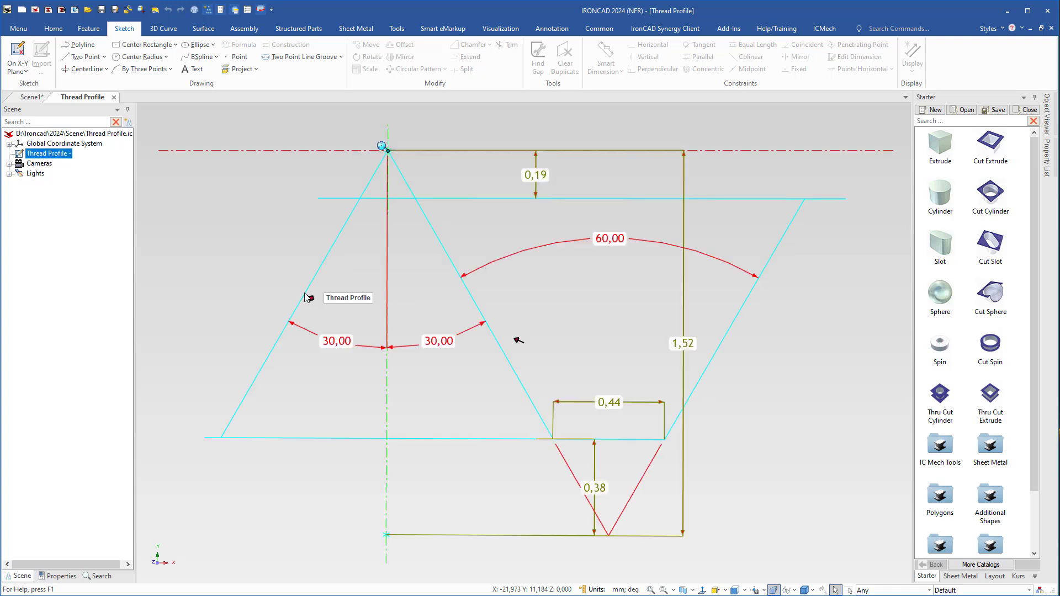
right_click(280, 350)
left_click(315, 59)
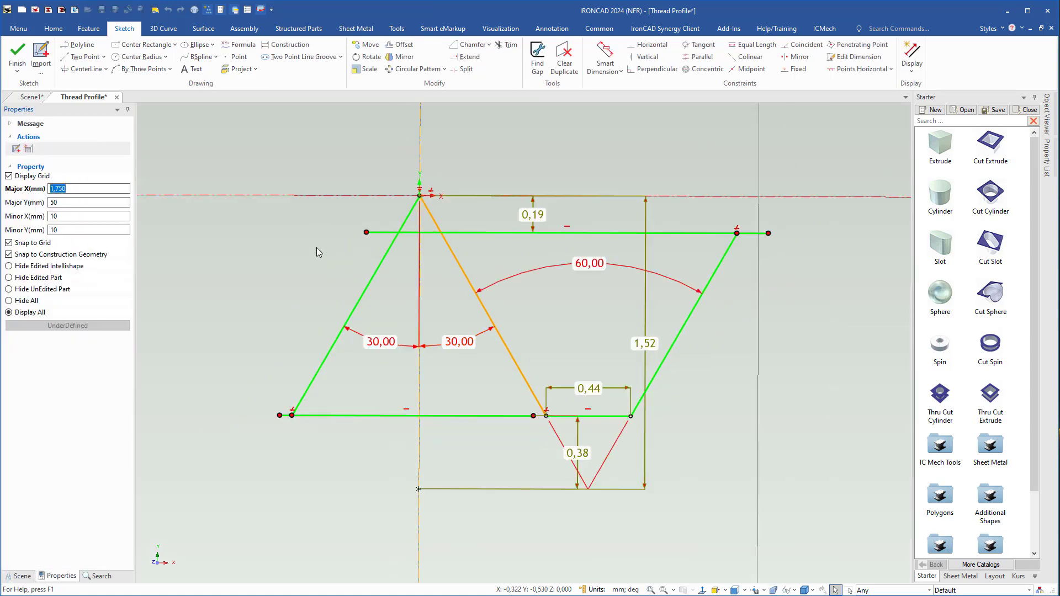
Open the thread profile sketch's parameter table and try a pitch P of 1,5 mm.
right_click(310, 220)
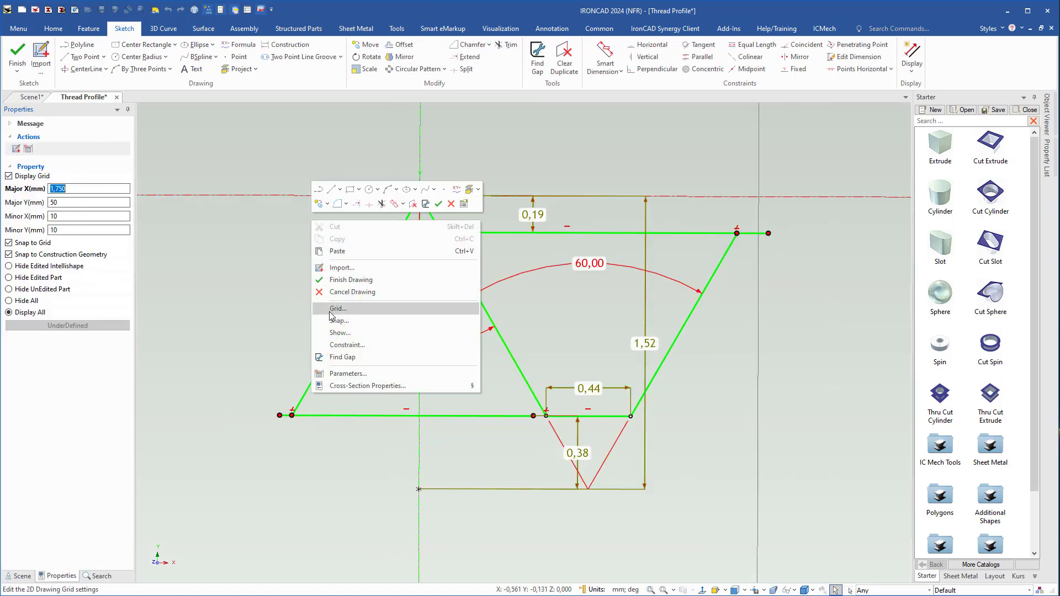
left_click(340, 372)
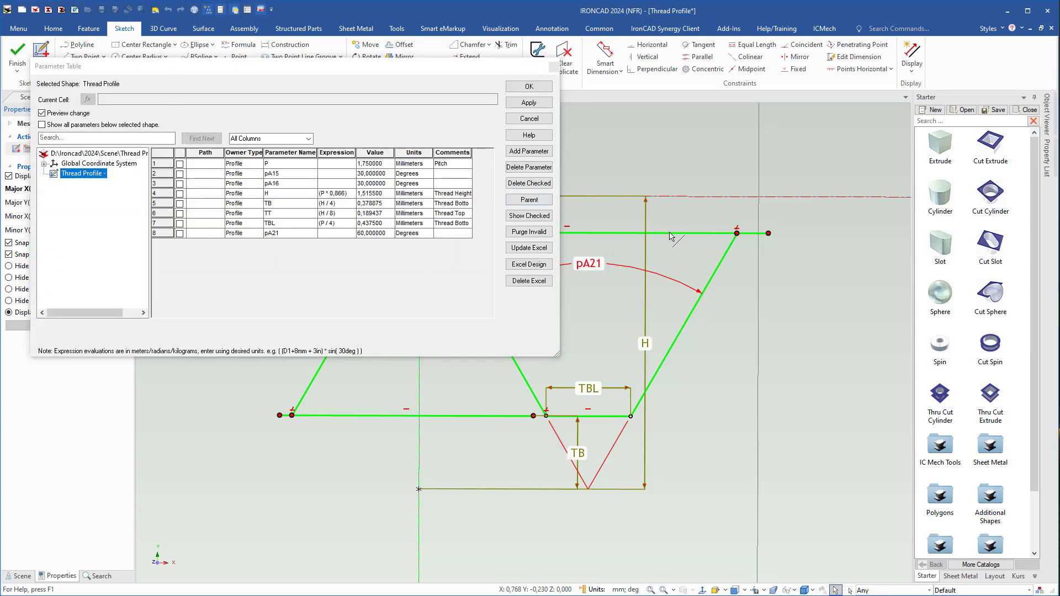
mouse_move(711, 335)
middle_mouse_down("shift")
mouse_move(925, 319)
mouse_move(741, 386)
mouse_move(744, 416)
middle_mouse_up("shift")
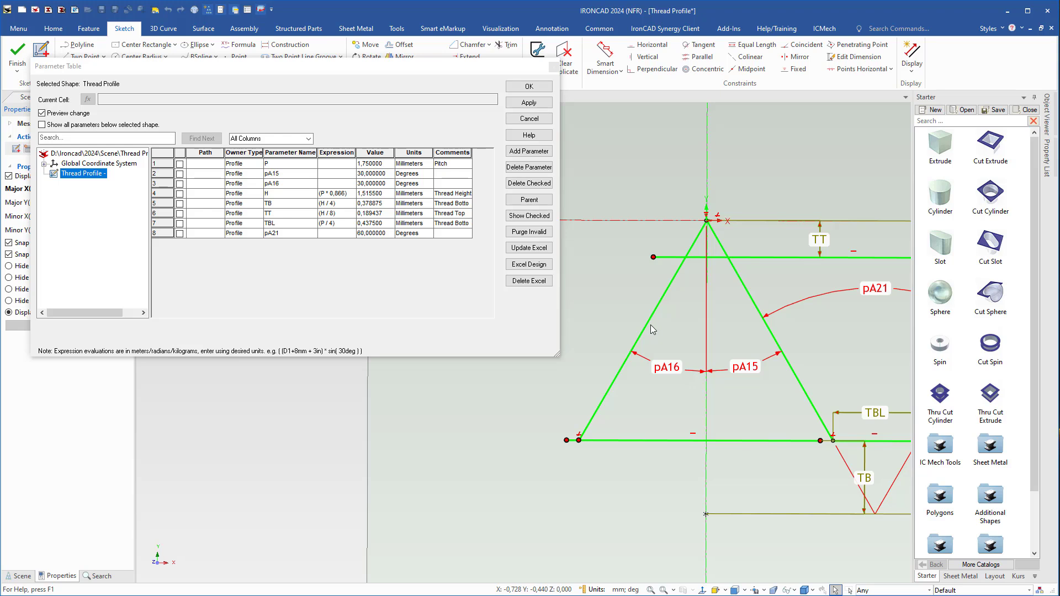
left_click(380, 164)
left_click(360, 160)
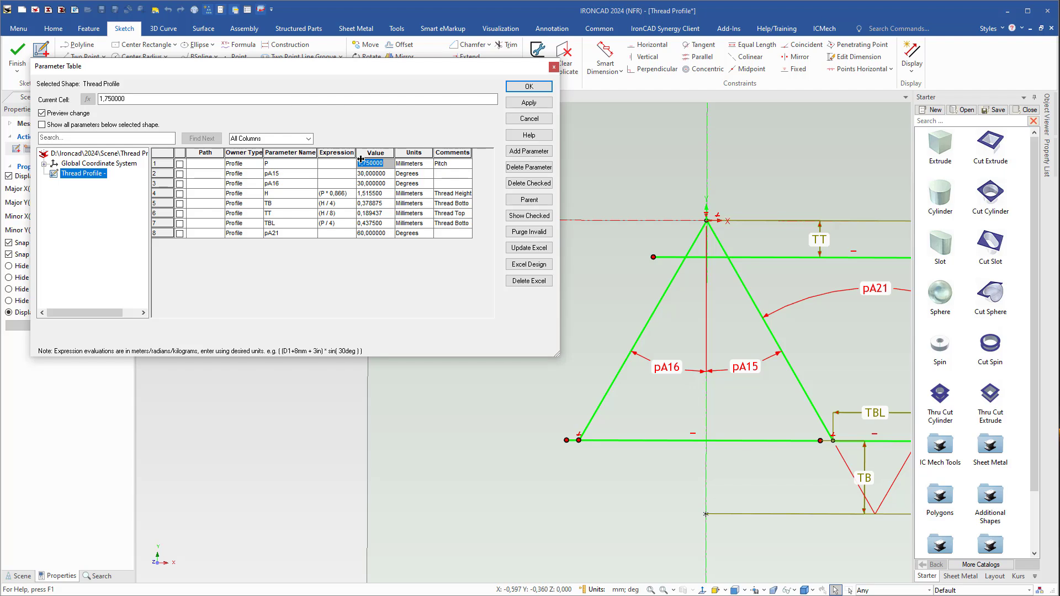
type("1,5")
key("Tab")
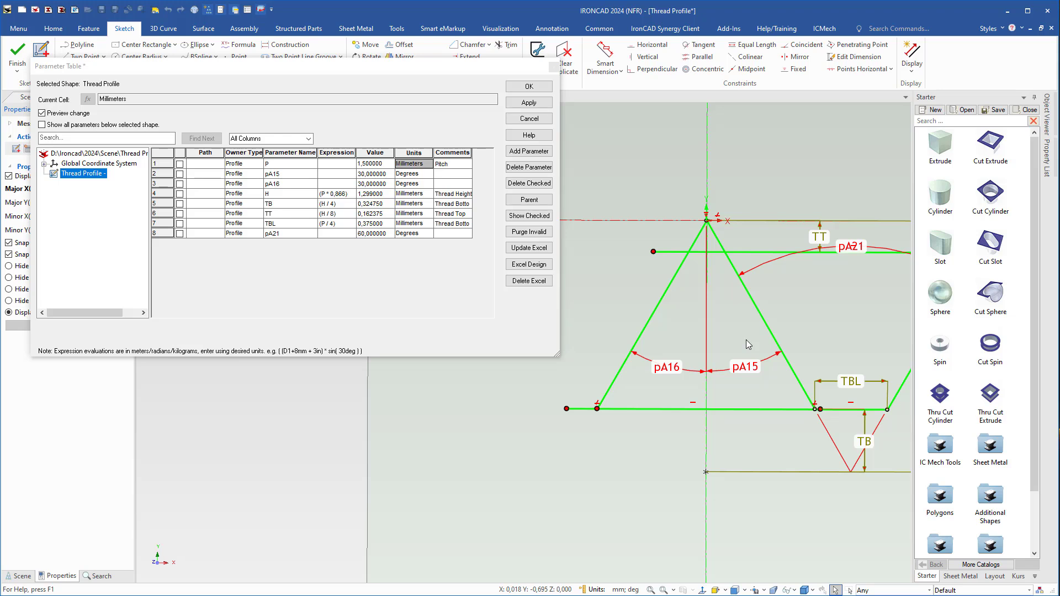
Set the pitch parameter P back to 1,75 mm and accept the parameter table.
left_click(369, 164)
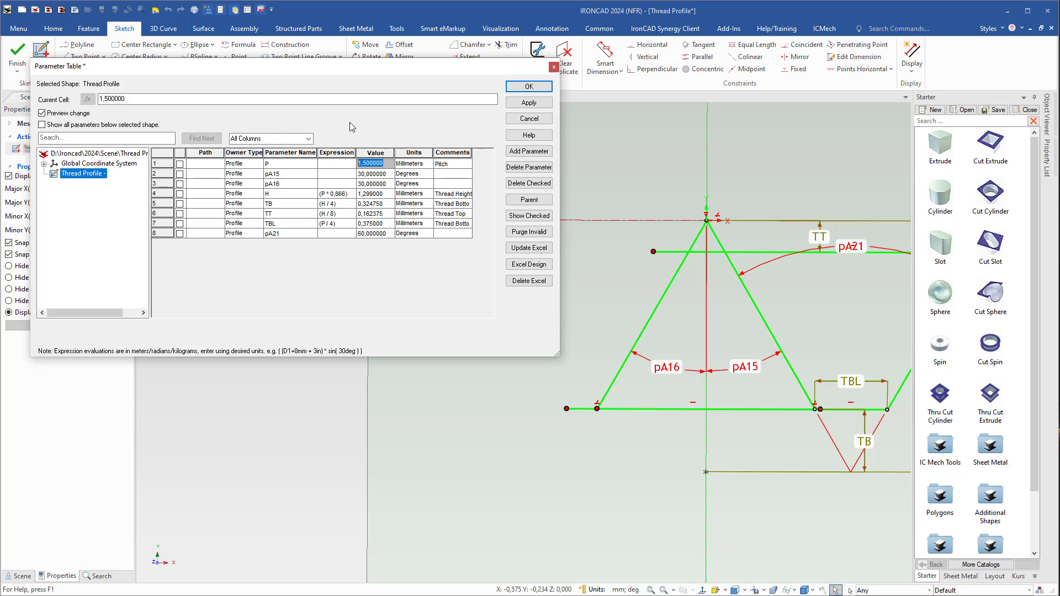
type("1,75")
key("Tab")
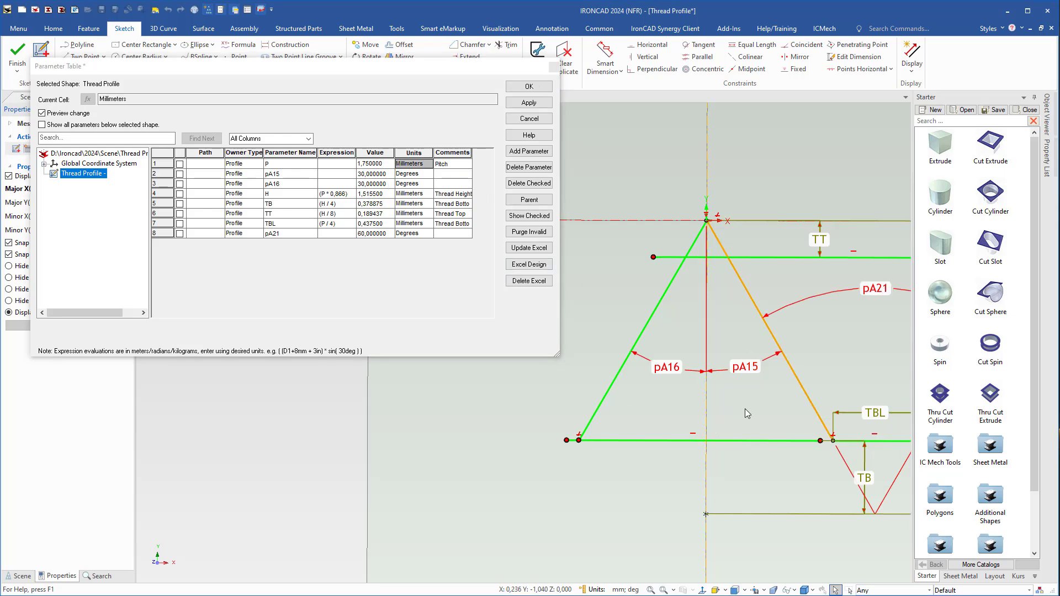
left_click(529, 86)
Copy the four lines enclosing the thread groove from the Thread Profile sketch and paste them into the bolt's profile sketch in Scene1.
mouse_move(694, 400)
middle_mouse_down()
mouse_move(430, 338)
mouse_move(378, 346)
middle_mouse_up()
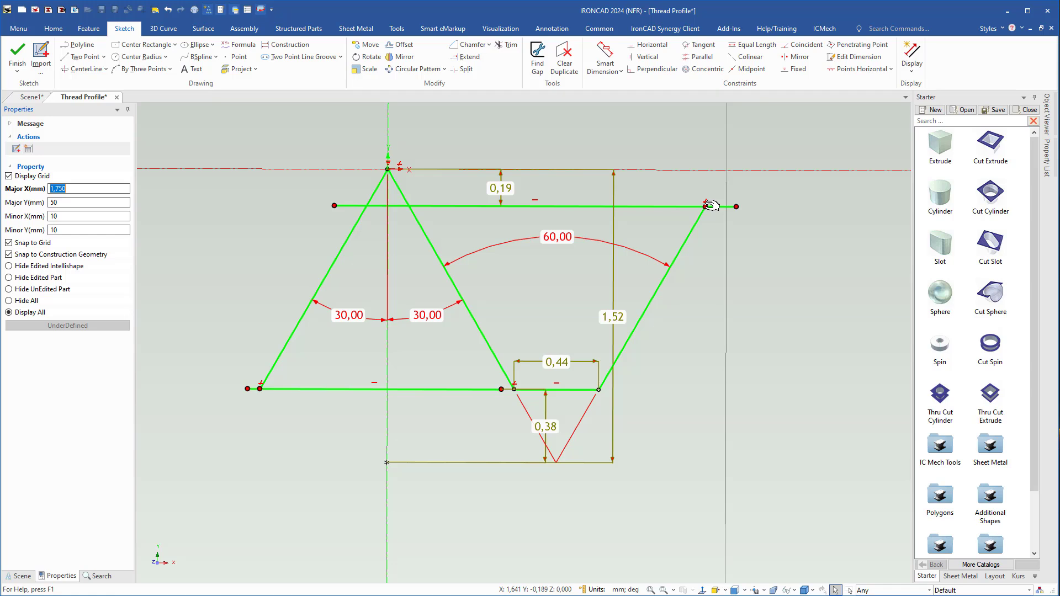
left_click(564, 208)
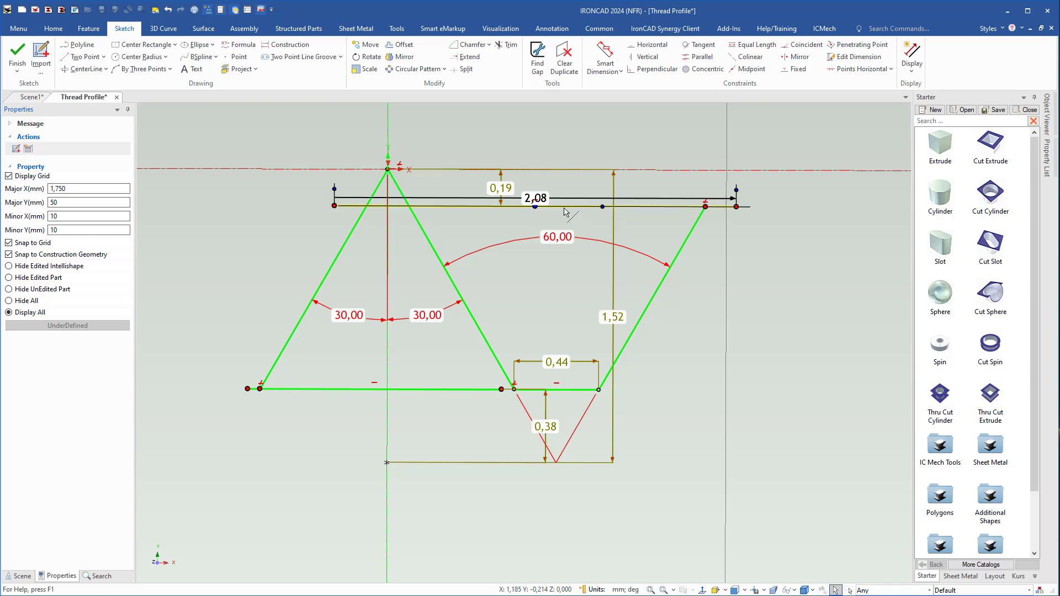
left_click(458, 295, "shift")
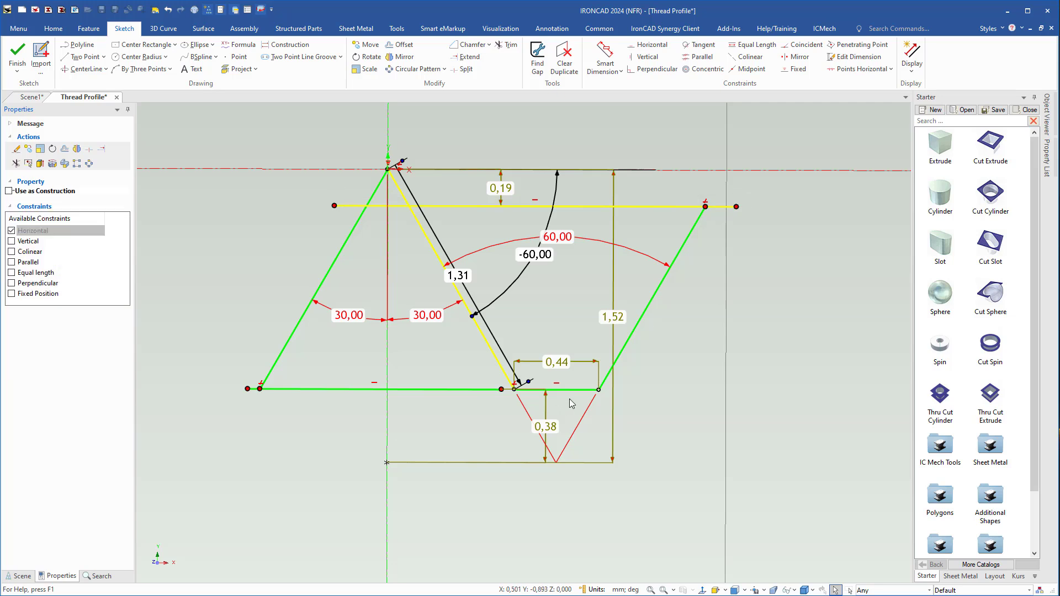
left_click(654, 305, "shift")
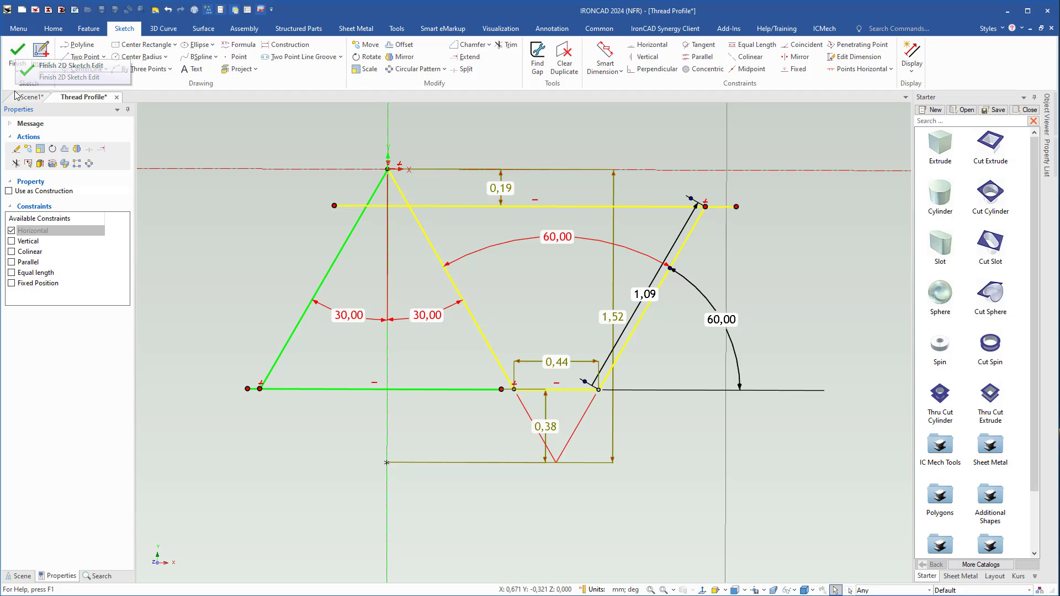
left_click(30, 97)
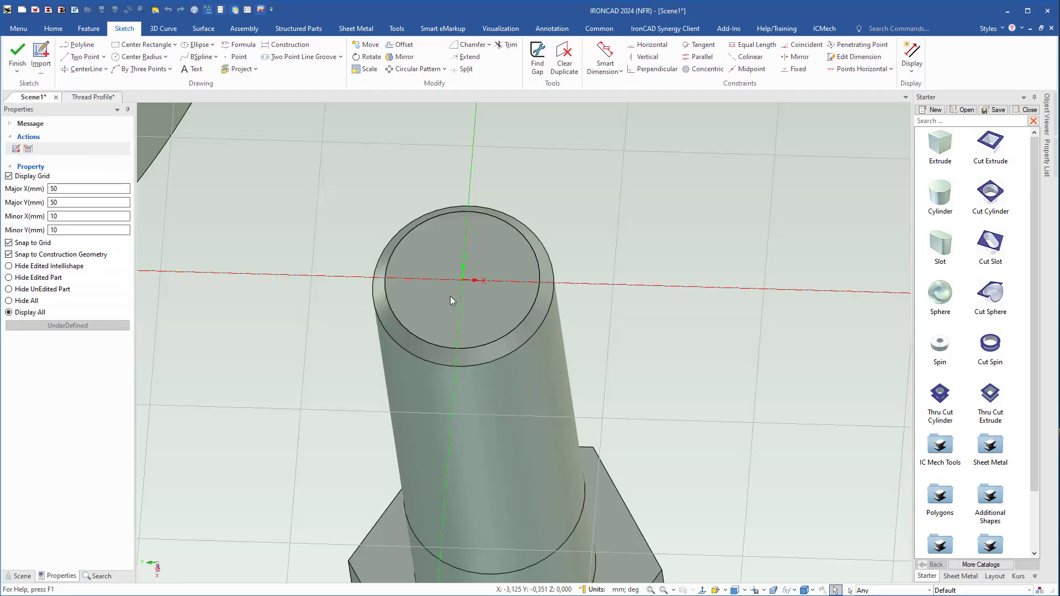
scroll(472, 290, "up", 3)
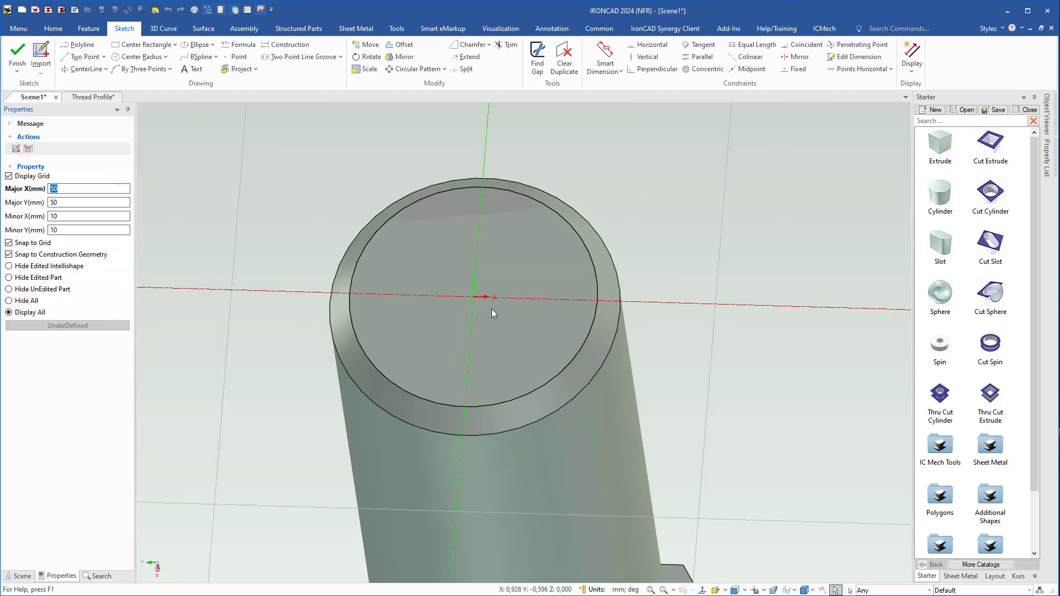
key("ctrl+v")
scroll(464, 295, "up", 4)
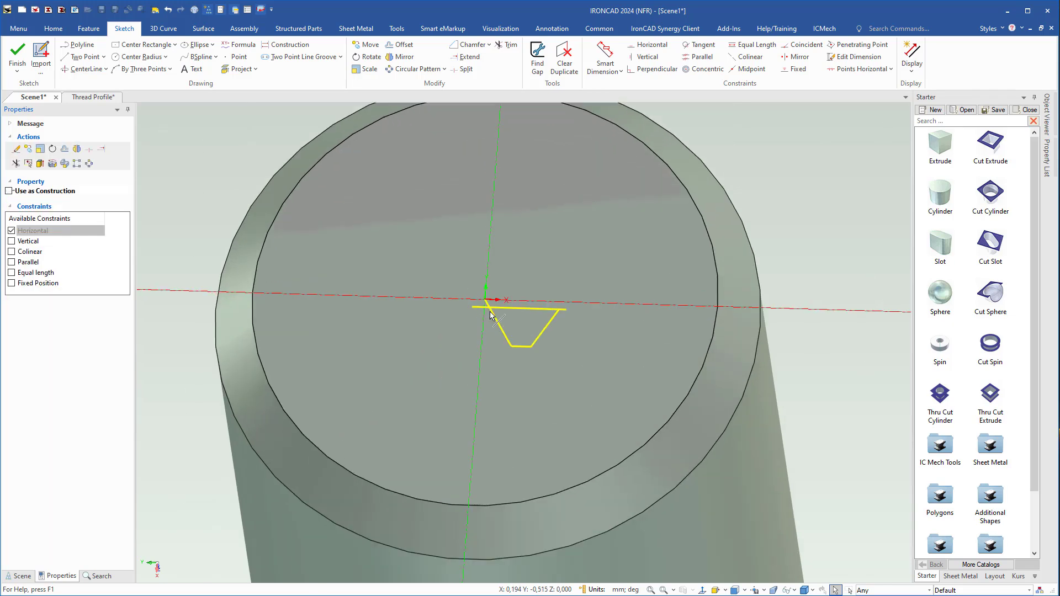
scroll(486, 378, "down", 2)
scroll(519, 364, "up", 5)
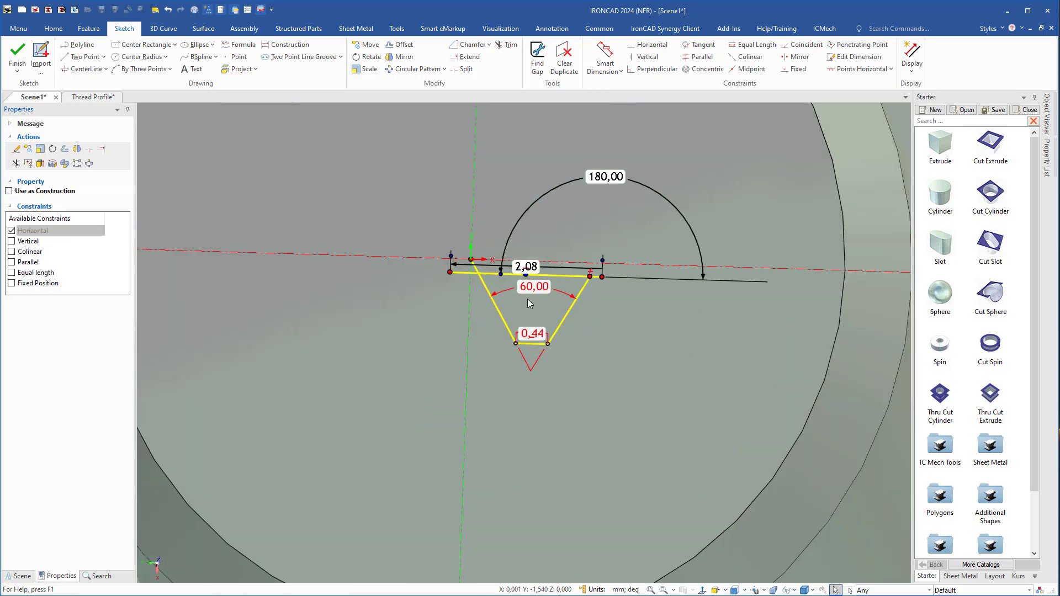
Delete the 60° angle and 0,44 mm length constraints from the pasted thread profile.
right_click(534, 286)
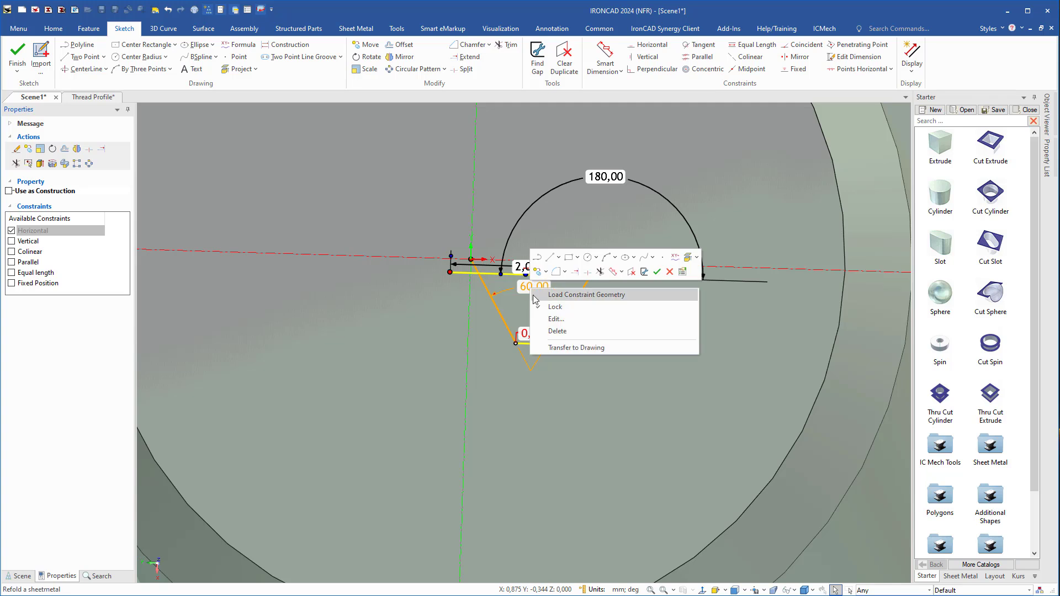
left_click(553, 332)
right_click(531, 334)
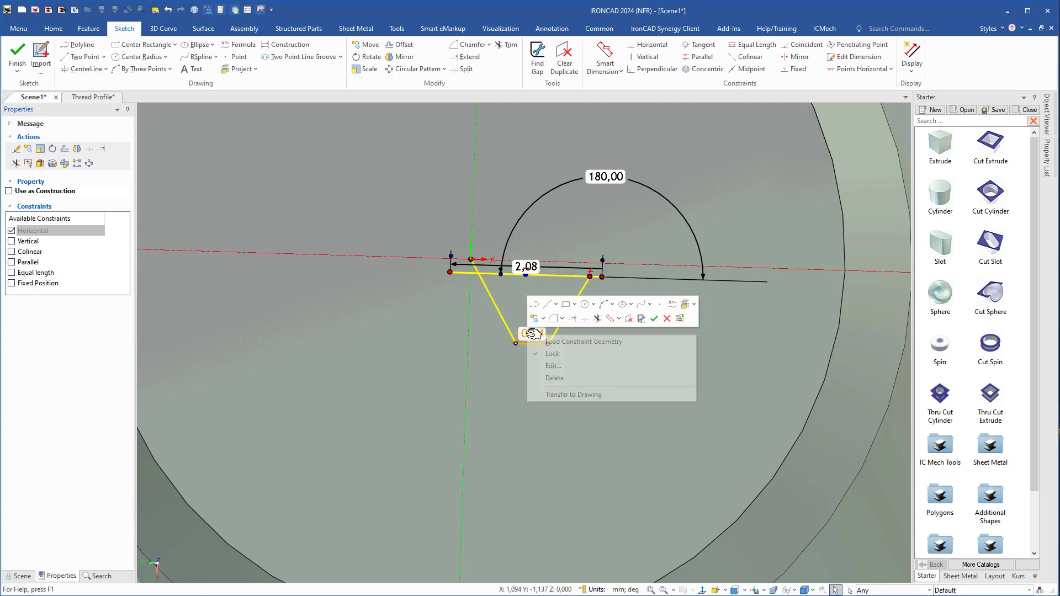
left_click(567, 380)
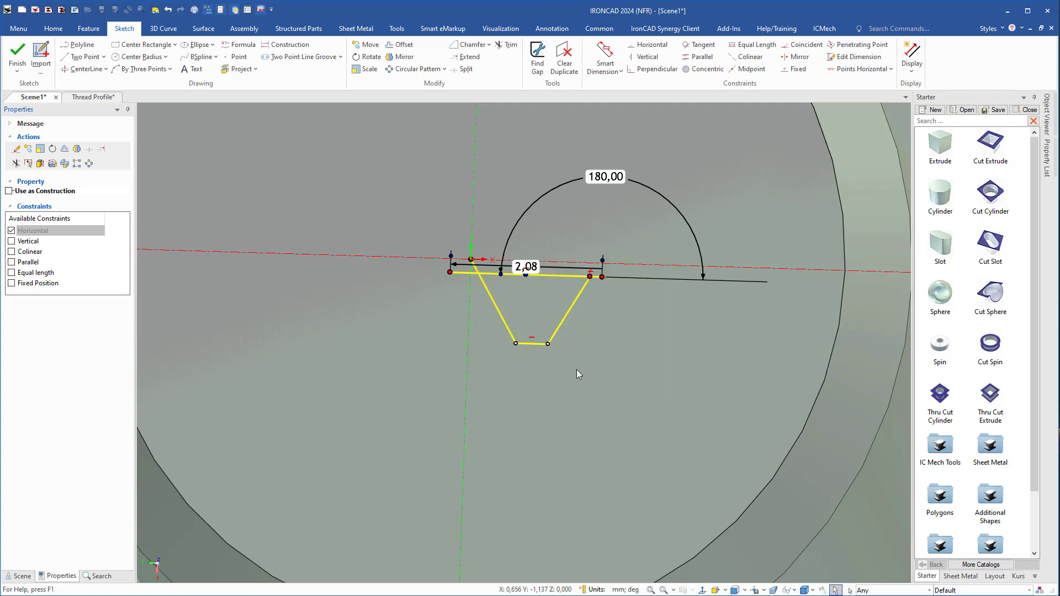
left_click(577, 374)
Trim the line ends that overhang the pasted profile's upper corners, leaving a closed trapezoid.
right_click(598, 312)
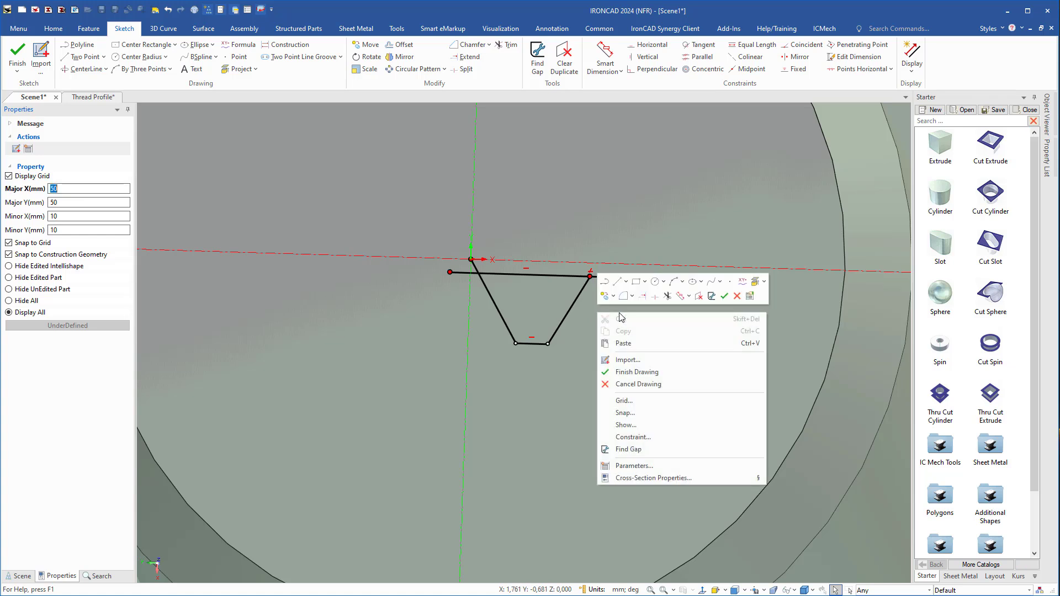
left_click(667, 297)
scroll(640, 238, "up", 2)
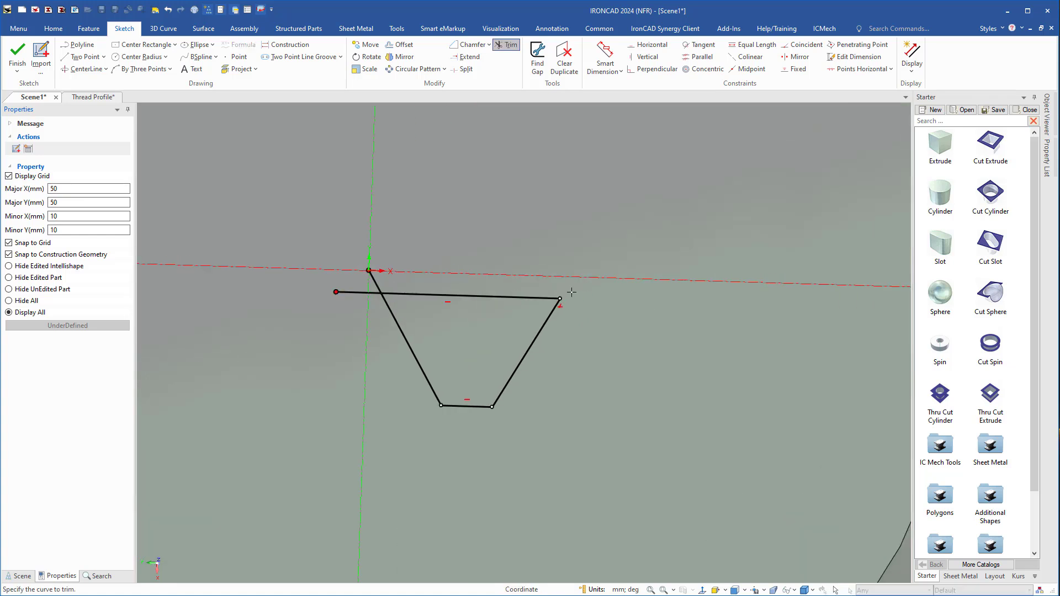
left_click(374, 281)
left_click(356, 293)
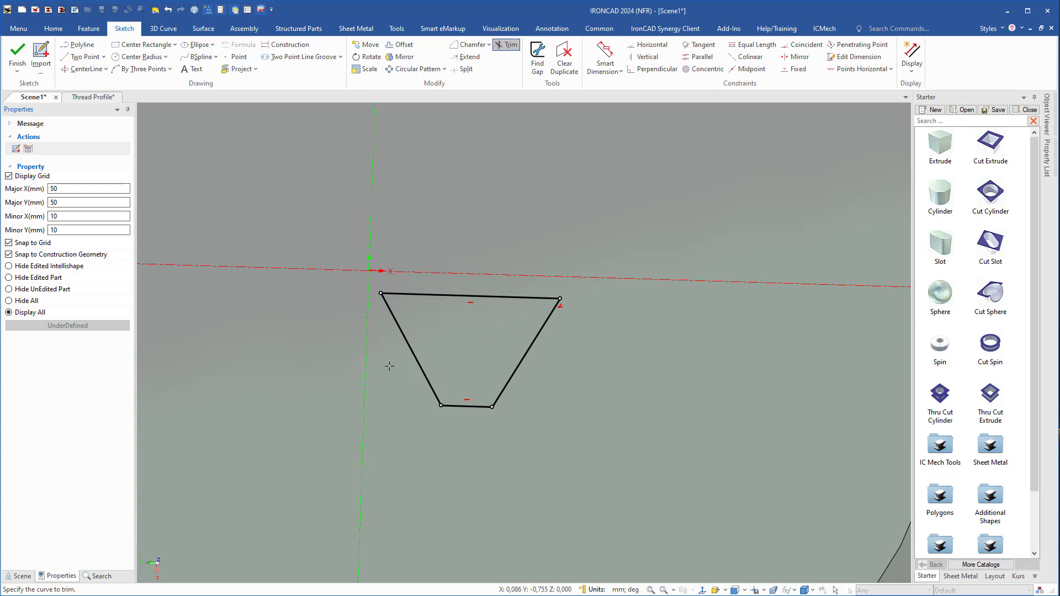
key("Escape")
Move all four profile lines so the long edge's corner nearest the sketch origin lies exactly on the origin.
left_click_drag(347, 264, 601, 445)
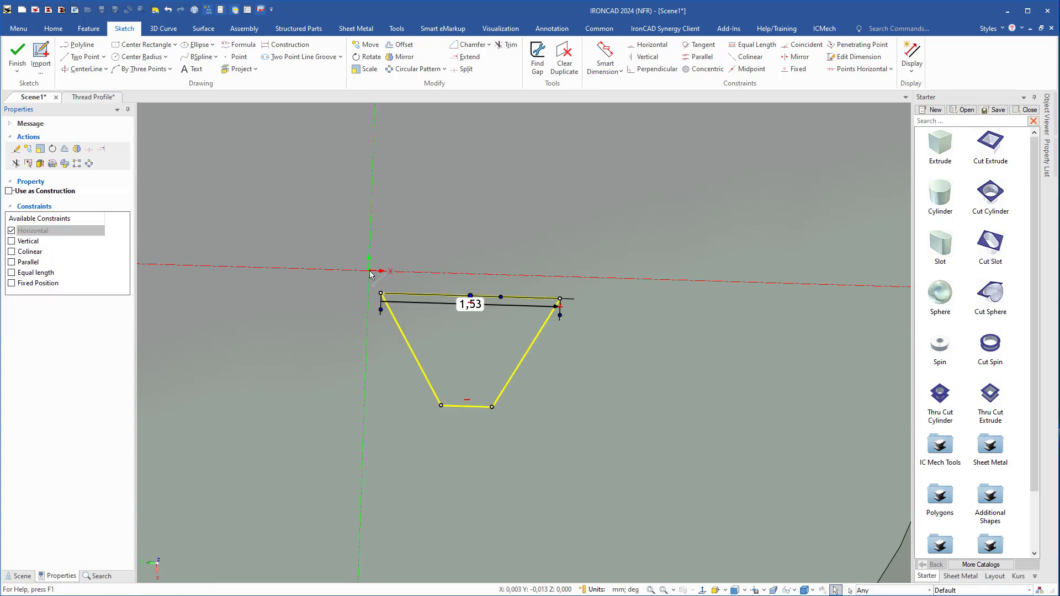
left_click(366, 45)
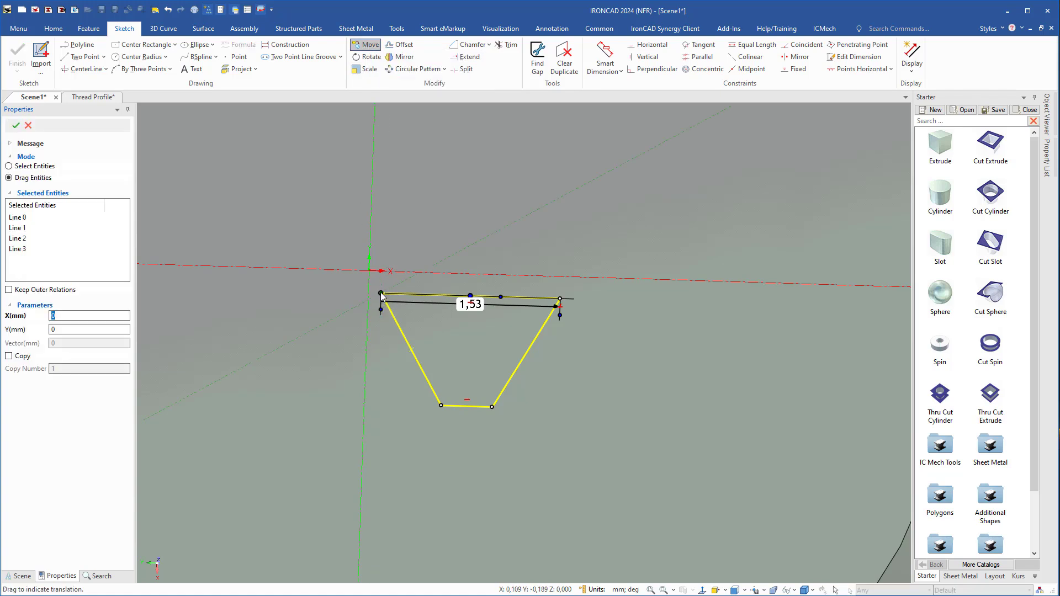
left_click_drag(383, 297, 370, 271)
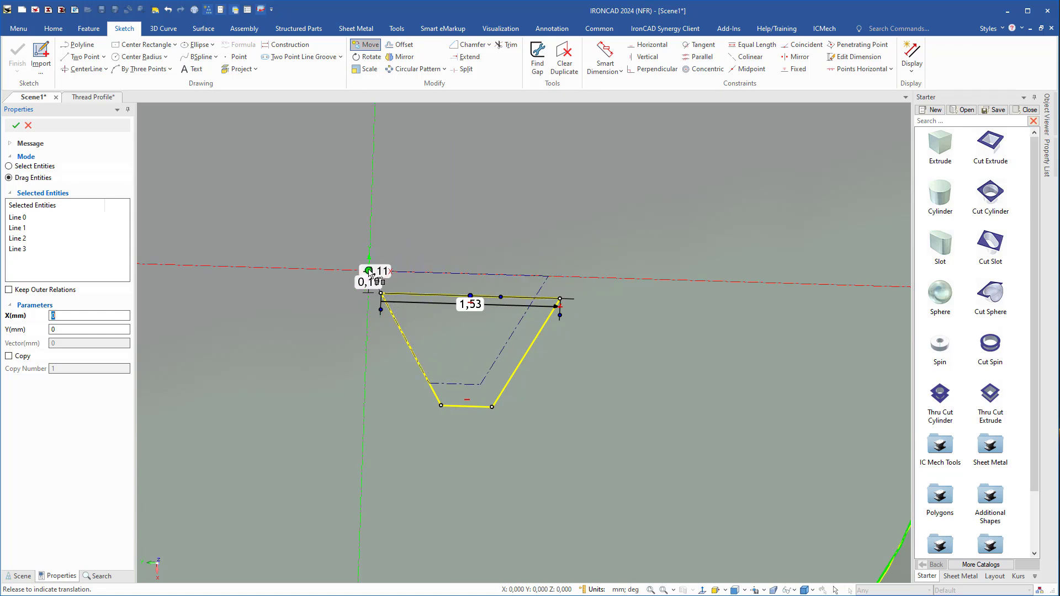
left_click_drag(370, 274, 369, 271)
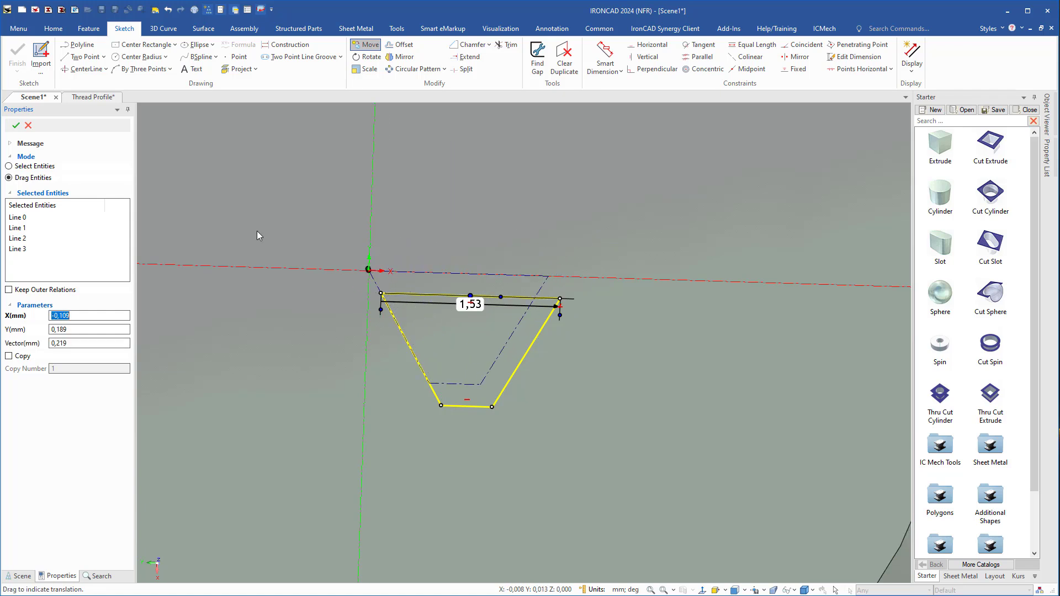
left_click(15, 125)
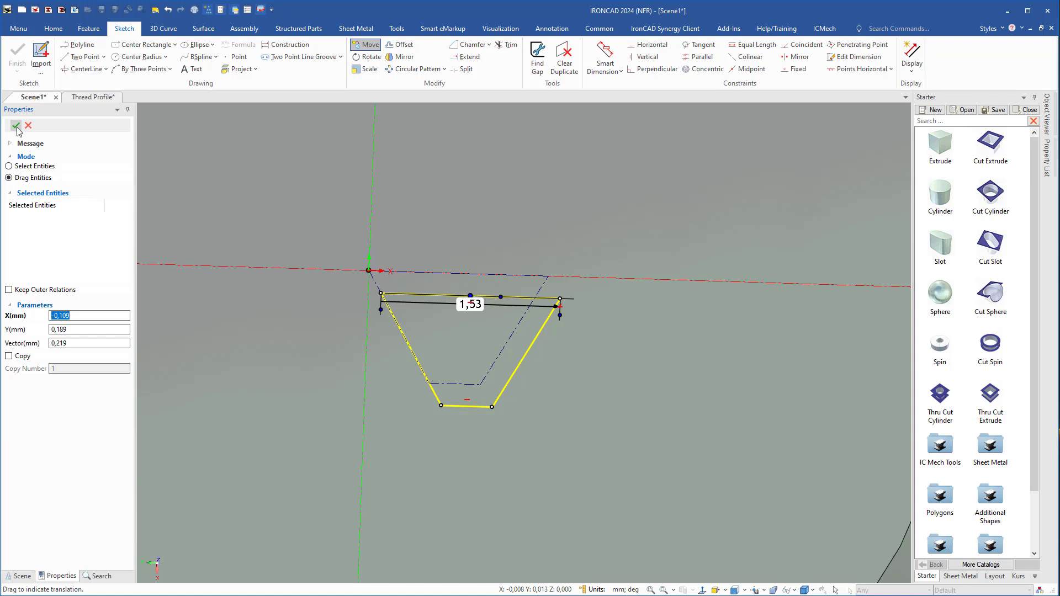
Rotate the trapezoid 90 degrees about the sketch origin so its long edge lies along the vertical axis.
left_click(367, 56)
left_click_drag(462, 275, 372, 194)
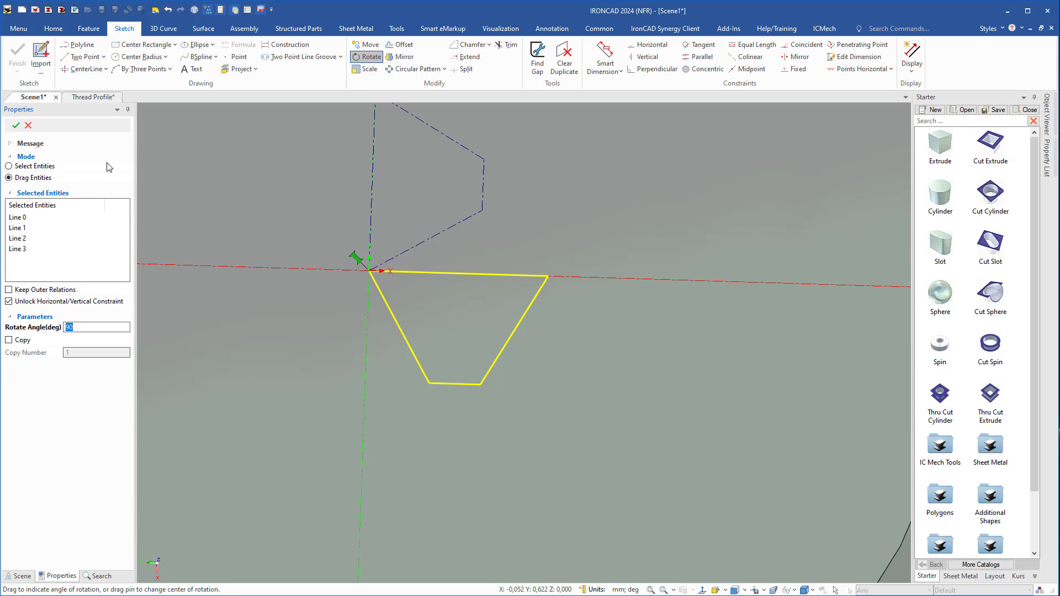
left_click(16, 126)
Finish the thread profile sketch and return to the Thread feature settings.
scroll(406, 288, "down", 2)
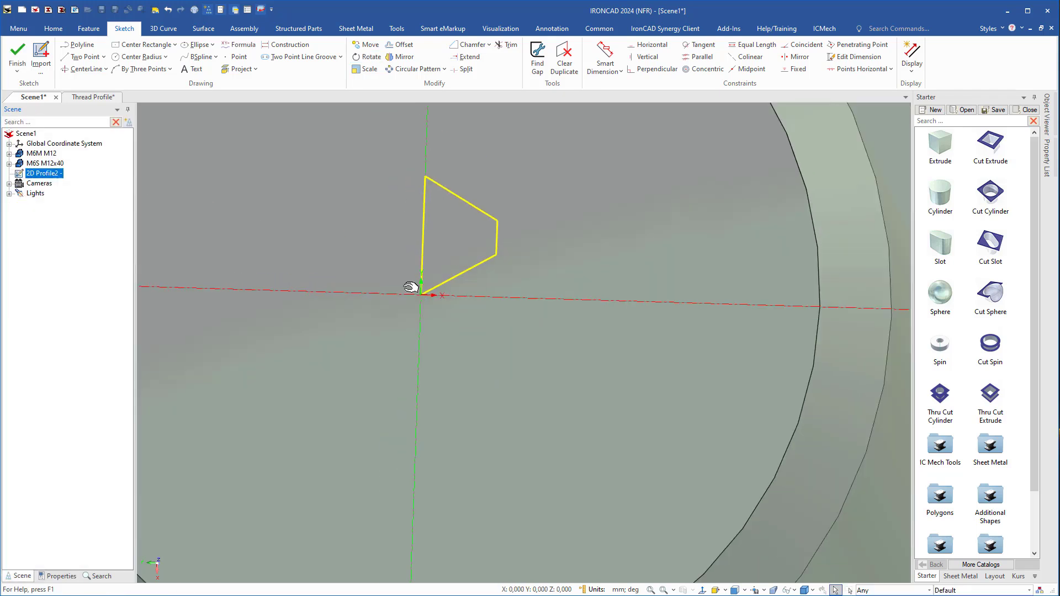
middle_click_drag(465, 279, 465, 328, "shift")
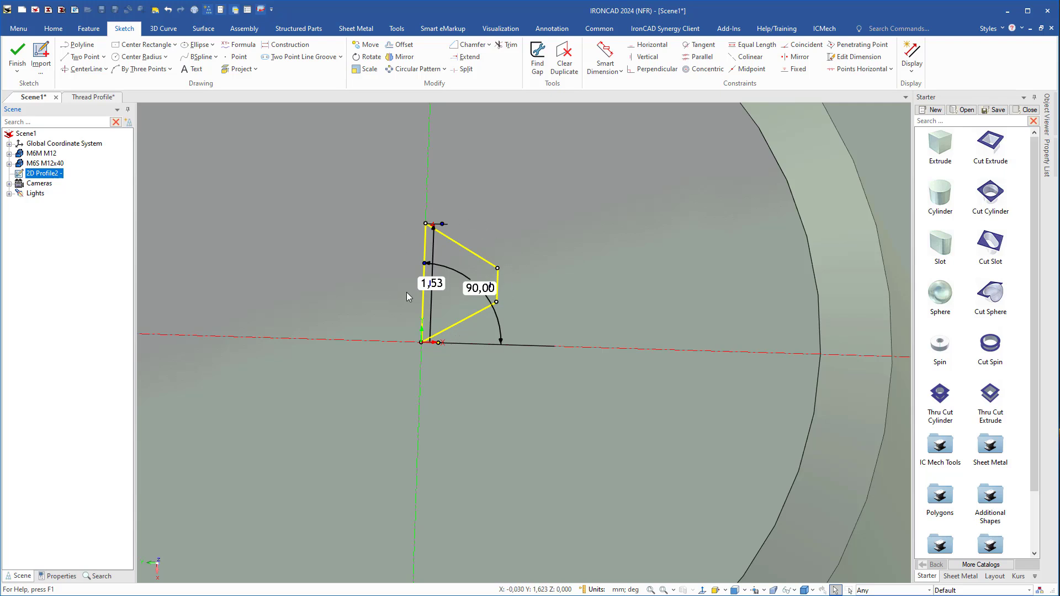
scroll(459, 354, "down", 3)
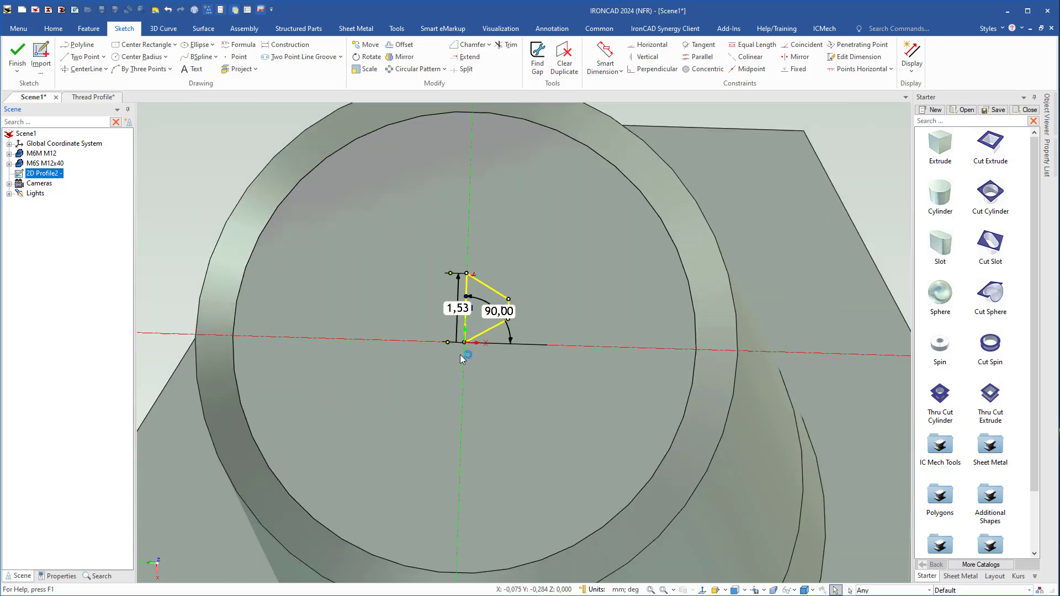
middle_click_drag(458, 404, 455, 365)
middle_click_drag(455, 362, 483, 245, "shift")
left_click(16, 60)
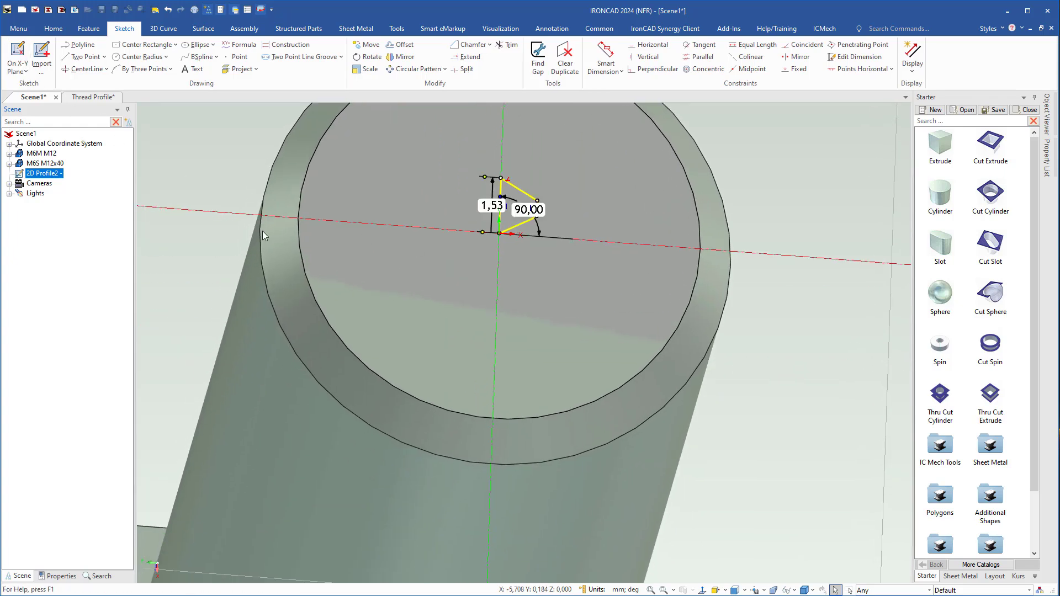
Choose the bolt shank's cylindrical face as the surface for the Thread feature.
middle_click_drag(532, 347, 522, 289)
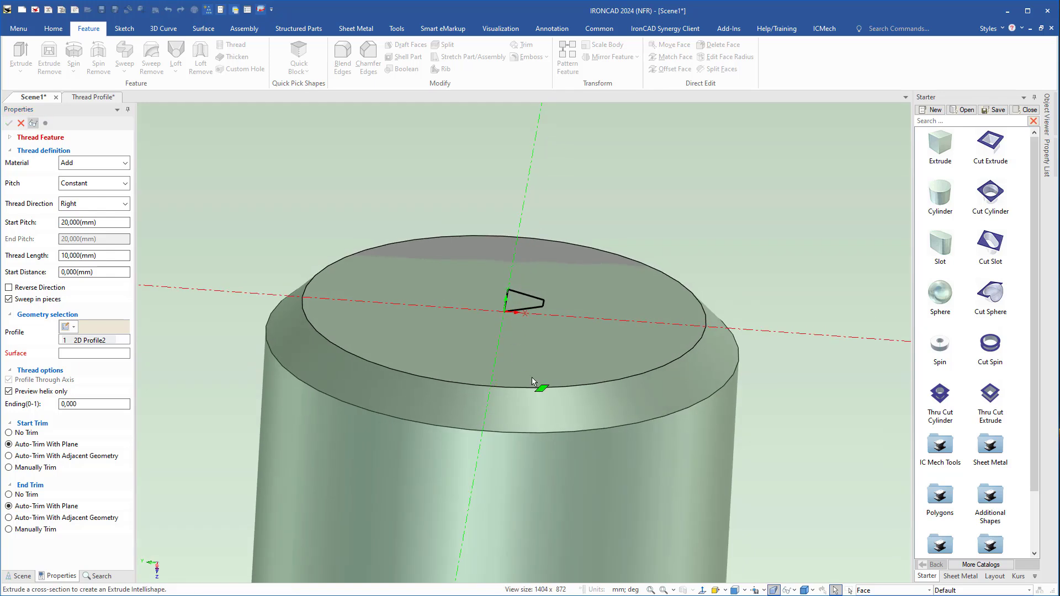
scroll(533, 380, "down", 2)
middle_click_drag(558, 420, 567, 211, "shift")
middle_click_drag(481, 294, 482, 309)
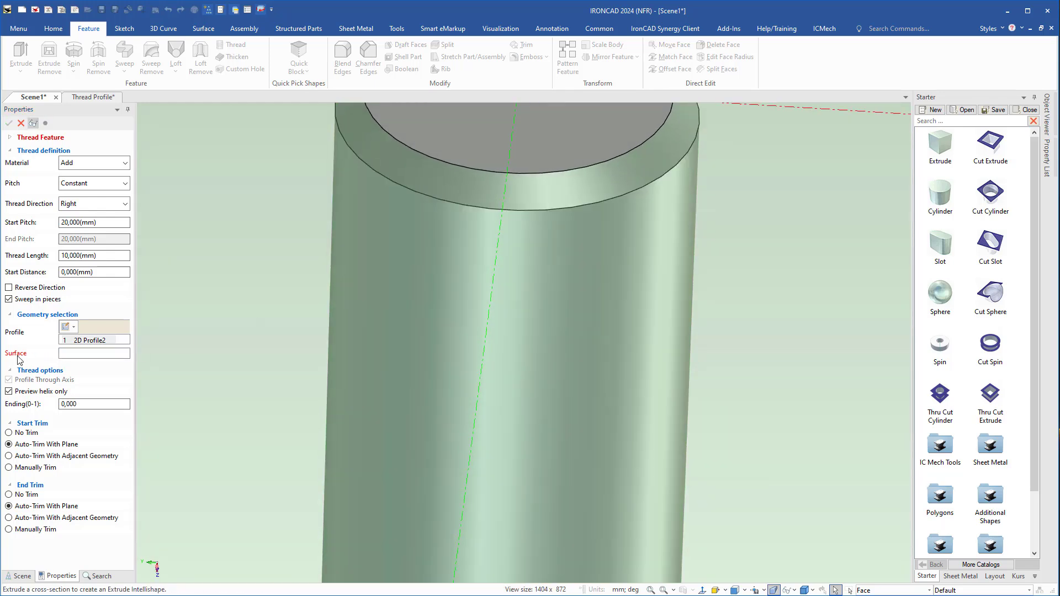
left_click(528, 328)
scroll(523, 336, "down", 4)
middle_click_drag(532, 356, 532, 272, "shift")
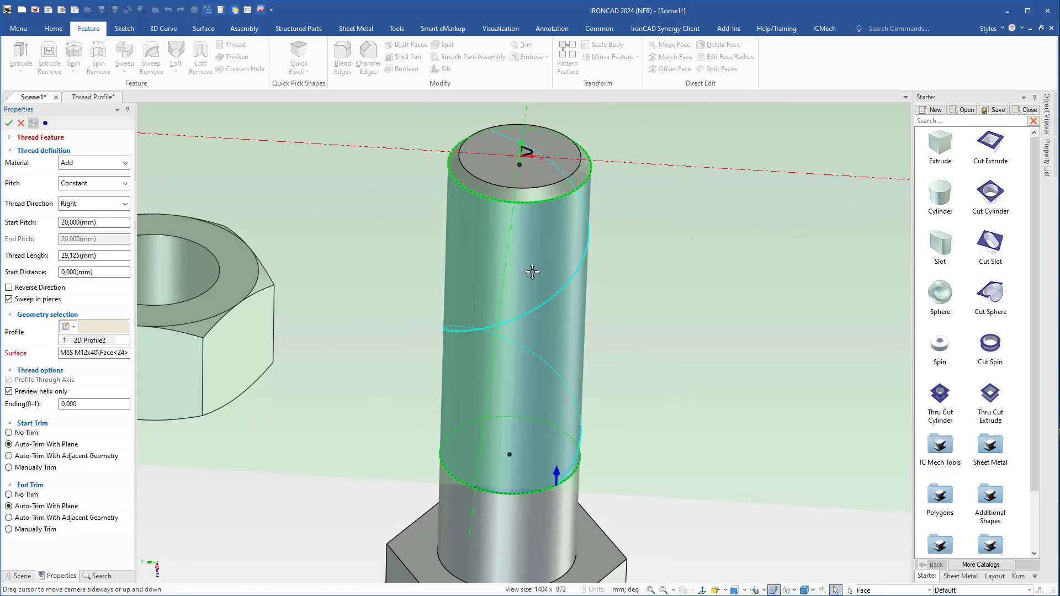
Set the bolt thread's start pitch to 1,75 mm and its ending value to 0,5.
left_click(104, 221)
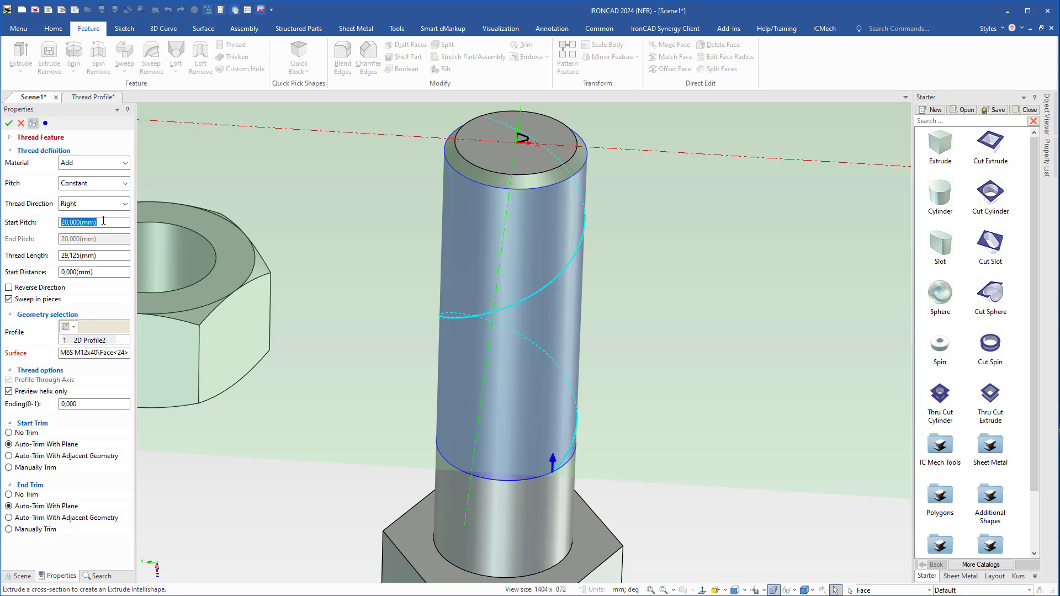
type("1,75")
left_click_drag(87, 406, 39, 407)
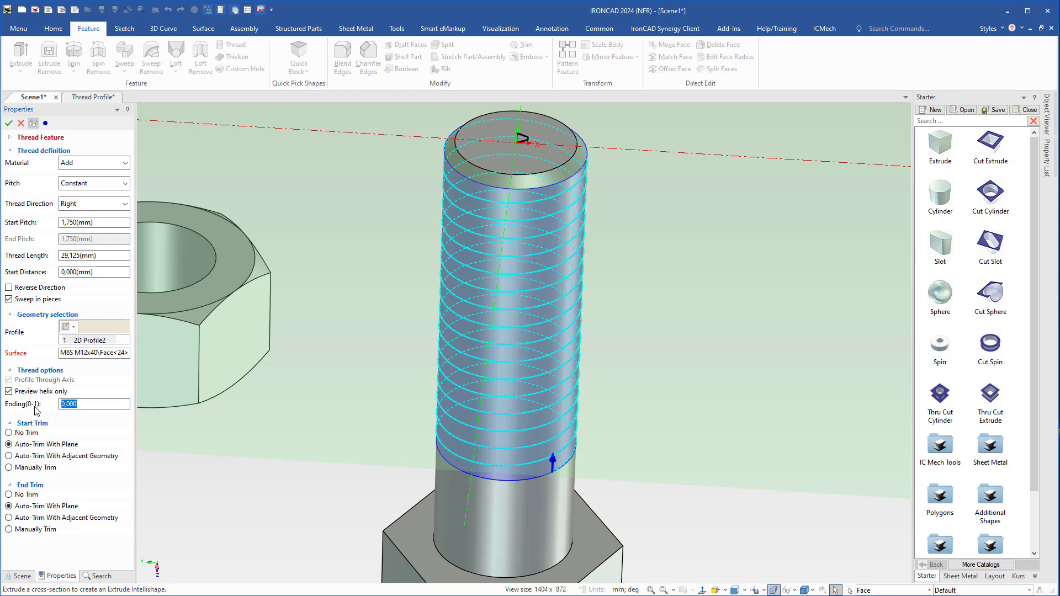
type("0,5")
Make the thread remove material and complete the Thread feature on the bolt shank.
left_click(77, 164)
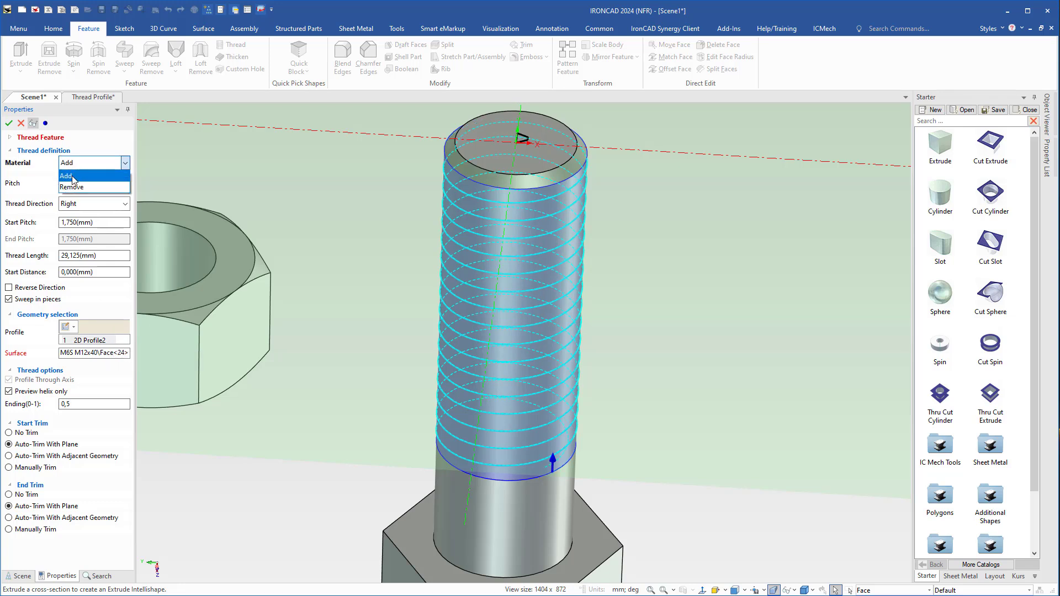
left_click(71, 187)
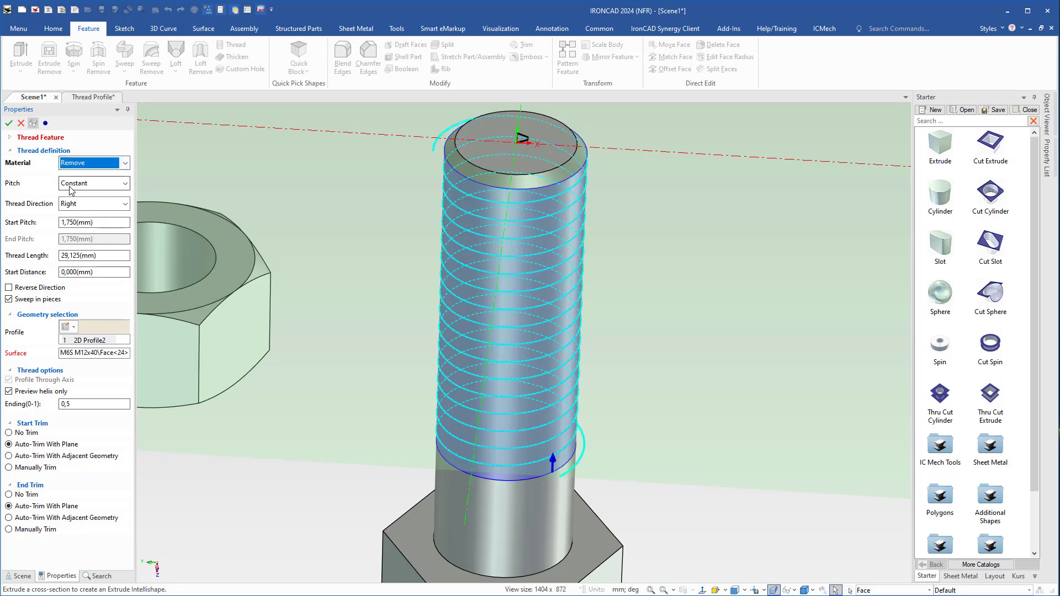
left_click(9, 123)
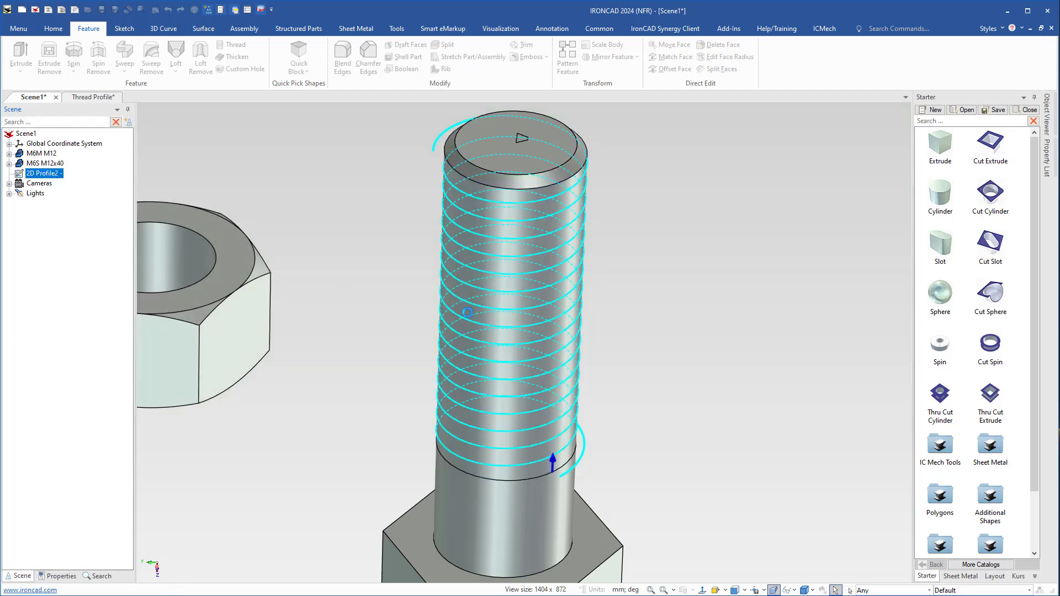
Examine the cut thread on the bolt, especially how it runs out into the plain shank.
middle_click_drag(545, 380, 502, 359)
scroll(544, 453, "up", 4)
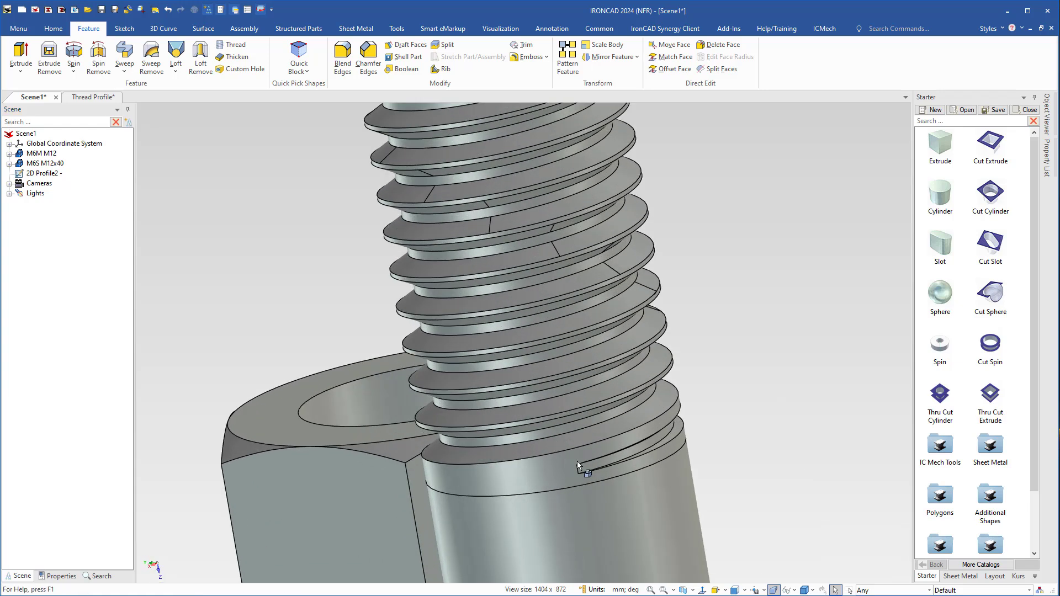
middle_click_drag(578, 461, 440, 323)
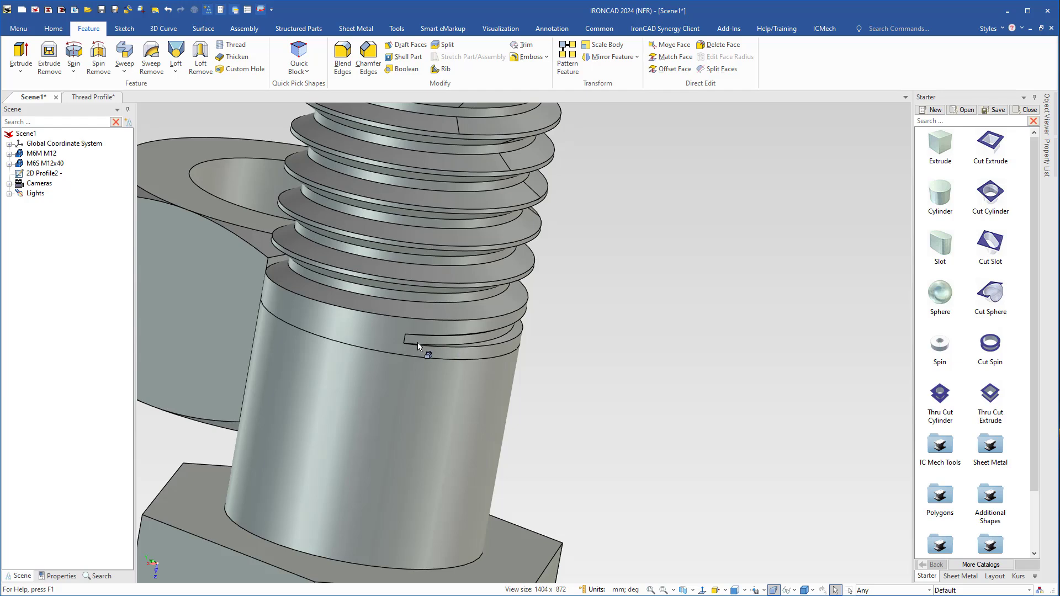
middle_click_drag(430, 350, 406, 302)
scroll(406, 302, "down", 3)
middle_click_drag(466, 246, 672, 345, "shift")
middle_click_drag(564, 335, 640, 330)
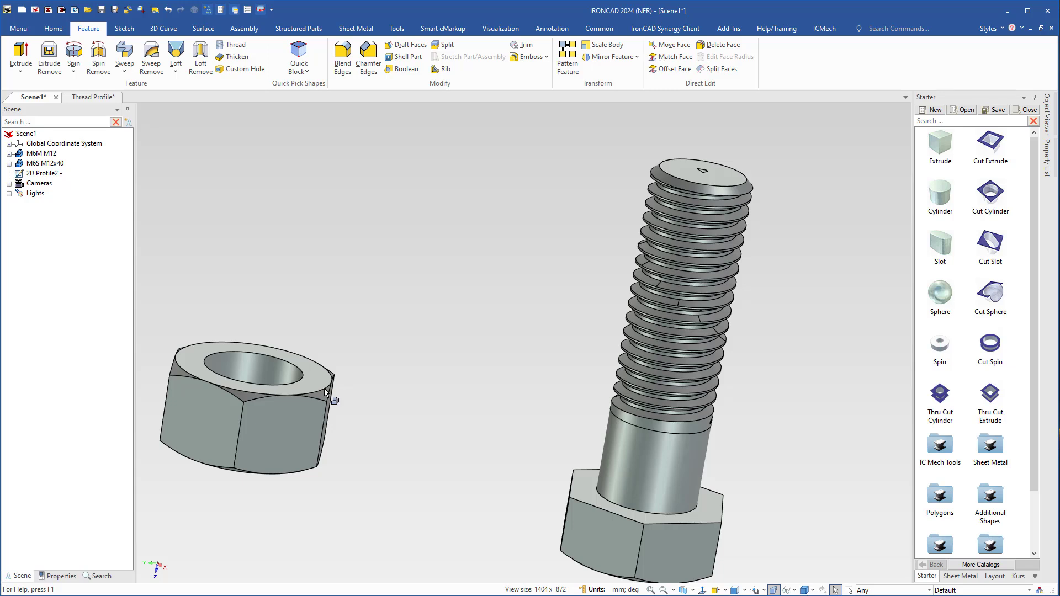
Select the inner cylindrical face of the nut's hole and start Edit Face Radius on it.
middle_click_drag(325, 390, 439, 383, "shift")
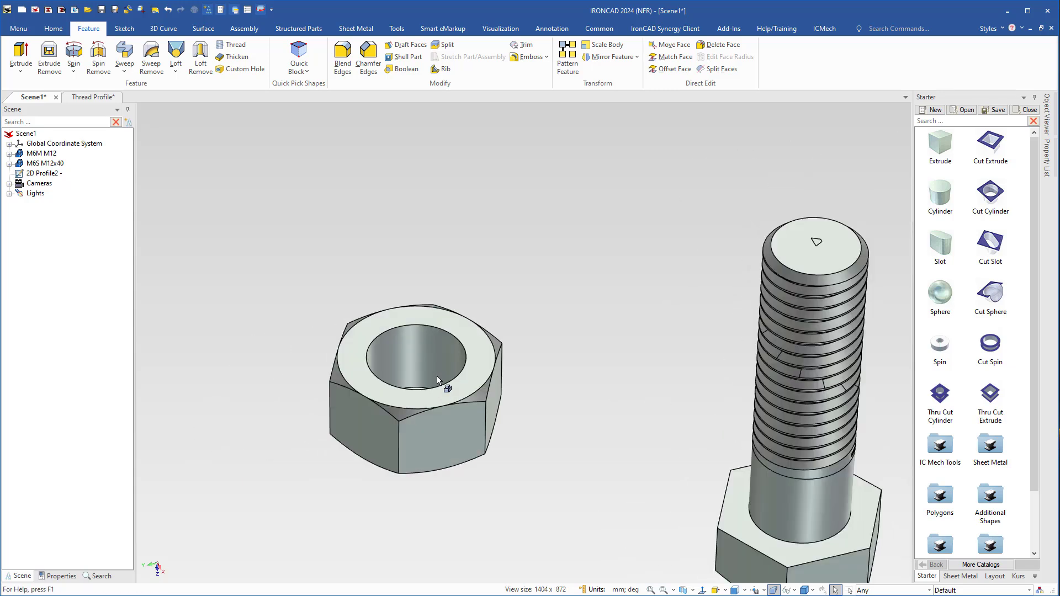
scroll(439, 381, "up", 4)
mouse_move(469, 376)
middle_mouse_down()
mouse_move(488, 405)
mouse_move(482, 380)
middle_mouse_up()
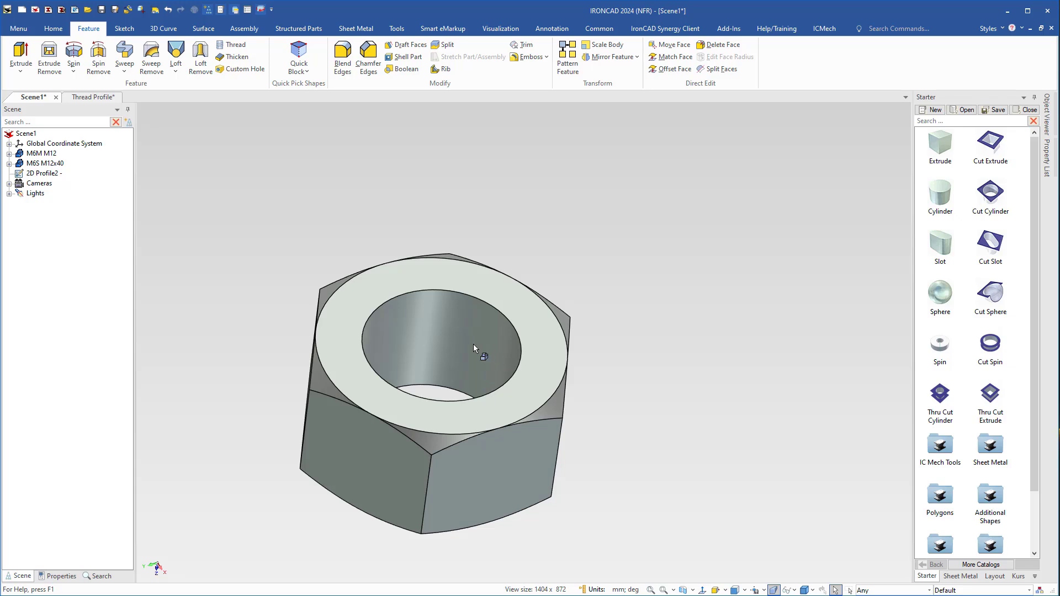
scroll(470, 340, "up", 4)
left_click(486, 365)
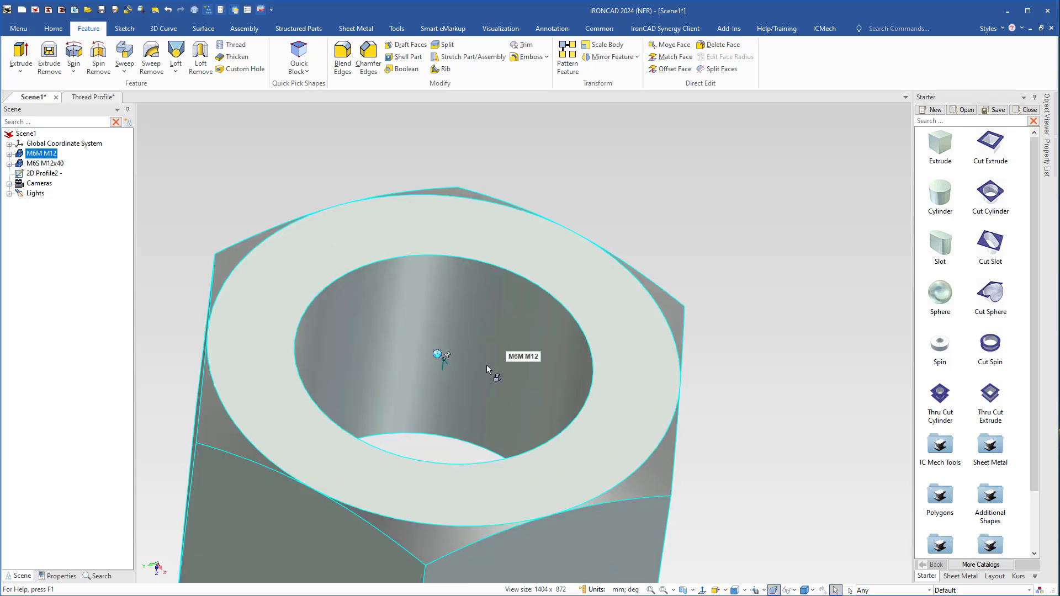
left_click(491, 379)
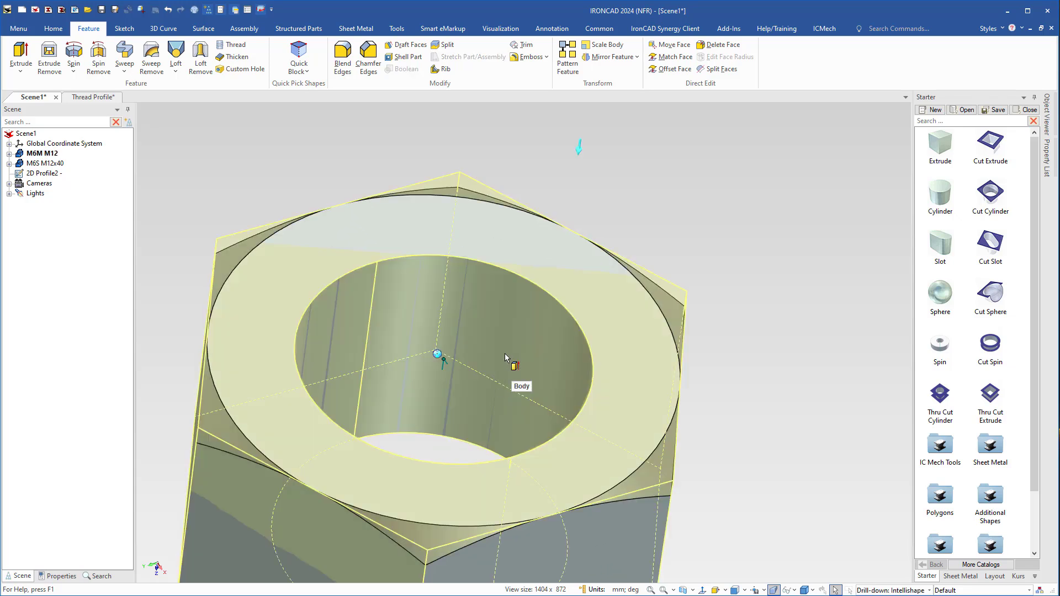
left_click(501, 362)
right_click(489, 365)
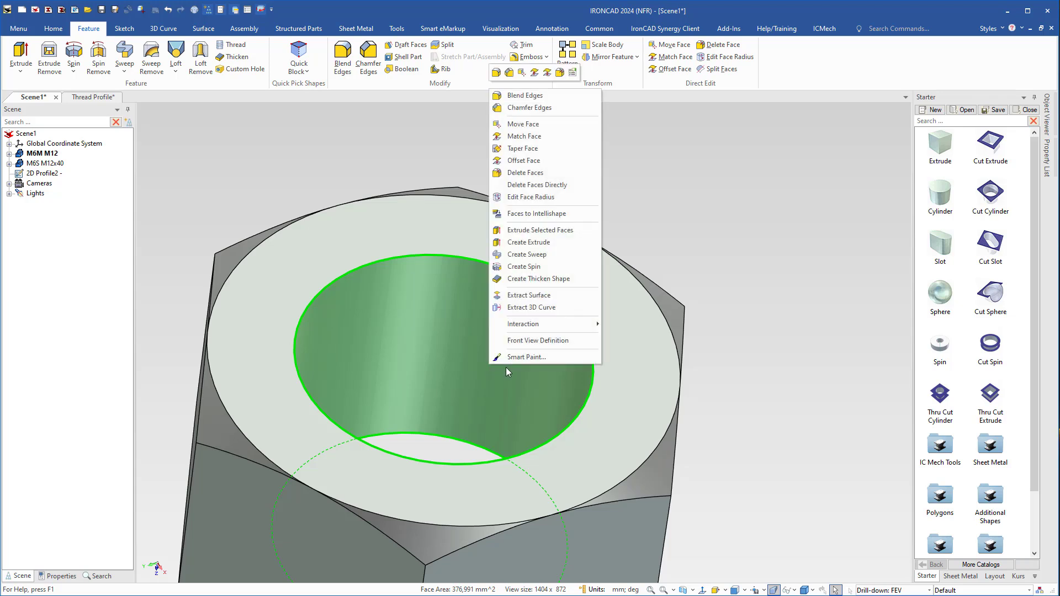
left_click(519, 198)
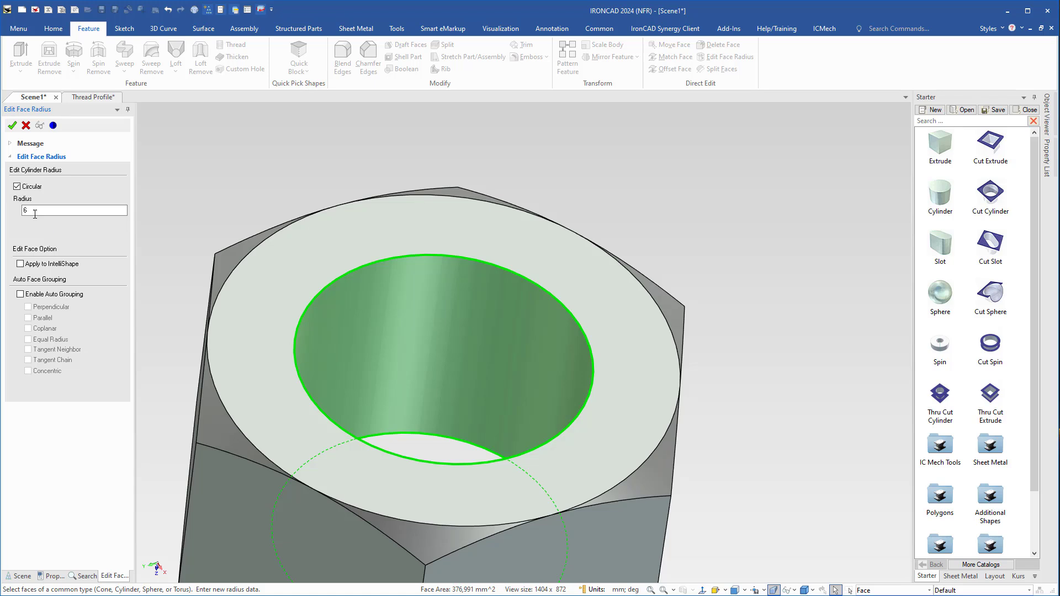
Set the nut hole's radius to 5,150 mm and accept combining its IntelliShapes.
left_click(44, 211)
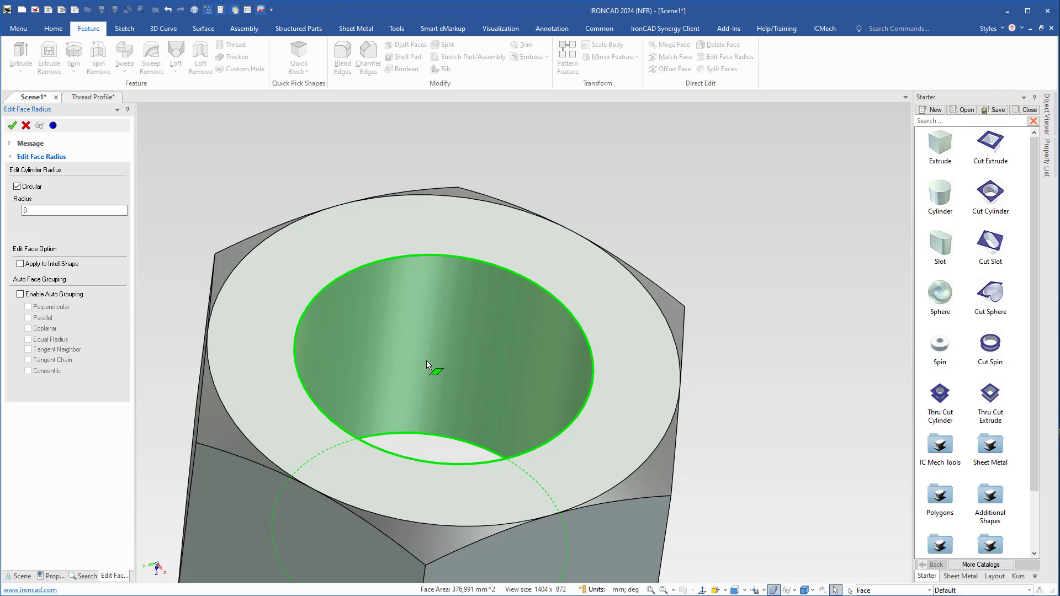
double_click(65, 210)
left_click(12, 125)
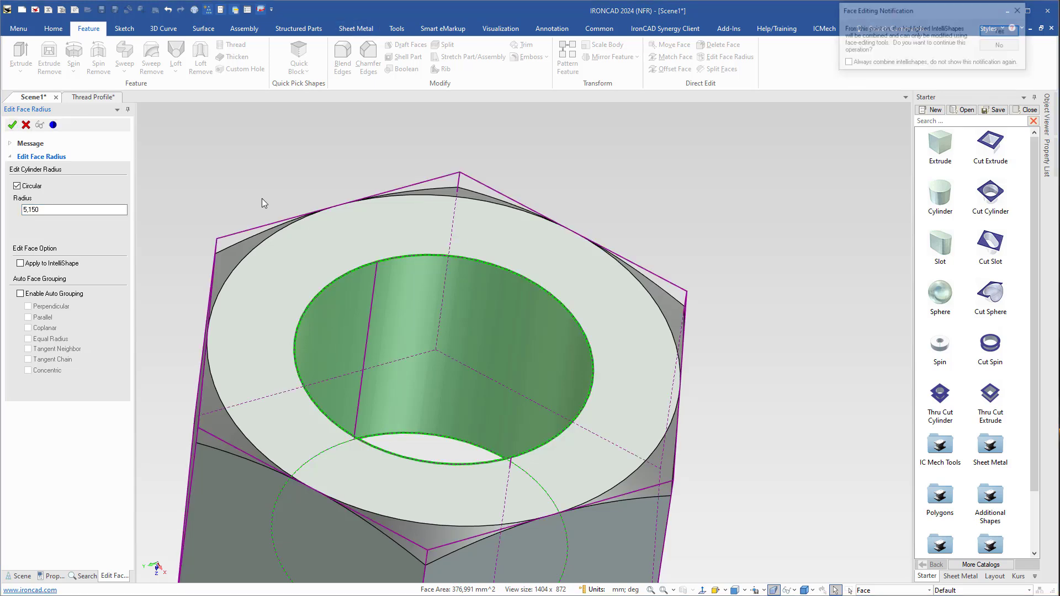
left_click_drag(950, 5, 678, 171)
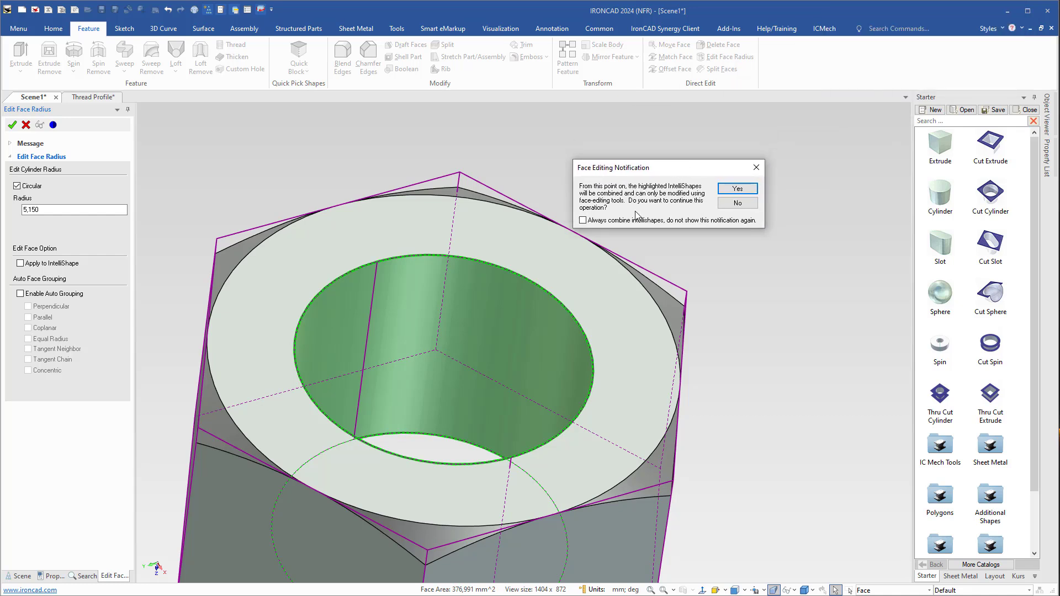
left_click(738, 189)
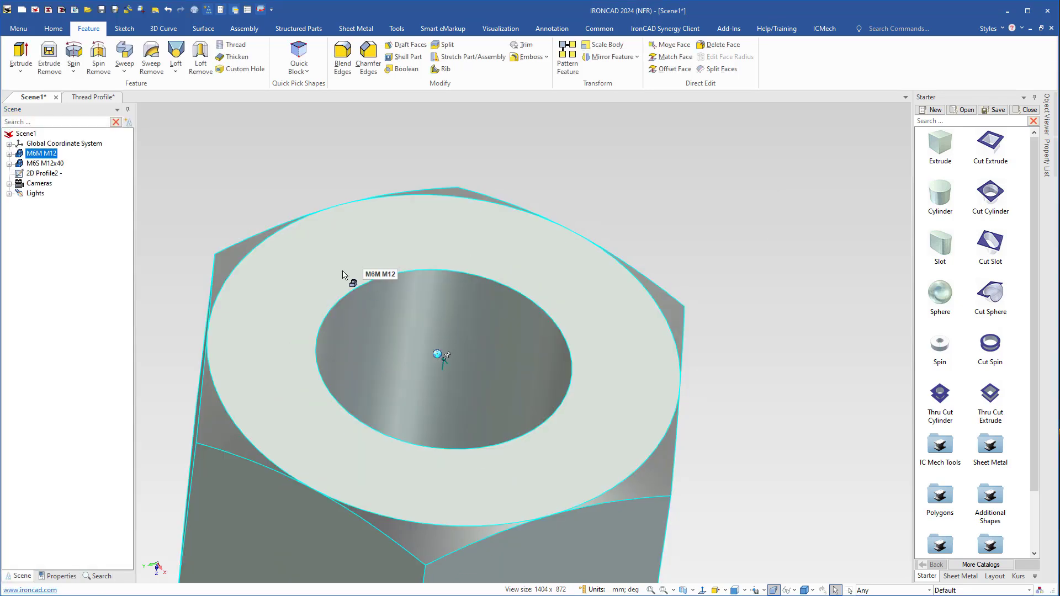
Start a Thread feature for the nut and place a new profile sketch at the centre of the hole's upper edge.
left_click(9, 154)
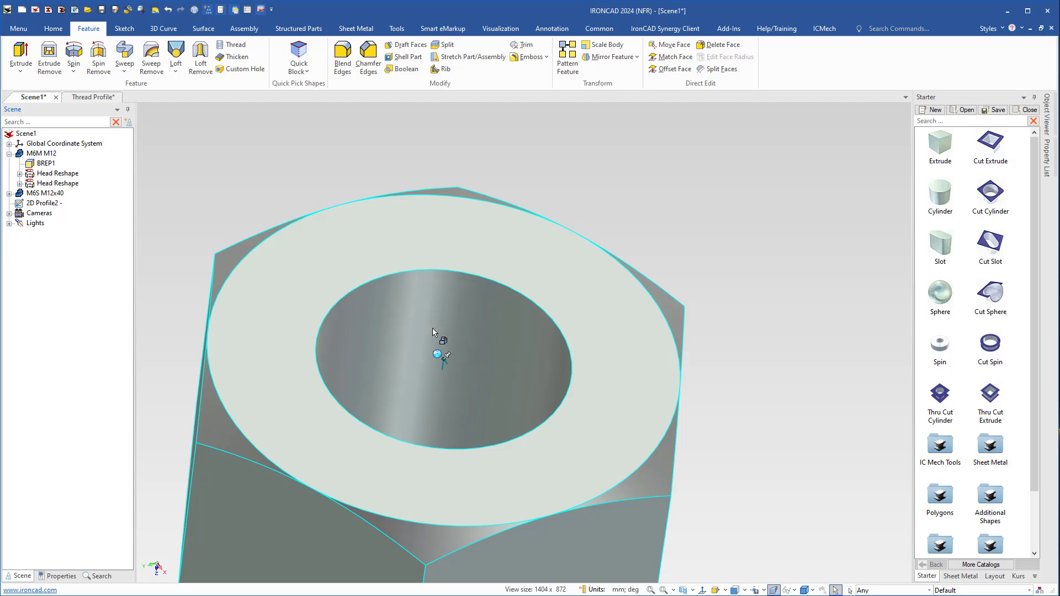
middle_click_drag(473, 381, 549, 310, "shift")
mouse_move(548, 311)
middle_mouse_down()
mouse_move(537, 308)
mouse_move(553, 319)
middle_mouse_up()
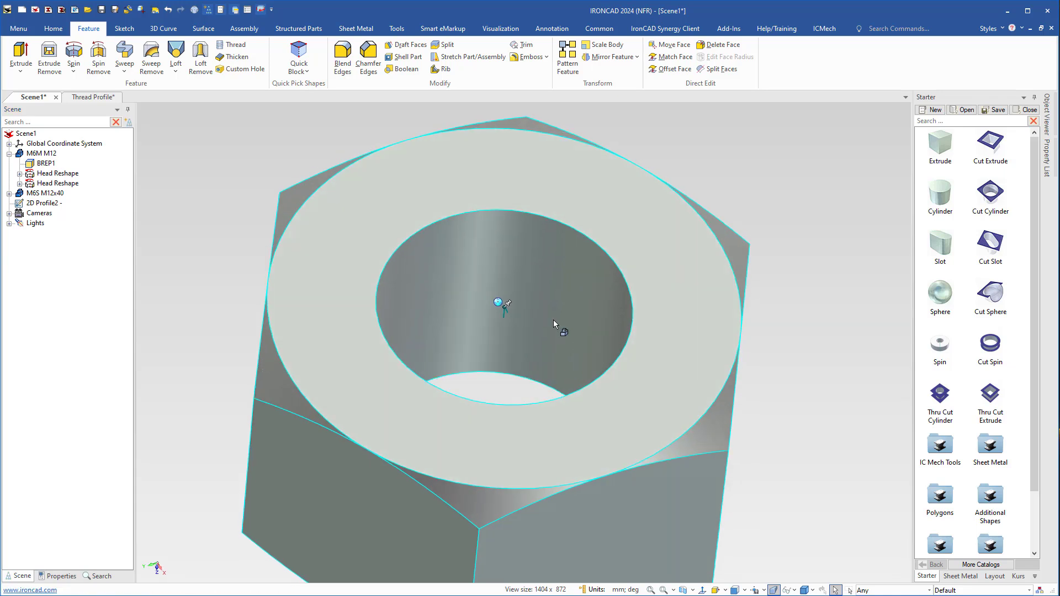
left_click(236, 45)
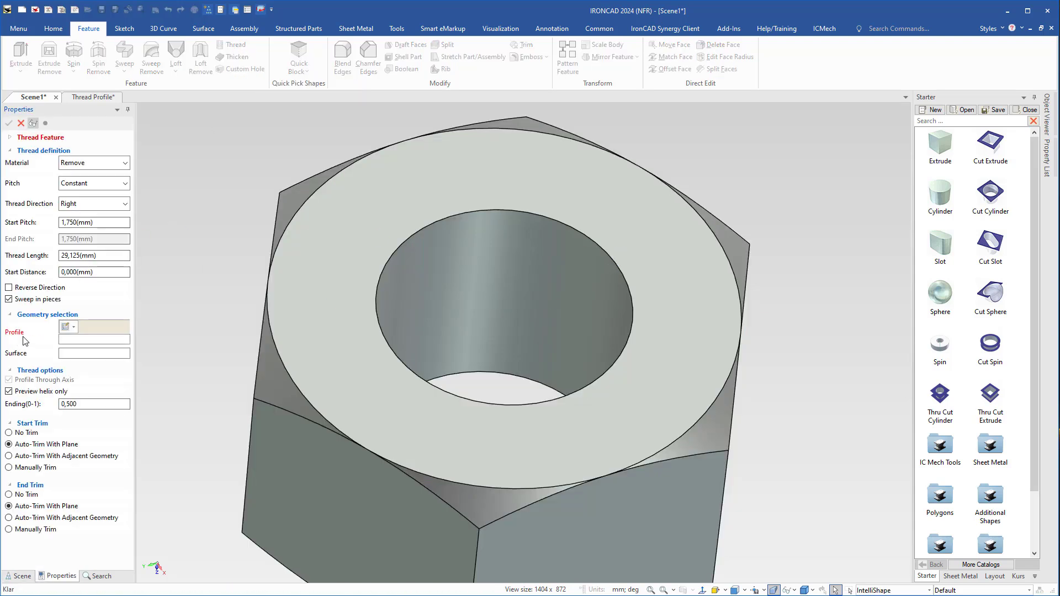
left_click(64, 327)
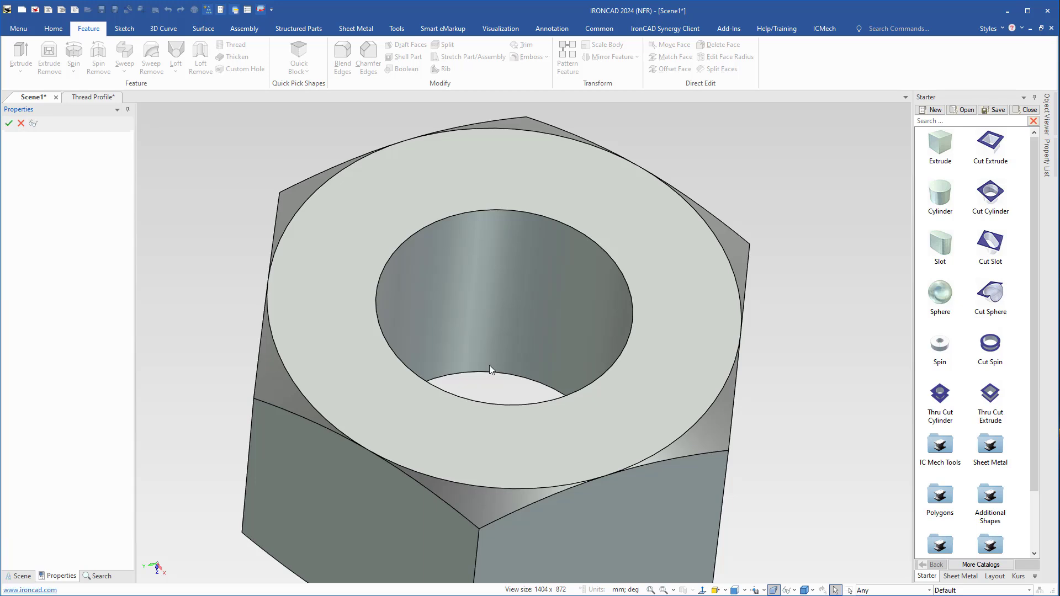
left_click(504, 308)
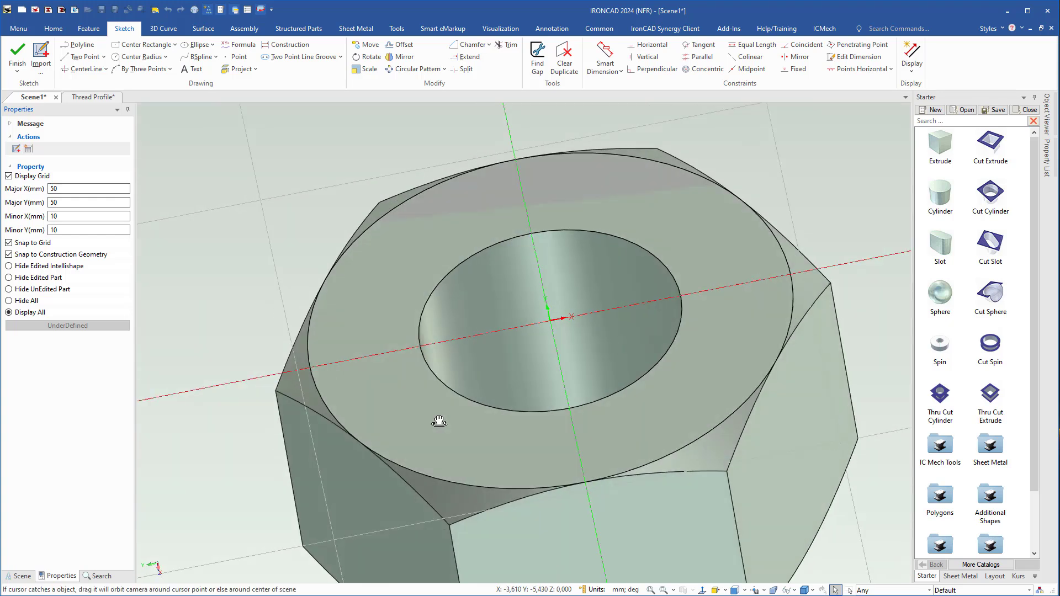
Copy the left triangle's three lines and the upper horizontal line from the Thread Profile sketch, and return to Scene1.
left_click(91, 96)
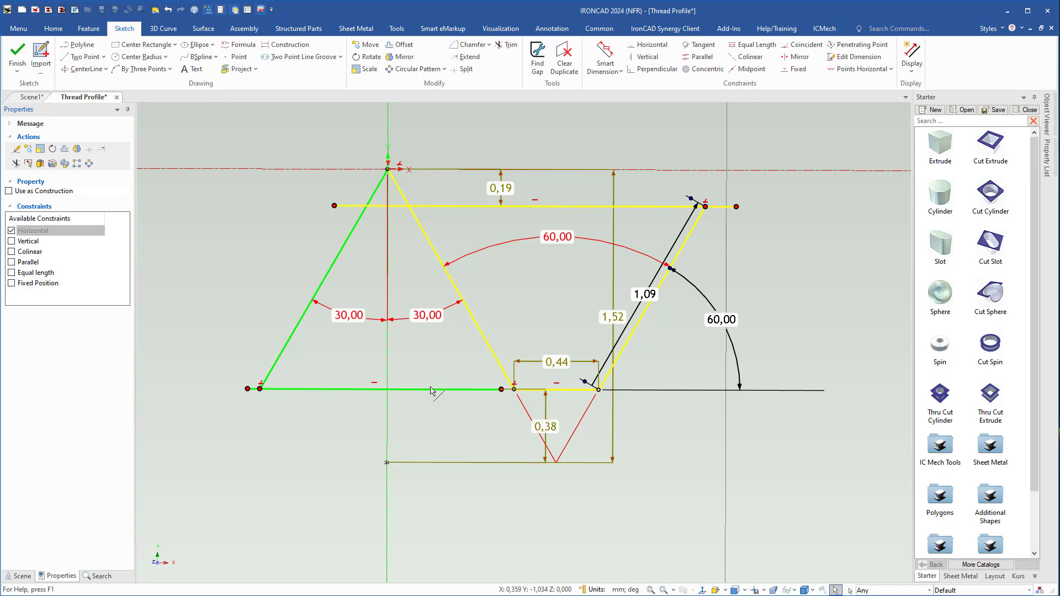
left_click(430, 391)
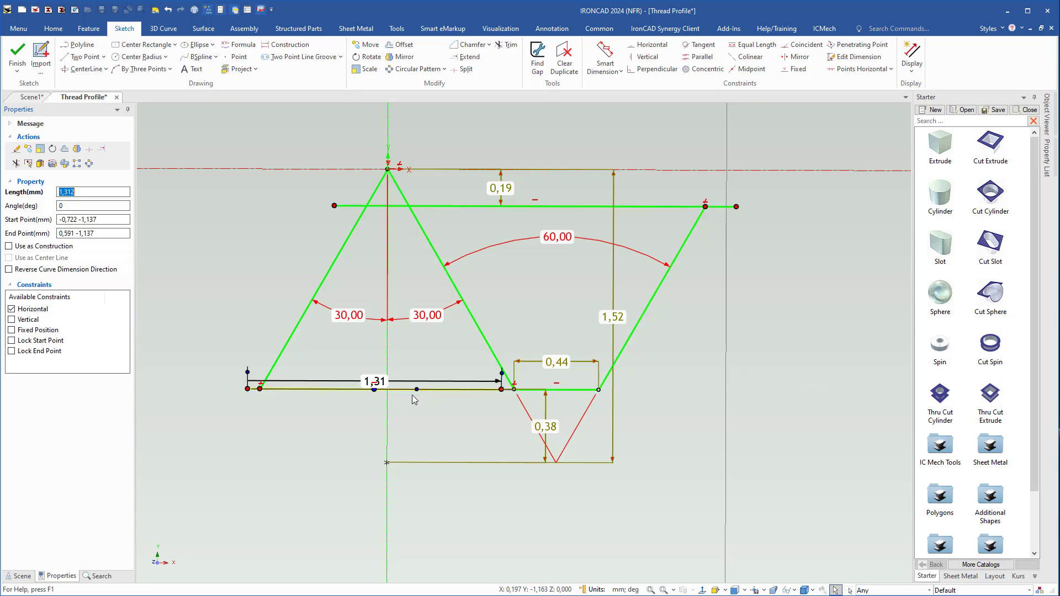
left_click(287, 341, "shift")
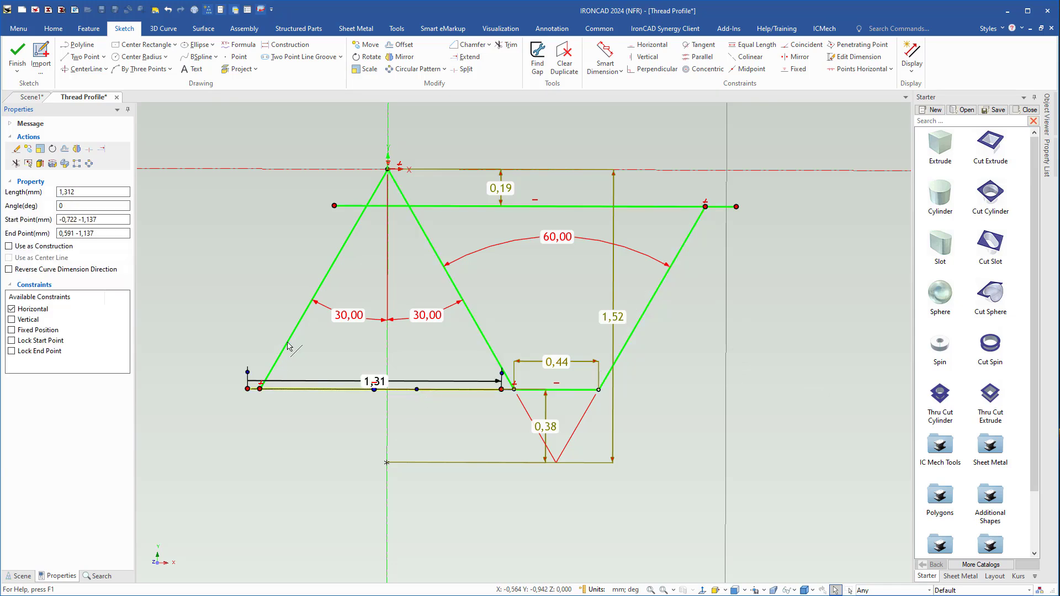
left_click(398, 206, "shift")
left_click(433, 249, "shift")
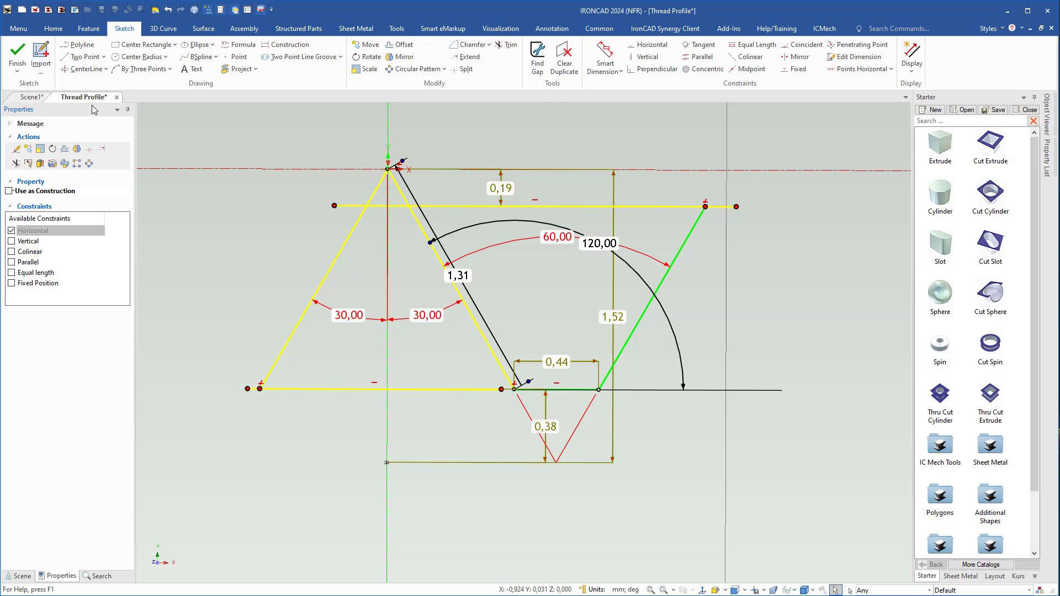
left_click(39, 99)
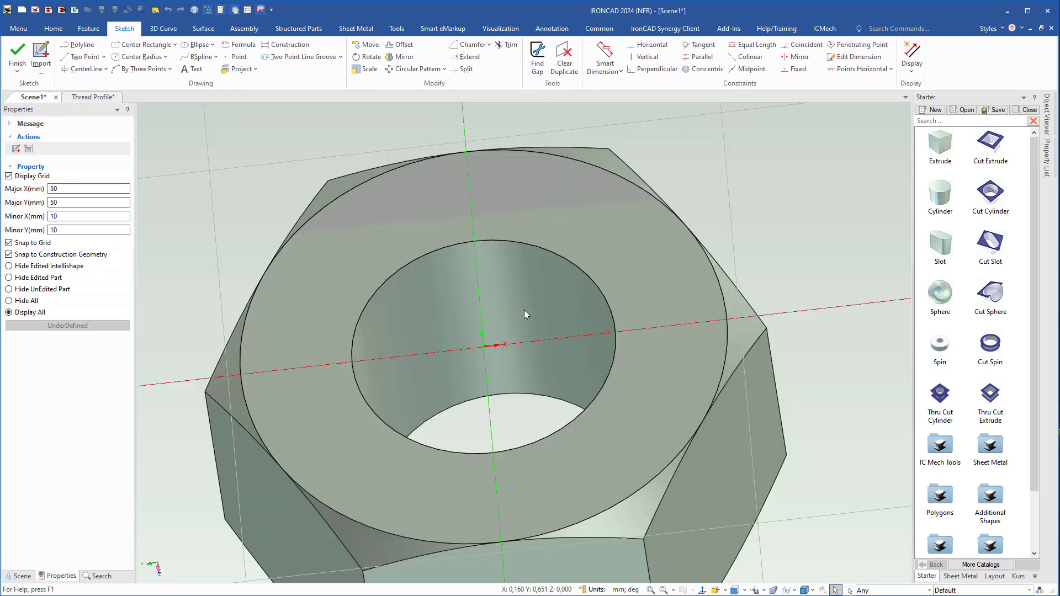
Paste the copied profile lines into the nut's thread sketch.
mouse_move(525, 310)
middle_mouse_down()
mouse_move(536, 391)
mouse_move(536, 379)
middle_mouse_up()
key("ctrl+v")
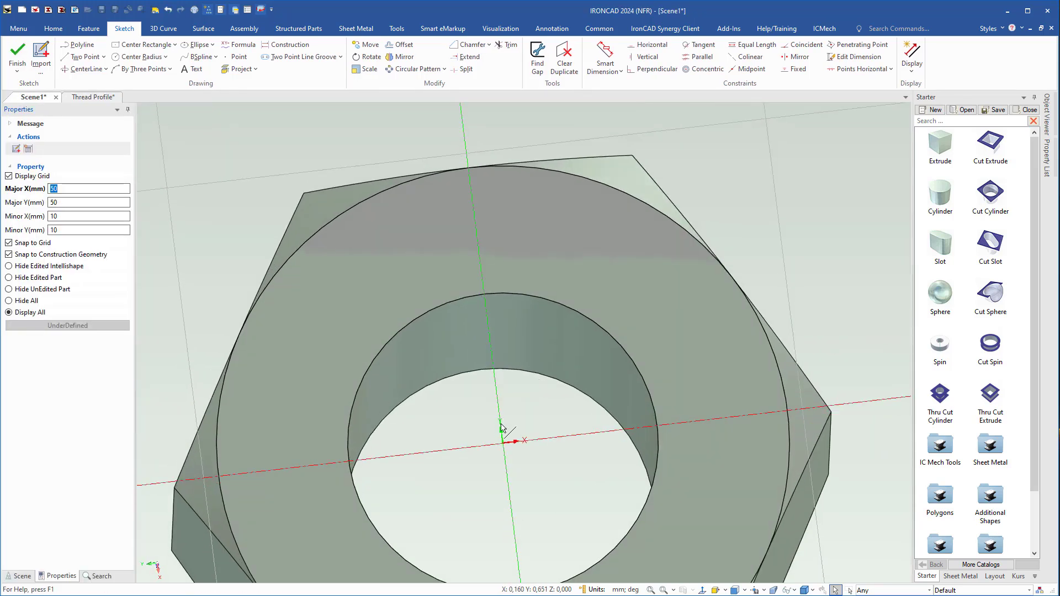
middle_click_drag(473, 483, 458, 383, "shift")
scroll(509, 379, "up", 5)
left_click(593, 348)
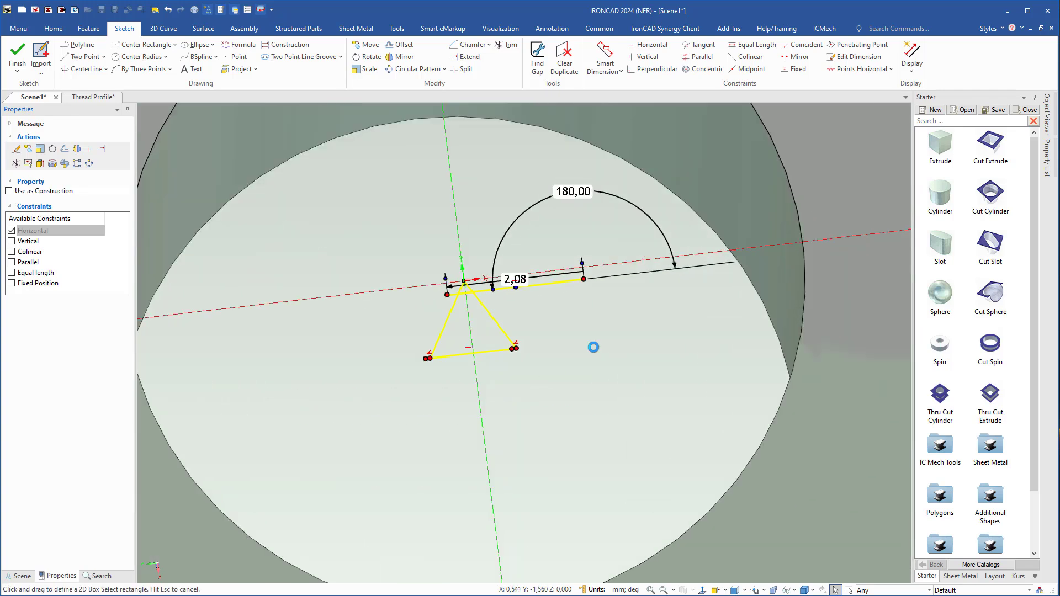
Trim the overhanging upper line, the triangle's apex and the base line's overhang at the left corner to form a trapezoid.
scroll(581, 321, "up", 1)
middle_click_drag(581, 321, 580, 334)
right_click(538, 320)
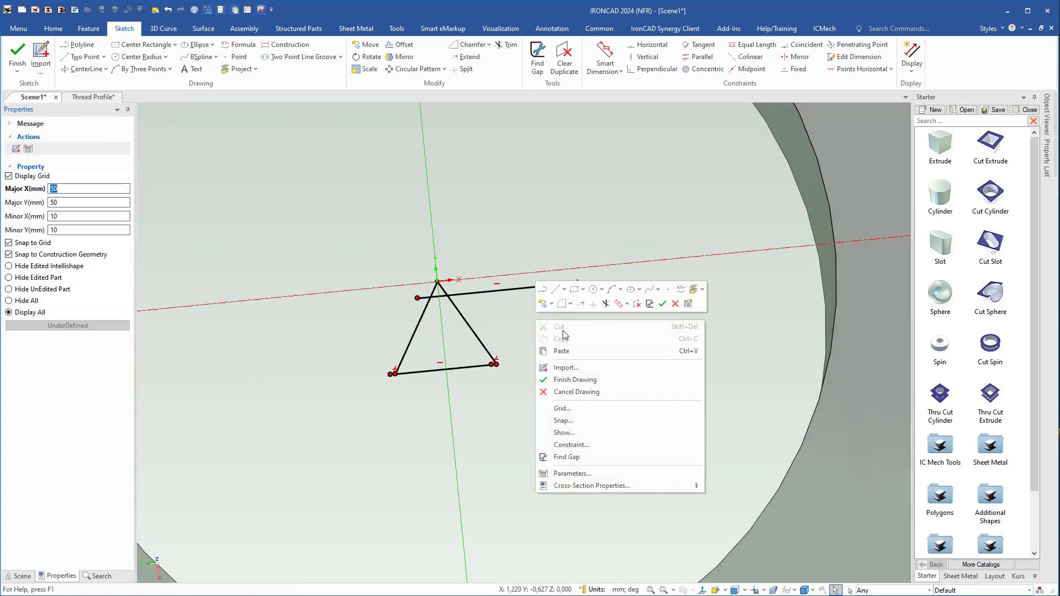
left_click(606, 304)
left_click(473, 291)
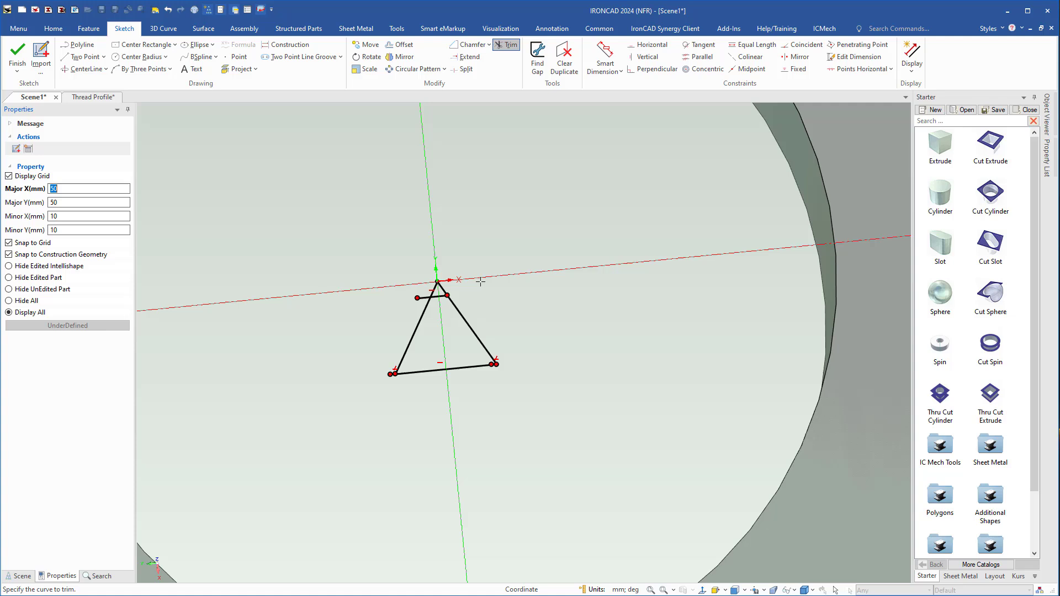
left_click(443, 288)
left_click(433, 290)
scroll(381, 379, "up", 4)
left_click(556, 322)
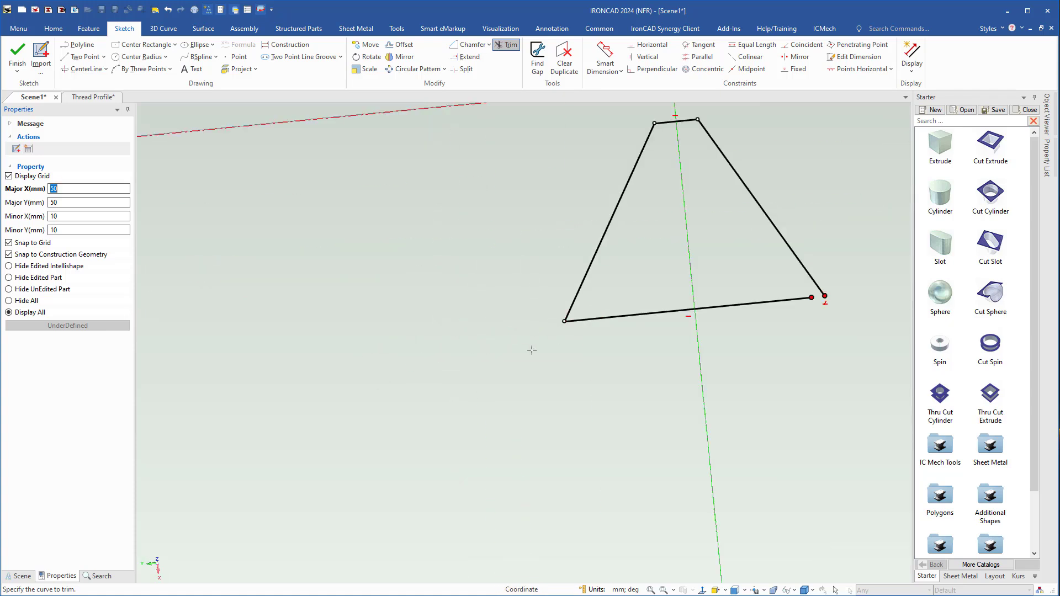
key("Escape")
Join the base line's free endpoint to the slanted side's lower end to close the trapezoid, and select all four lines.
middle_click_drag(667, 314, 423, 364, "shift")
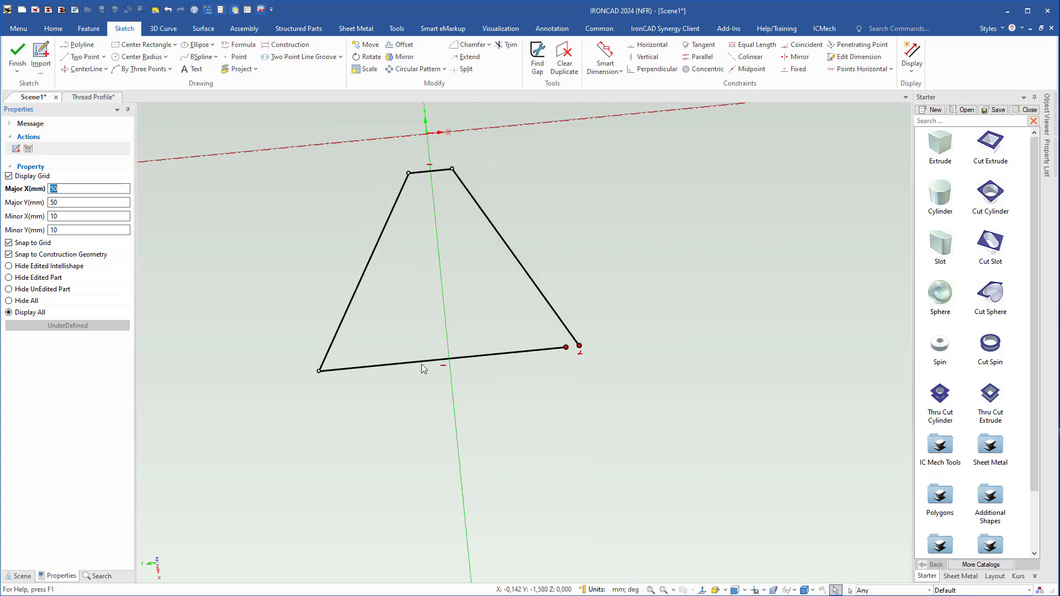
left_click_drag(567, 348, 579, 346)
scroll(520, 359, "down", 2)
left_click_drag(295, 167, 604, 406)
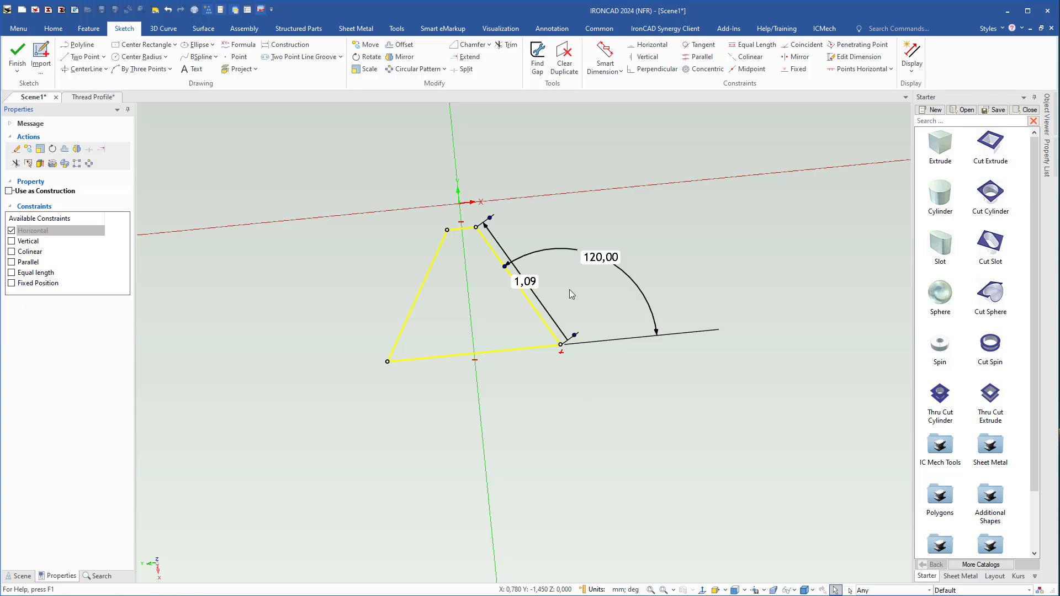
Move the trapezoid profile so that its lower corner at the 120° angle sits on the sketch origin.
middle_click_drag(569, 290, 634, 344, "shift")
left_click(363, 47)
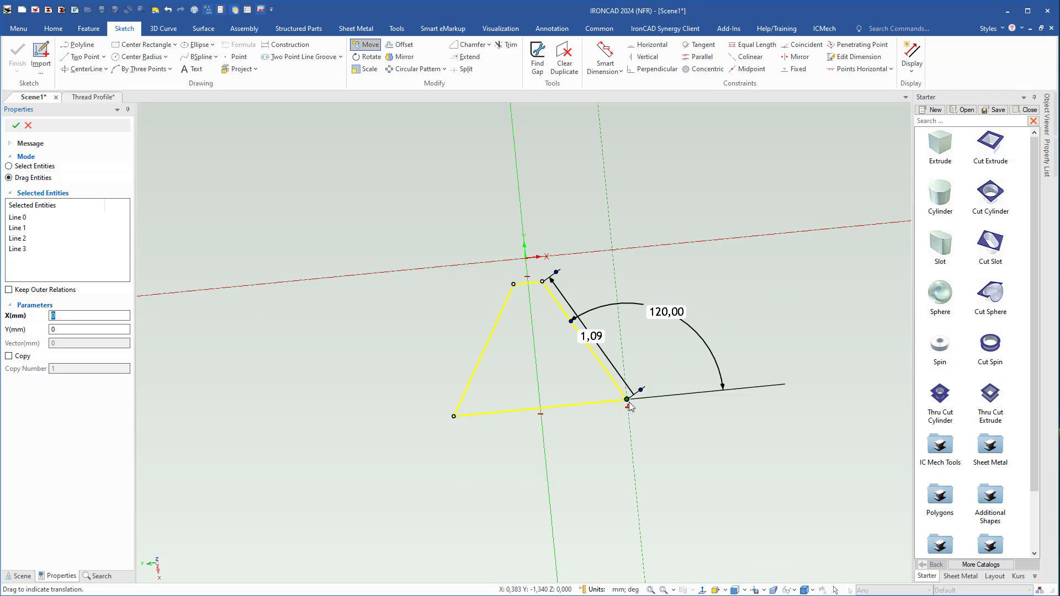
mouse_move(627, 399)
left_mouse_down()
mouse_move(595, 289)
mouse_move(528, 260)
left_mouse_up()
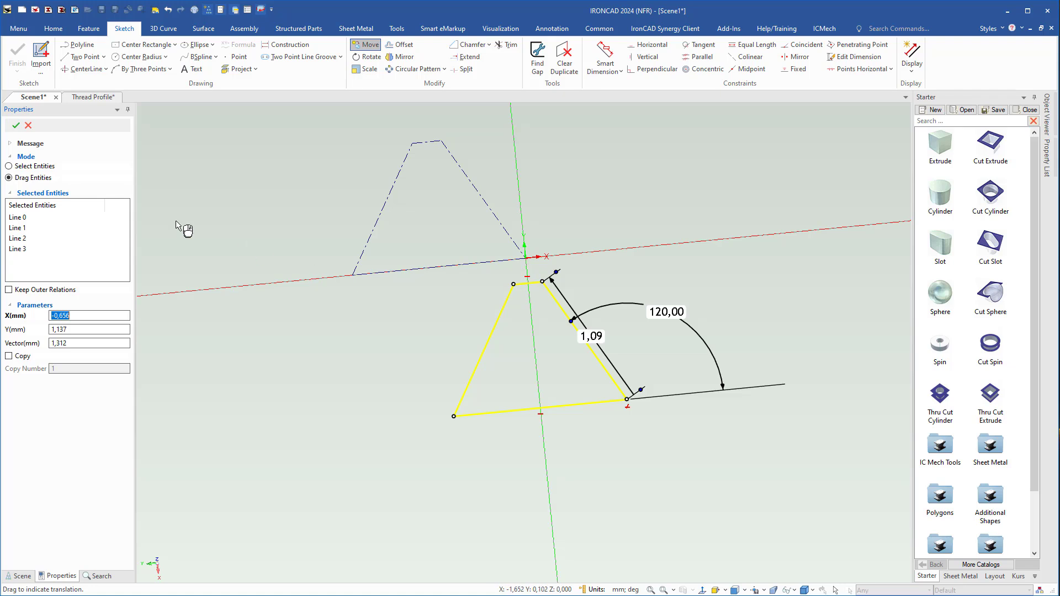
left_click(16, 125)
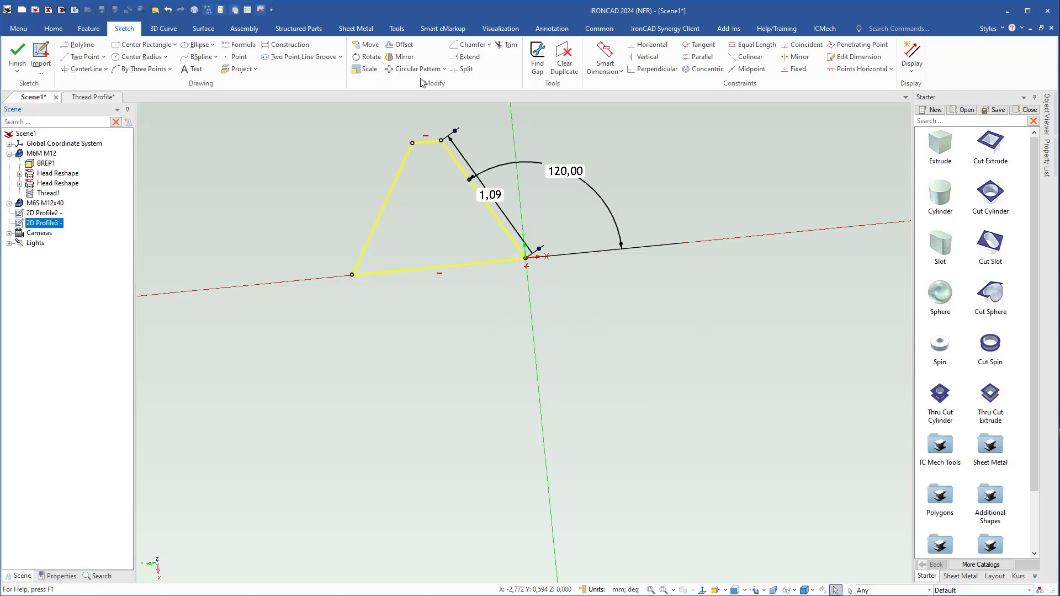
Rotate the trapezoid profile by -90° about the sketch origin and finish the sketch.
left_click(365, 57)
mouse_move(409, 270)
left_mouse_down()
mouse_move(419, 275)
mouse_move(418, 260)
mouse_move(527, 181)
left_mouse_up()
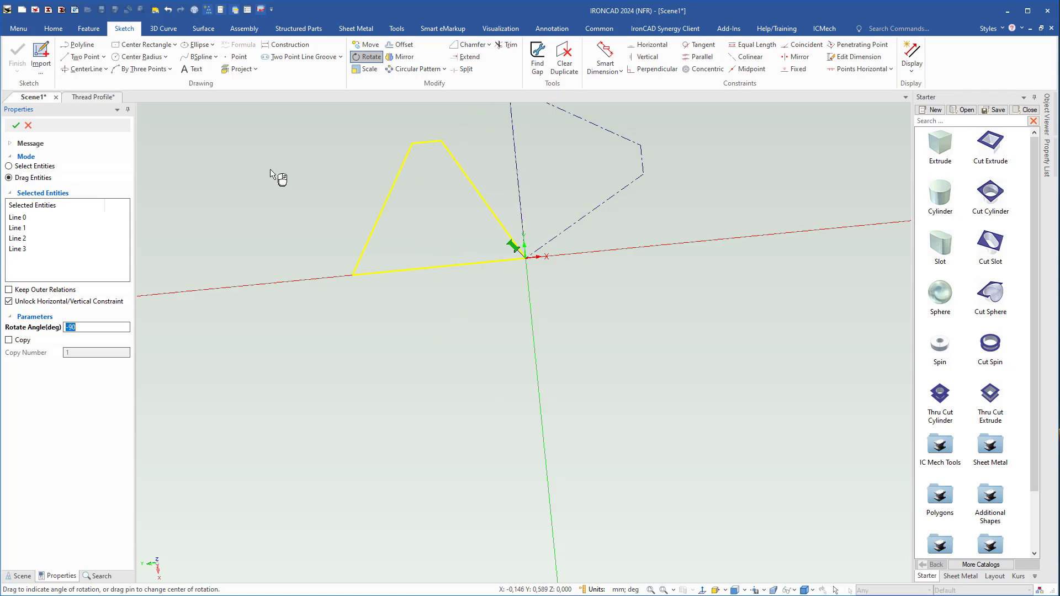
left_click(16, 125)
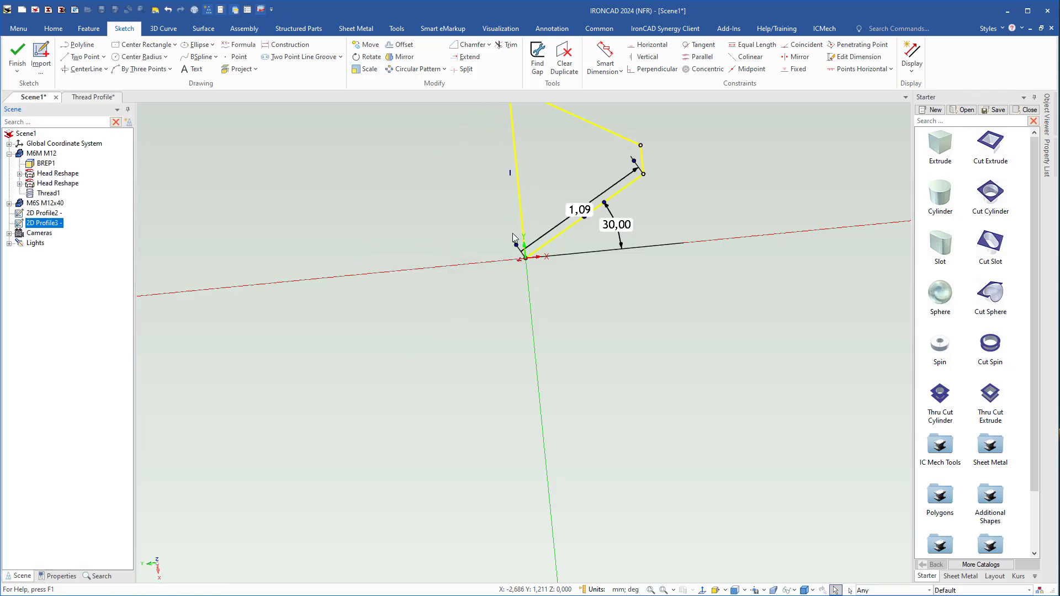
scroll(537, 316, "down", 2)
mouse_move(583, 359)
middle_mouse_down()
mouse_move(575, 371)
mouse_move(589, 386)
mouse_move(591, 370)
mouse_move(534, 384)
mouse_move(216, 223)
middle_mouse_up()
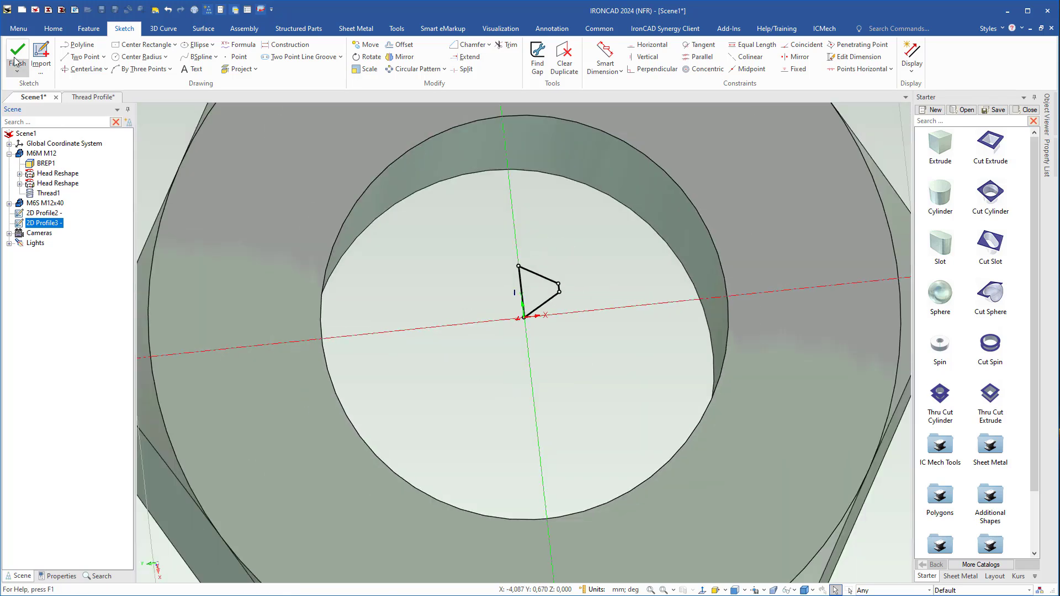
Start a Thread feature that removes material with 2D Profile3, and choose the nut's cylindrical hole face as its surface.
left_click(89, 28)
left_click(236, 45)
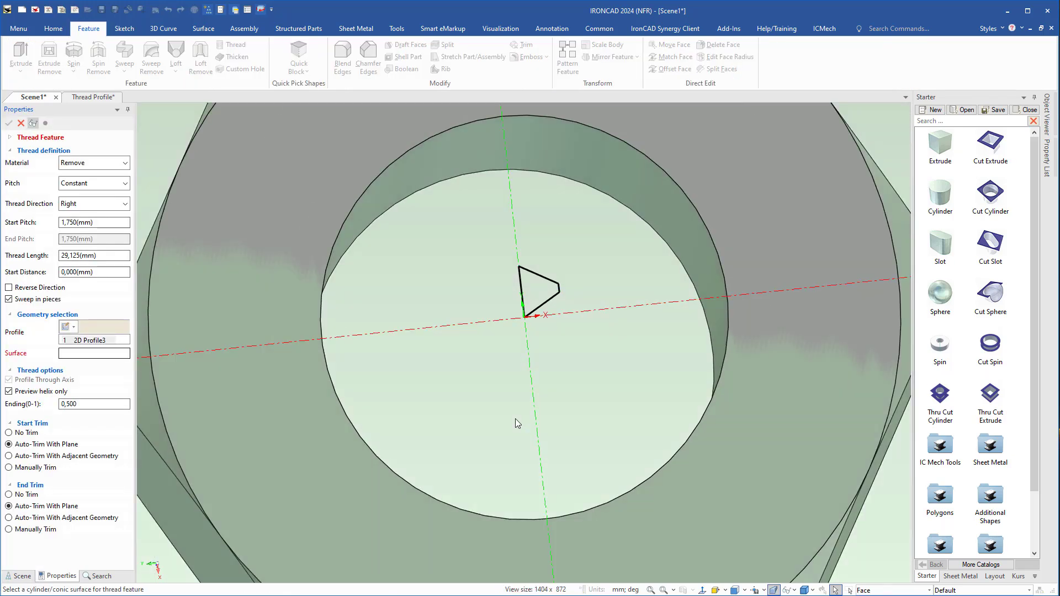
scroll(517, 411, "down", 4)
middle_click_drag(520, 404, 528, 347)
middle_click_drag(528, 347, 486, 321, "shift")
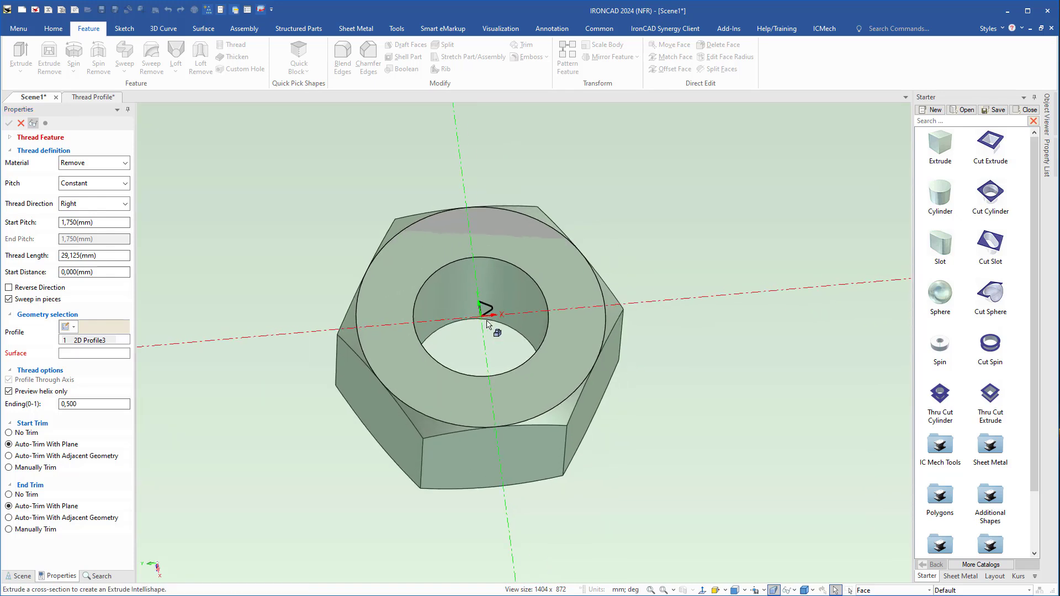
scroll(486, 320, "up", 4)
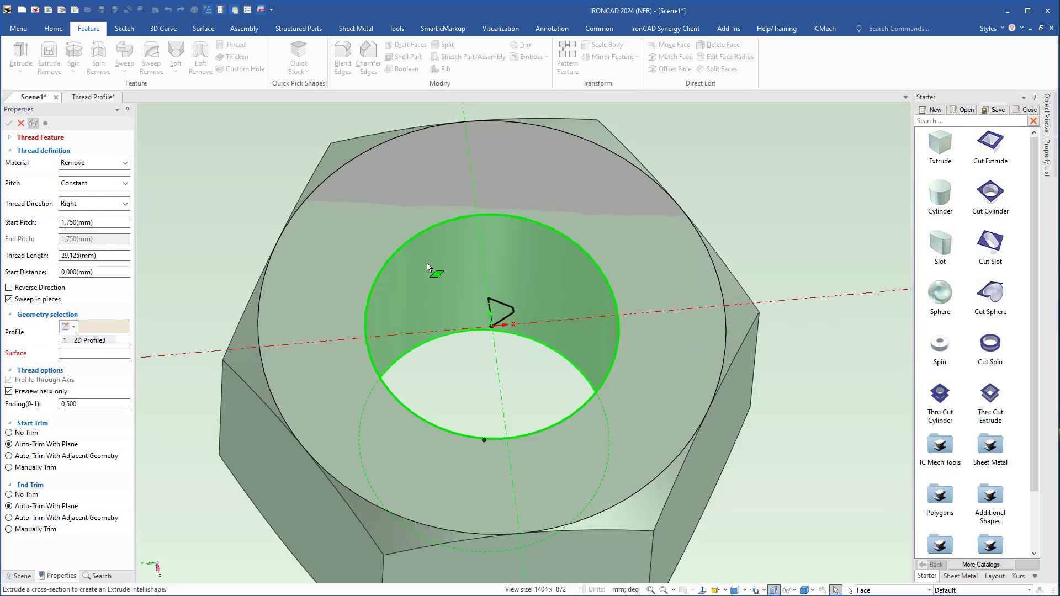
left_click(545, 280)
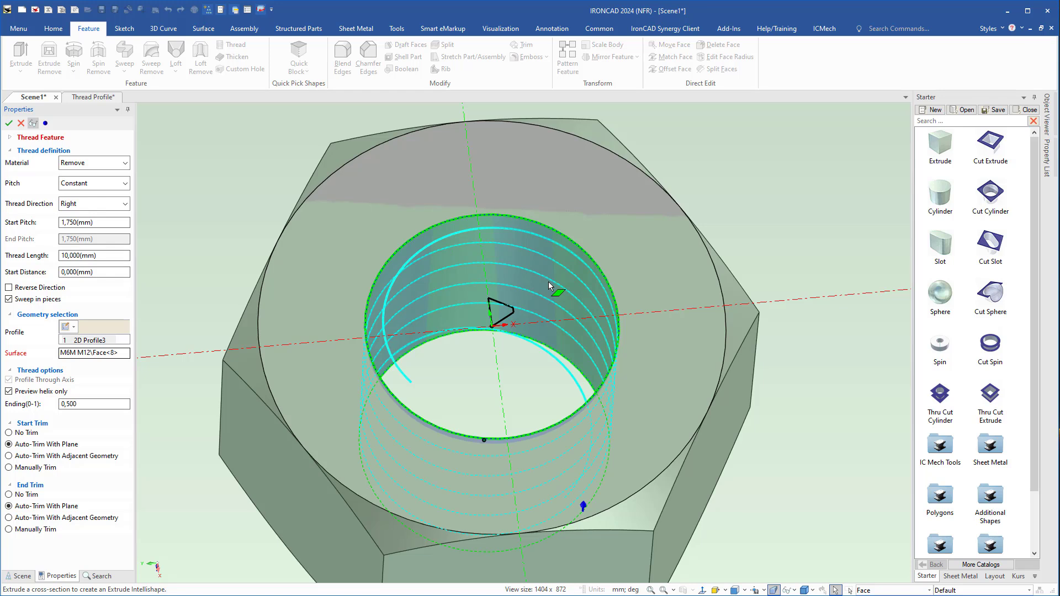
Set the nut thread's ending value to 0 and its start trim to No Trim.
left_click_drag(77, 407, 53, 404)
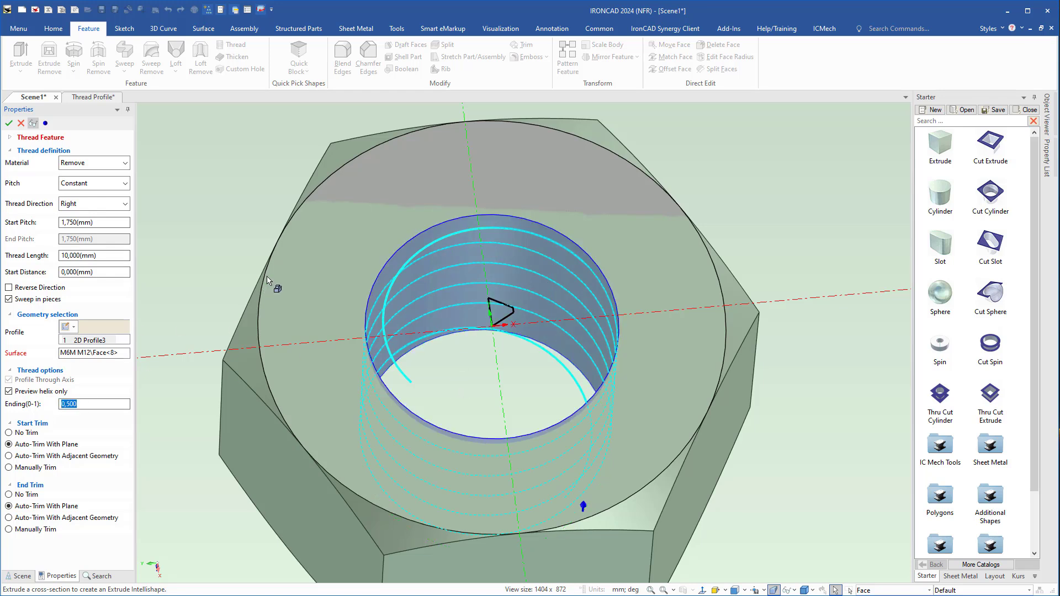
type("0")
key("Tab")
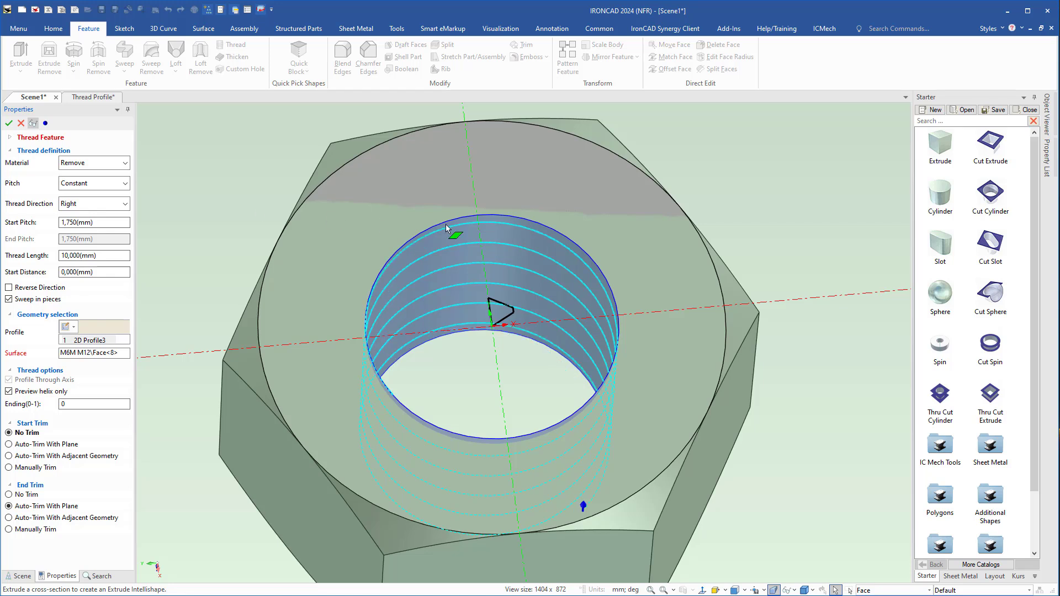
Set the nut thread's start distance to -2 mm so the helix begins outside the hole.
middle_click_drag(459, 342, 575, 320)
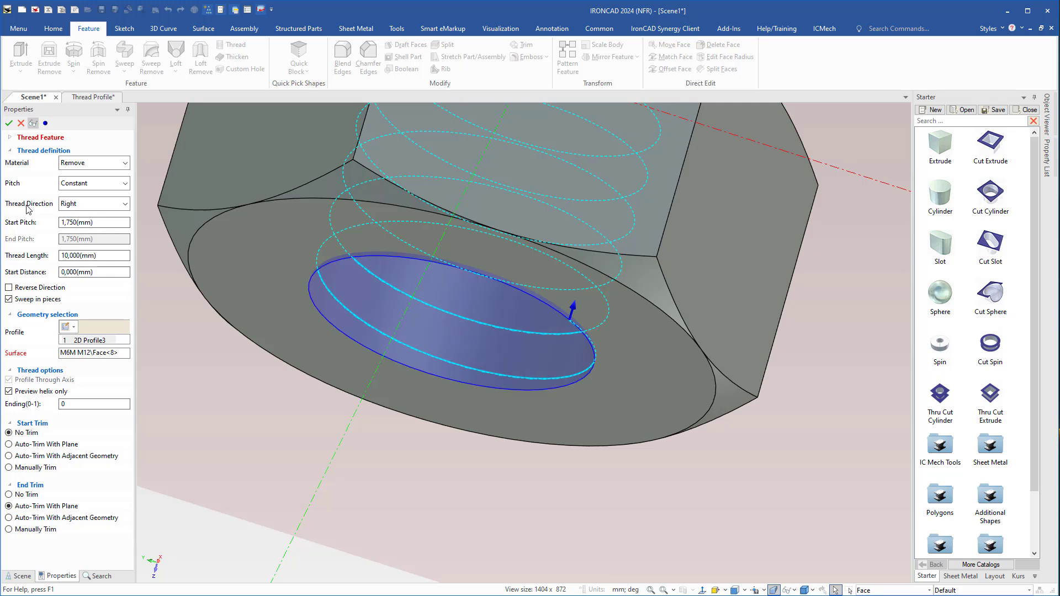
left_click_drag(94, 276, 39, 272)
type("-2")
key("Return")
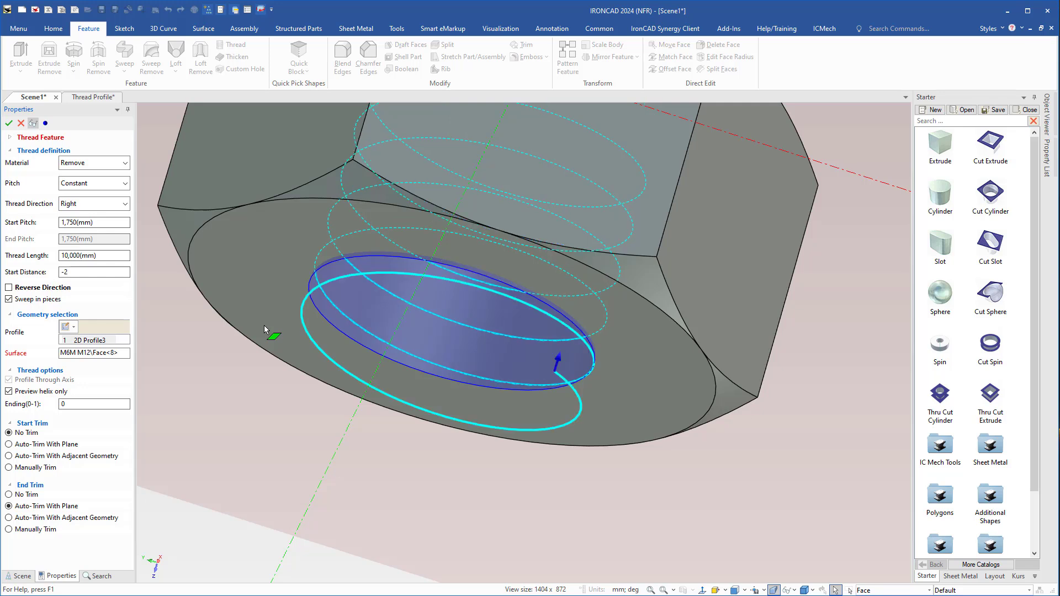
Set the nut thread's length to 13 mm and create the thread feature.
middle_click_drag(492, 214, 410, 514)
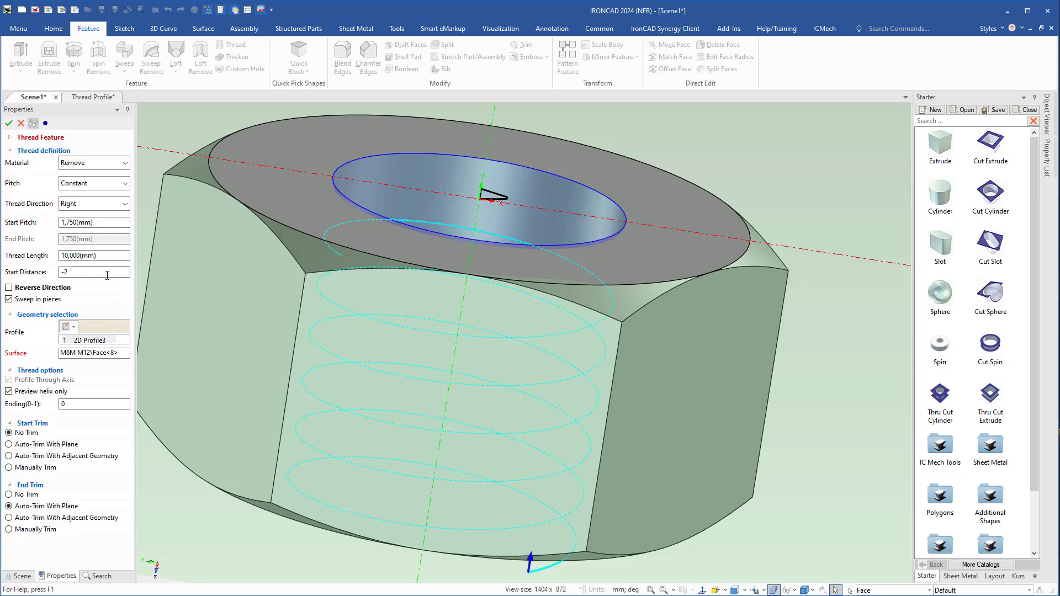
left_click_drag(111, 251, 40, 257)
type("13")
key("Tab")
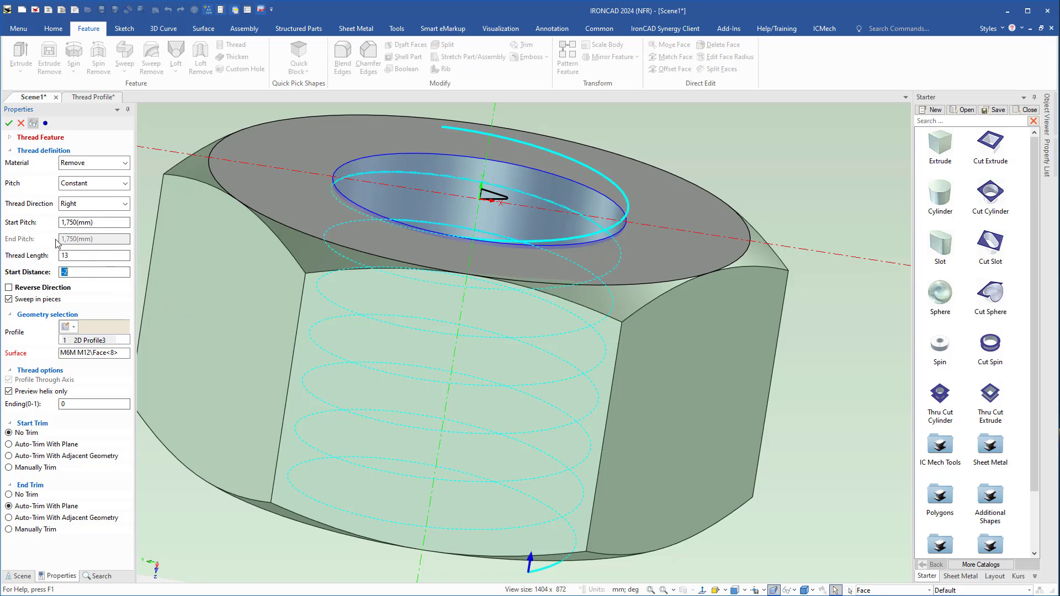
mouse_move(469, 290)
middle_mouse_down()
mouse_move(476, 269)
mouse_move(462, 280)
middle_mouse_up()
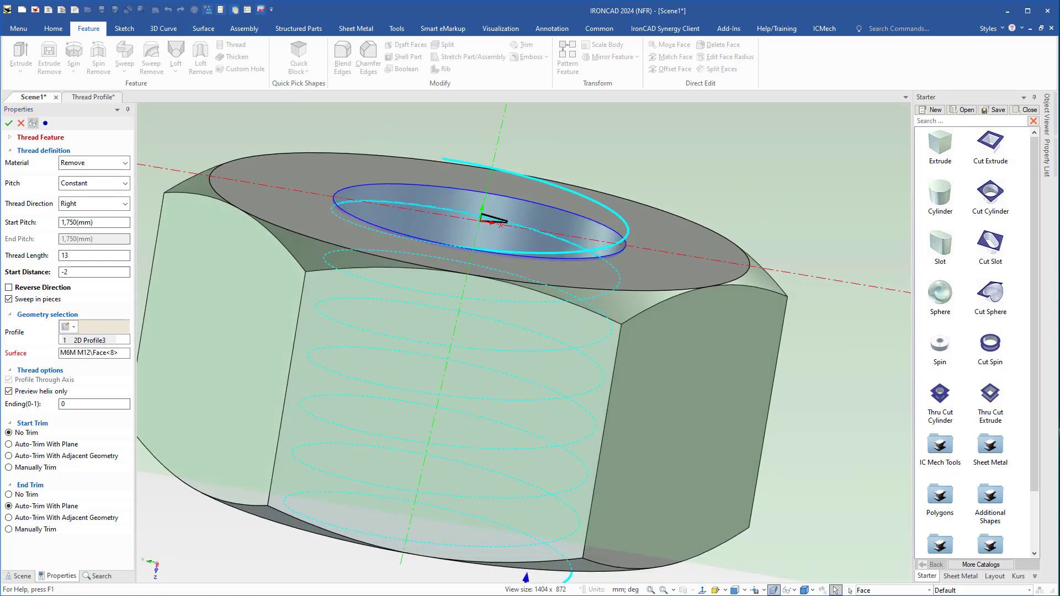
left_click(9, 124)
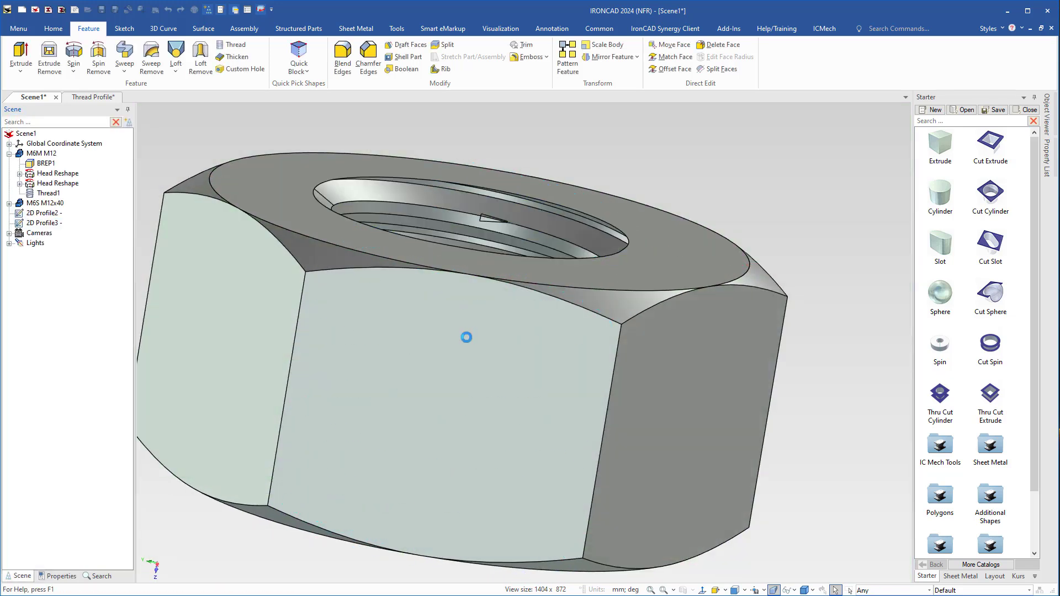
Examine the cut thread inside the nut's hole.
middle_click_drag(463, 348, 467, 382)
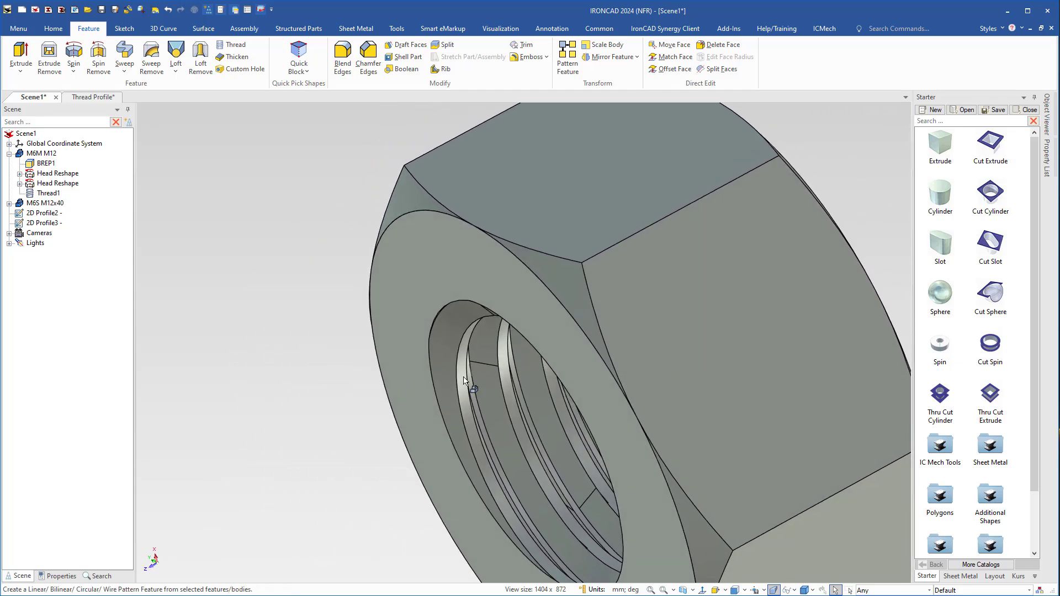
scroll(472, 390, "up", 5)
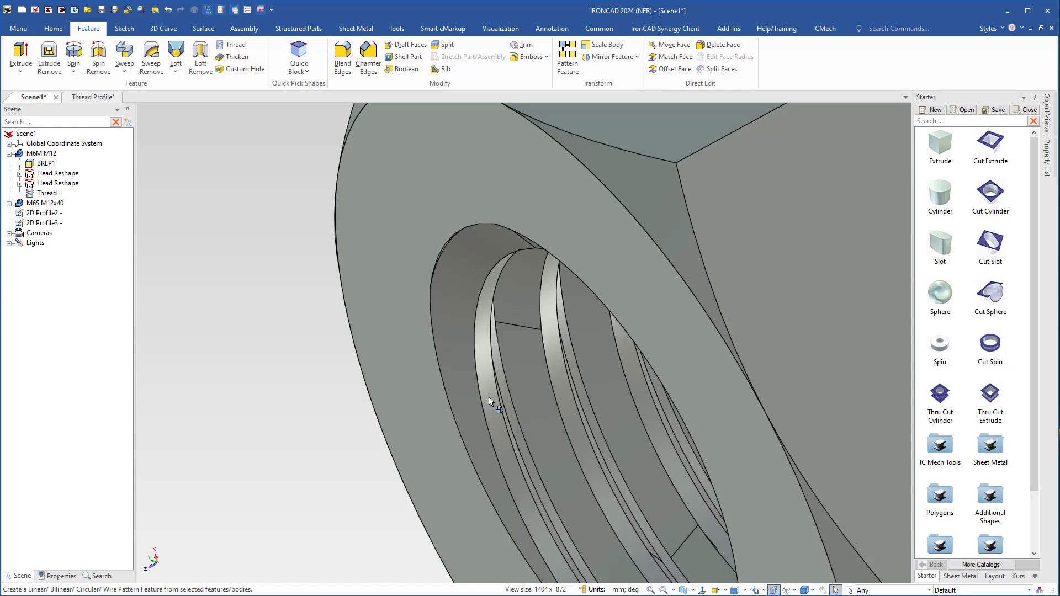
middle_click_drag(484, 411, 518, 407)
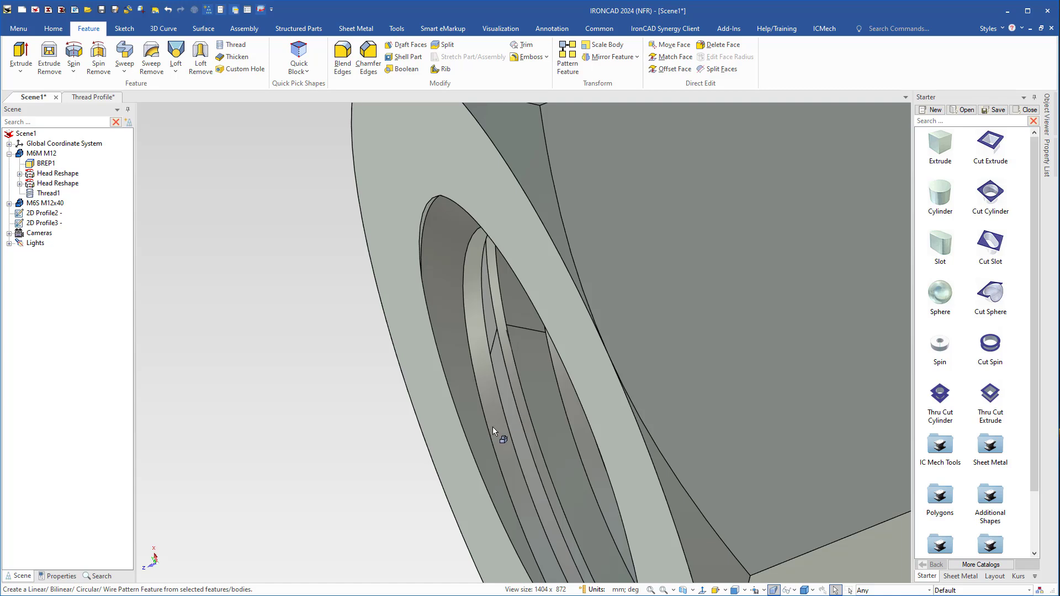
scroll(495, 428, "down", 5)
middle_click_drag(579, 388, 696, 304)
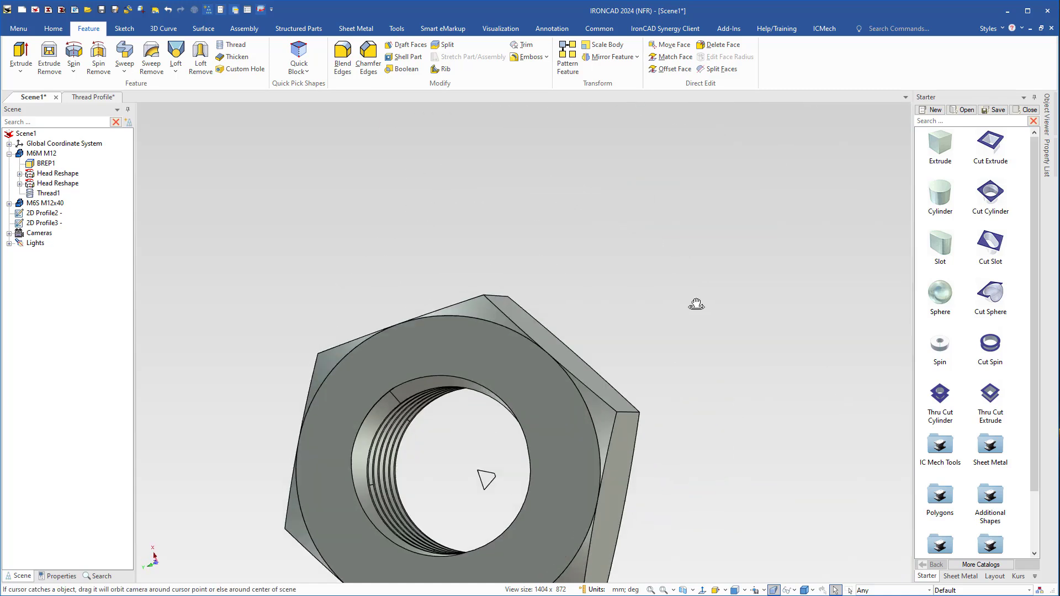
Position the nut concentrically on the bolt shank with the TriBall's To Center Point option.
scroll(543, 396, "down", 5)
middle_click_drag(488, 419, 497, 334)
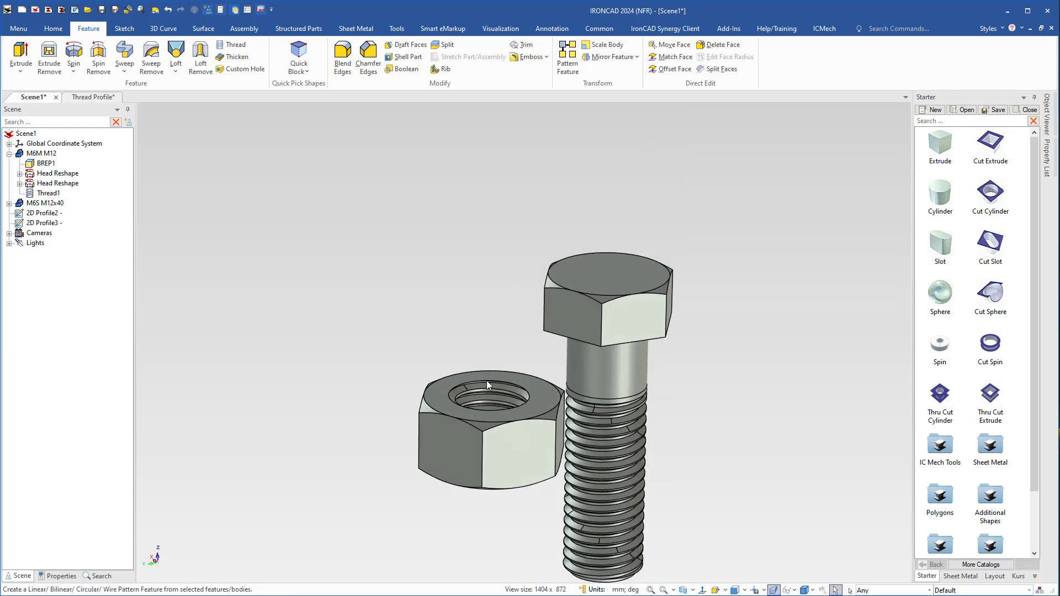
left_click(492, 439)
key("F10")
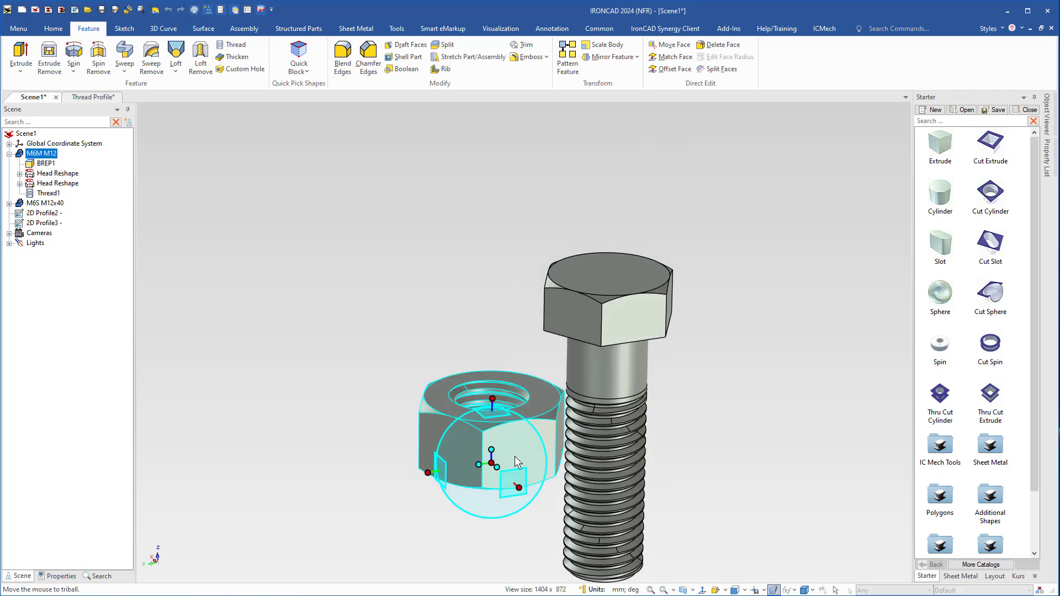
right_click(493, 415)
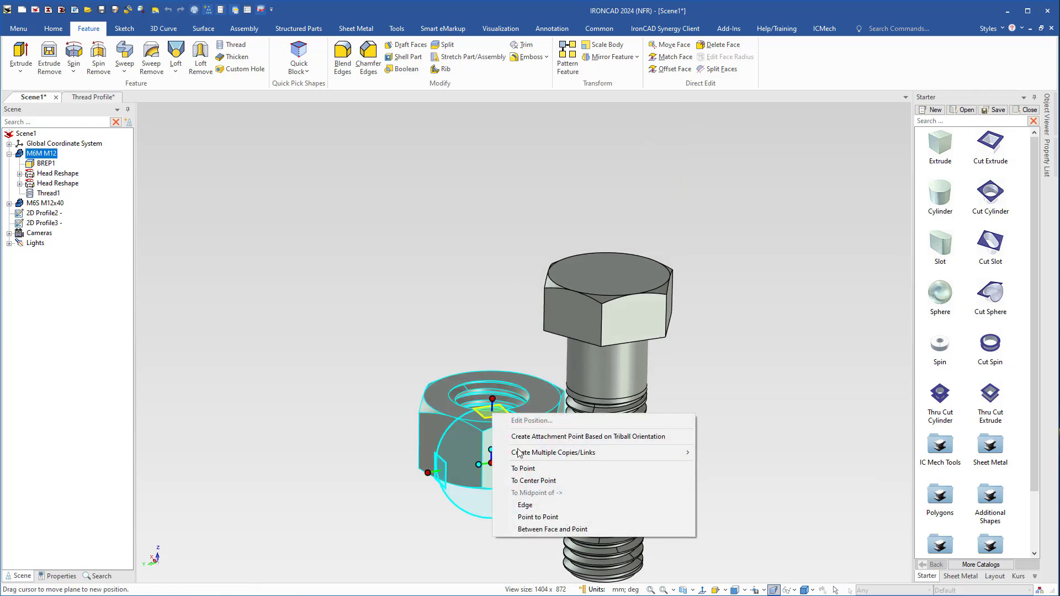
left_click(534, 481)
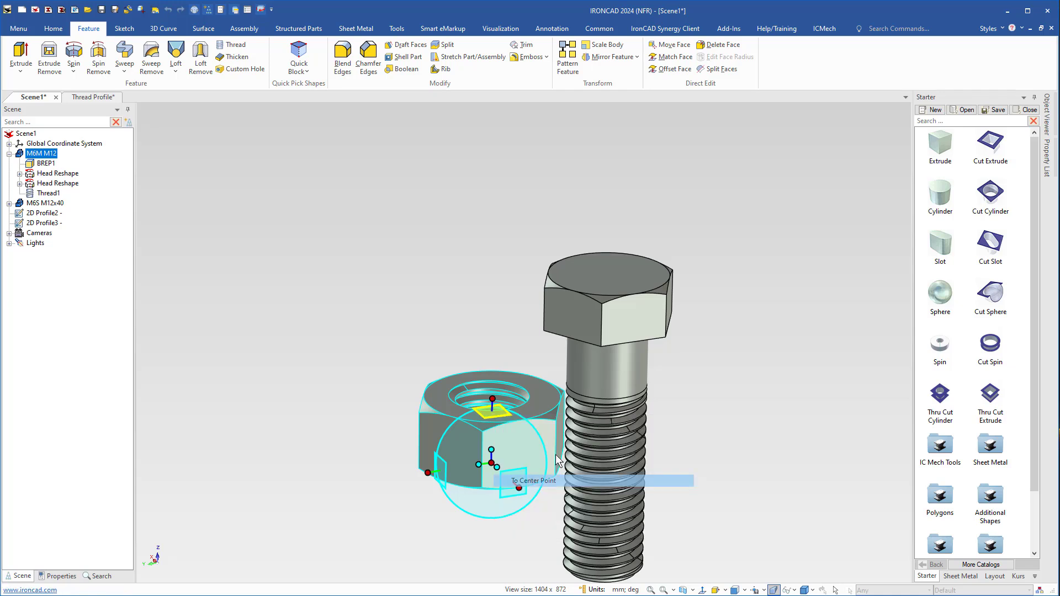
left_click(598, 380)
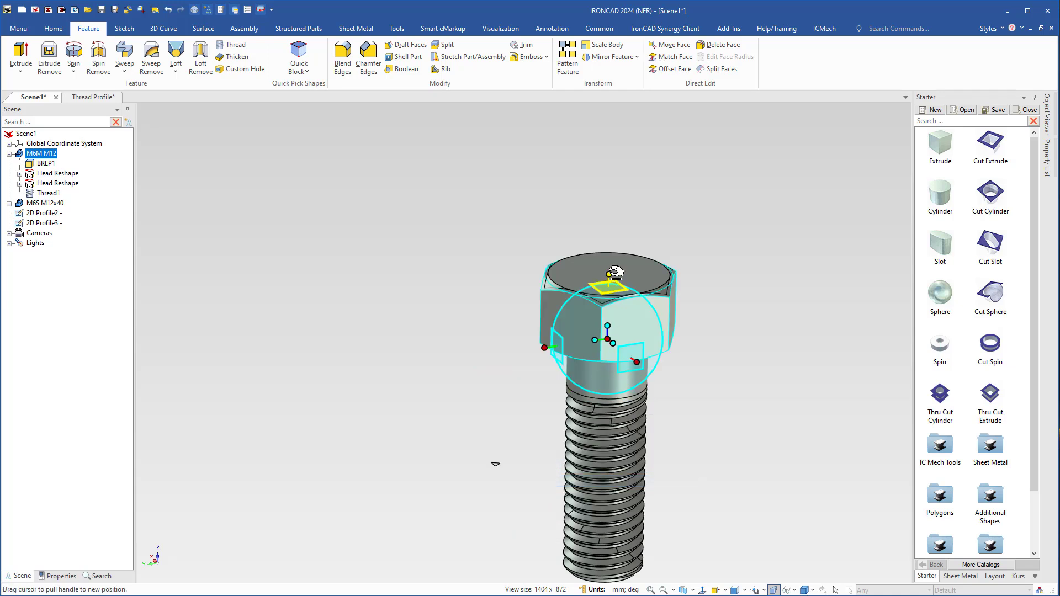
Slide the nut about 23 mm along the bolt axis onto the threaded section and leave the TriBall.
left_click_drag(615, 272, 606, 406)
left_click_drag(606, 417, 606, 418)
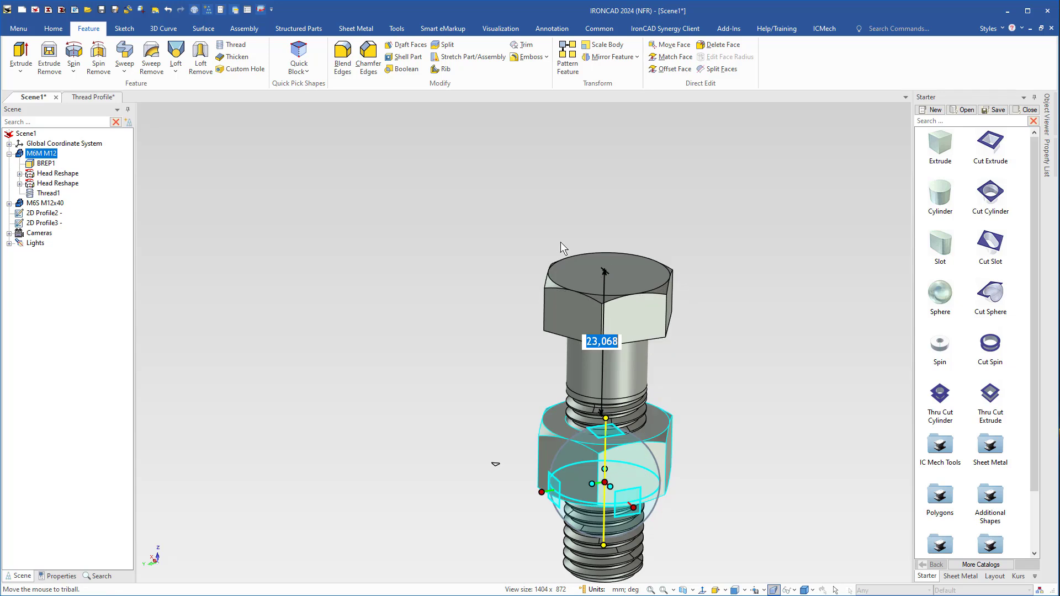
middle_click_drag(561, 242, 714, 178)
middle_click_drag(520, 540, 532, 335)
scroll(532, 335, "up", 3)
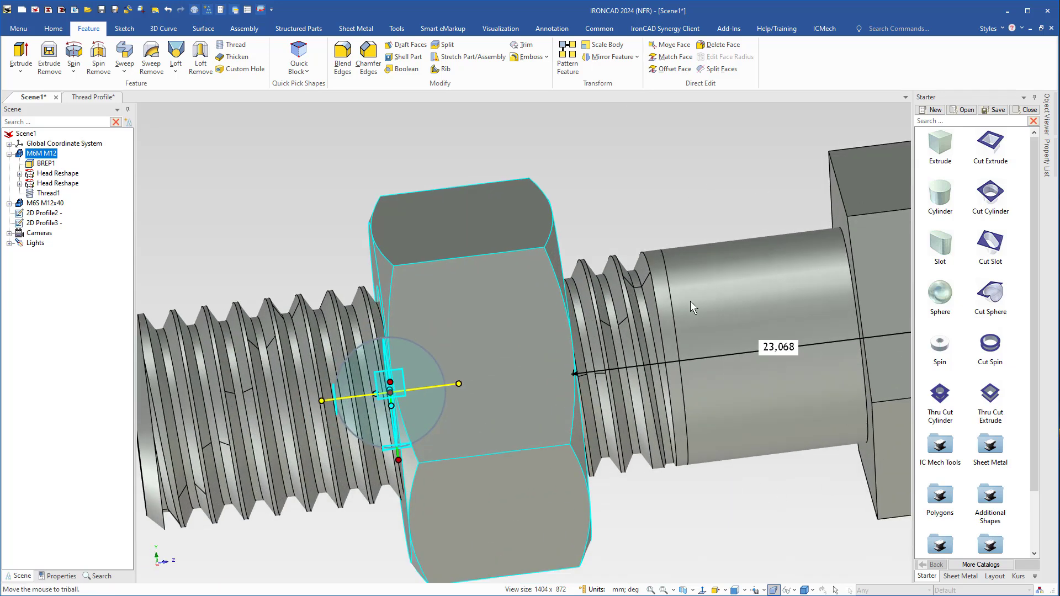
middle_click_drag(690, 301, 693, 338)
scroll(692, 338, "up", 2)
key("F10")
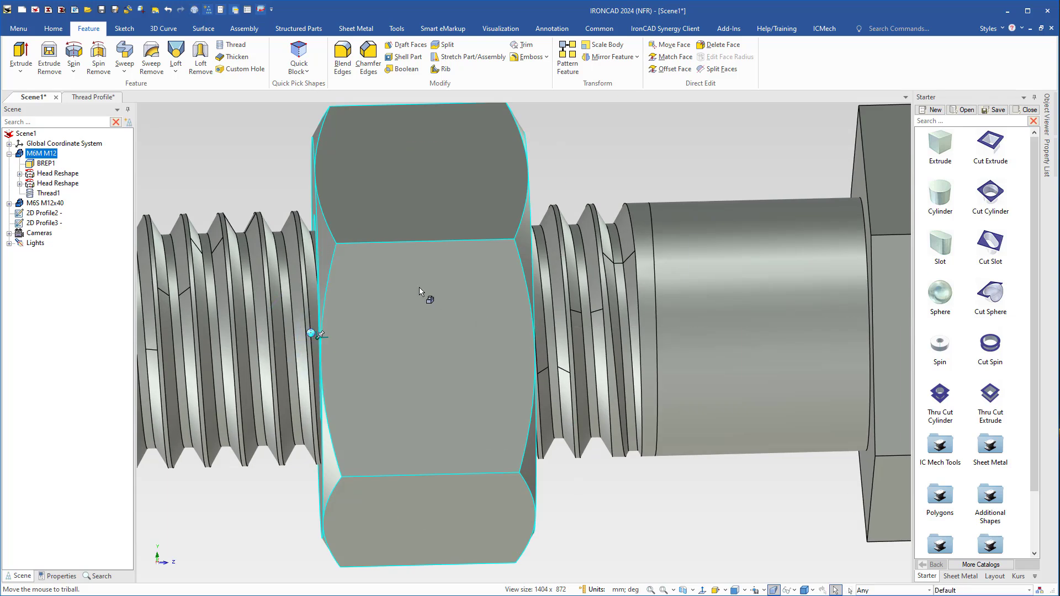
Set the nut as transparent to expose the bolt thread inside it.
right_click(420, 291)
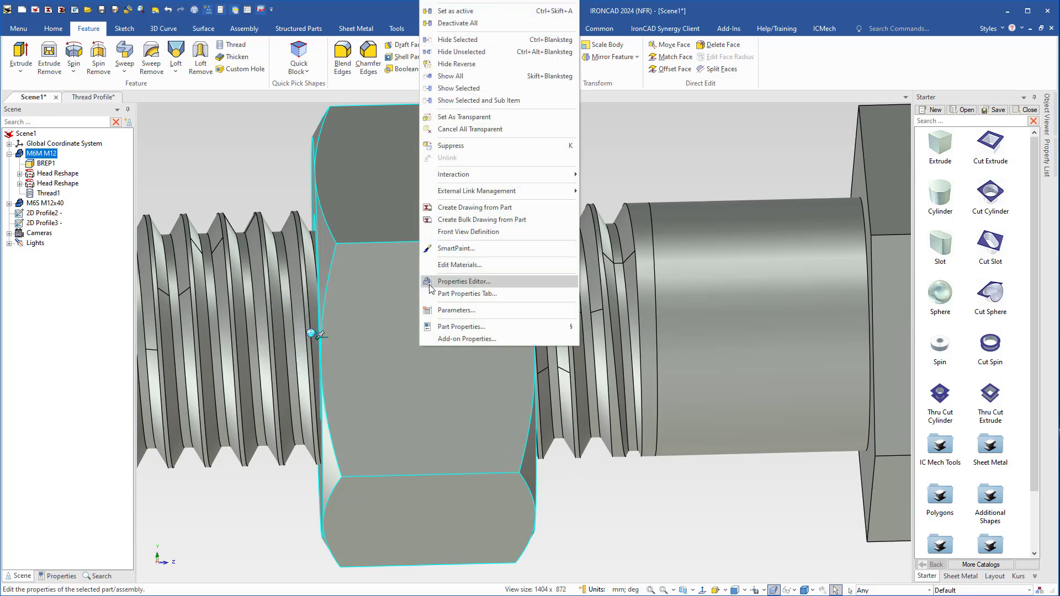
left_click(455, 118)
scroll(386, 308, "up", 3)
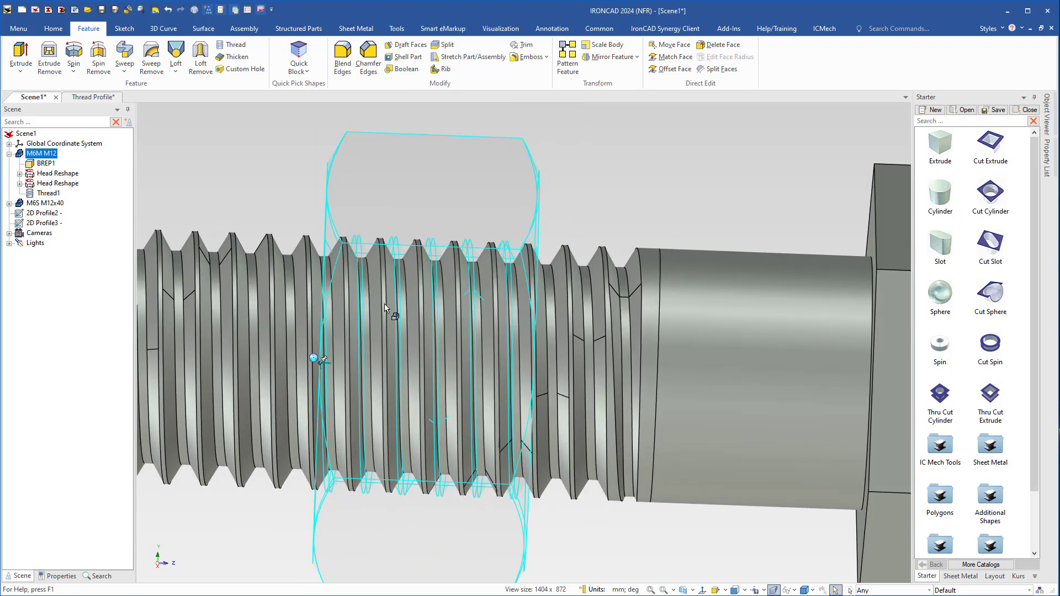
Shift the nut slightly along the bolt axis, away from the head, to align its thread with the bolt's thread.
key("F10")
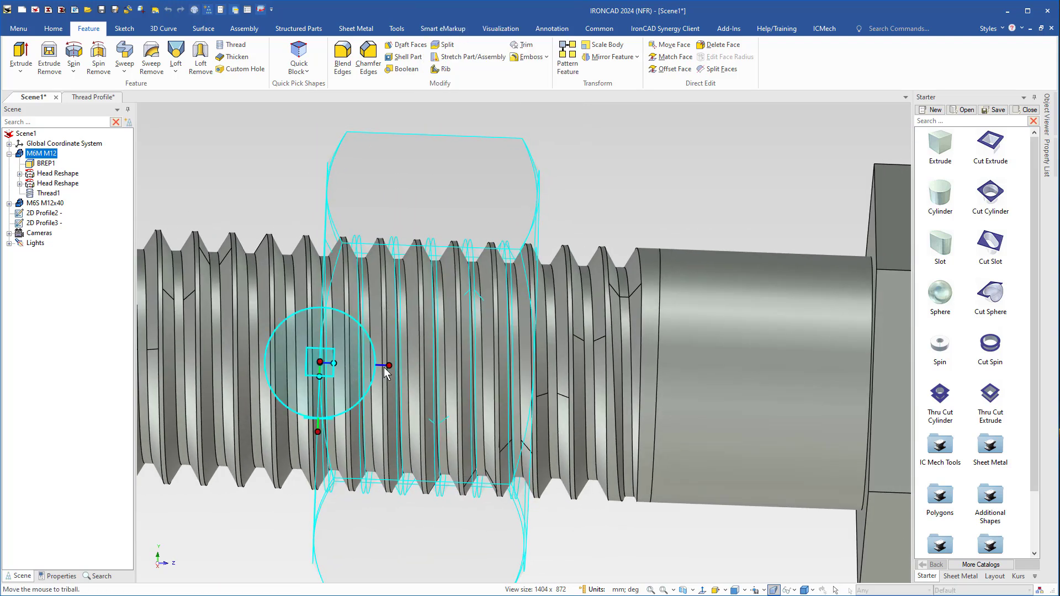
left_click_drag(389, 366, 377, 365)
key("F10")
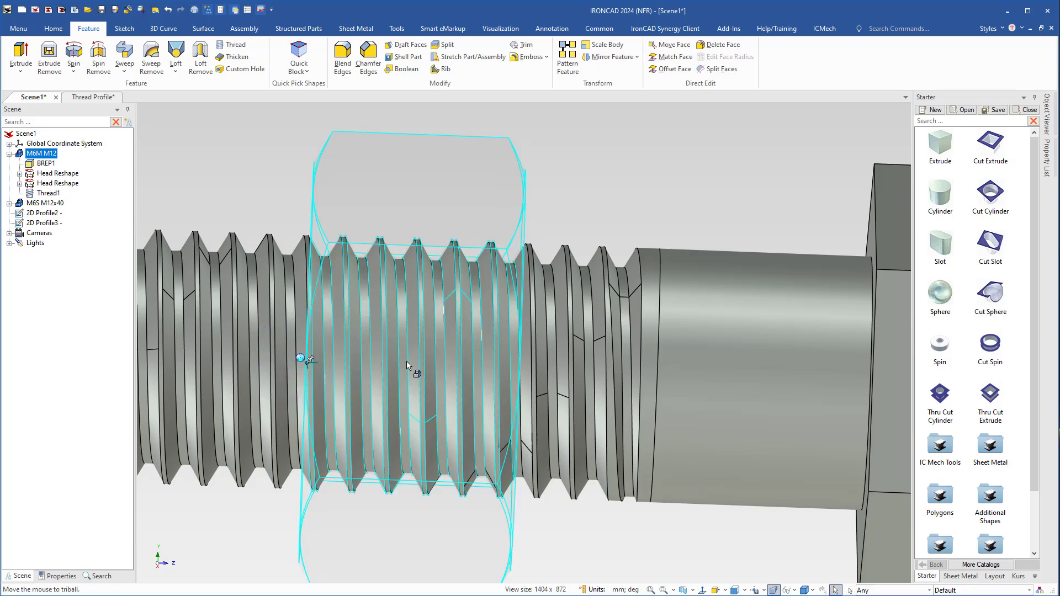
middle_click_drag(396, 352, 419, 334)
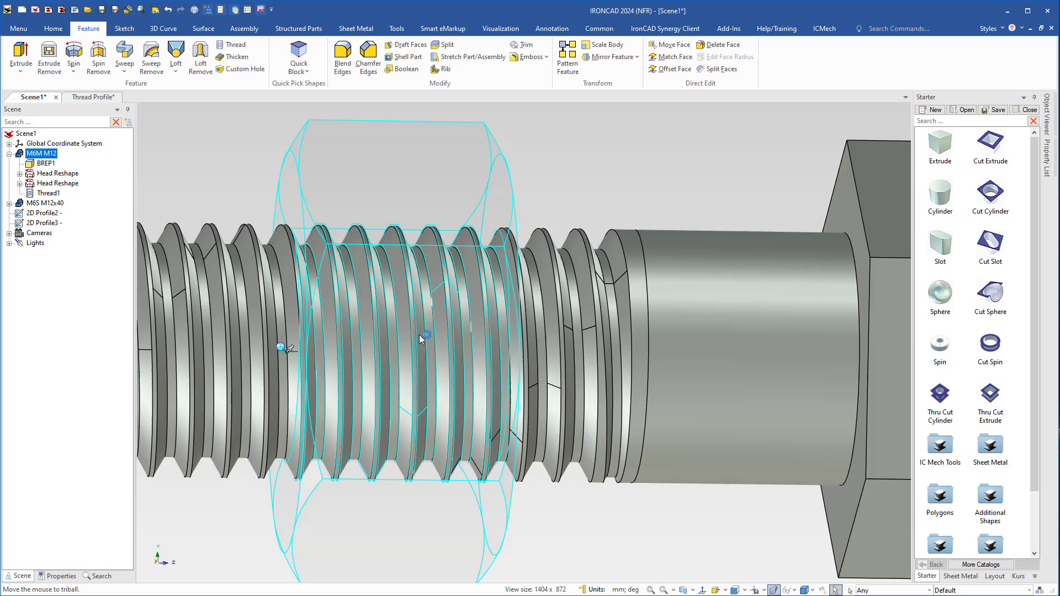
right_click(512, 221)
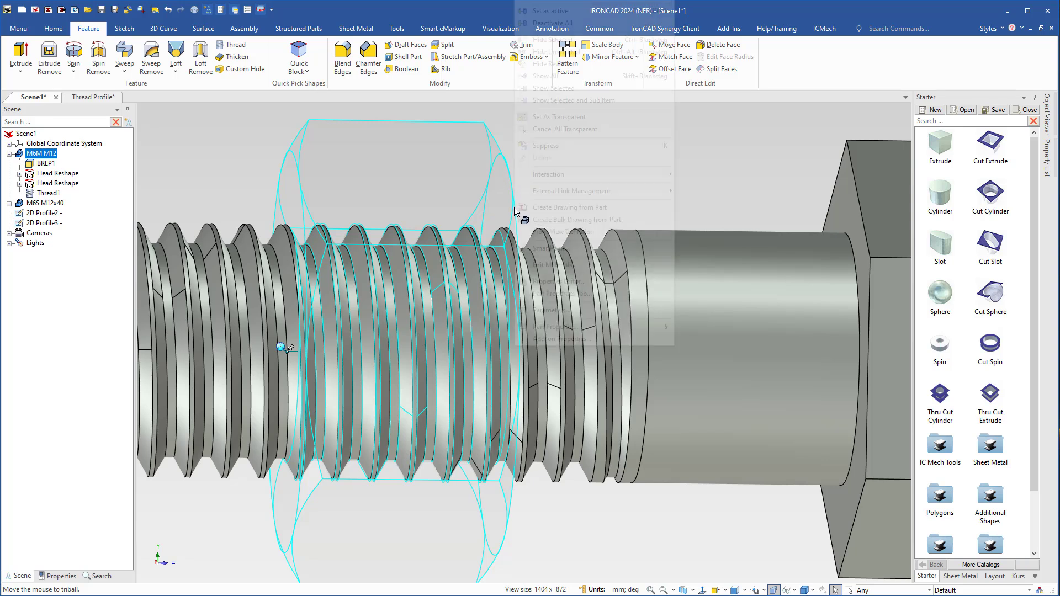
left_click(519, 376)
right_click(519, 376)
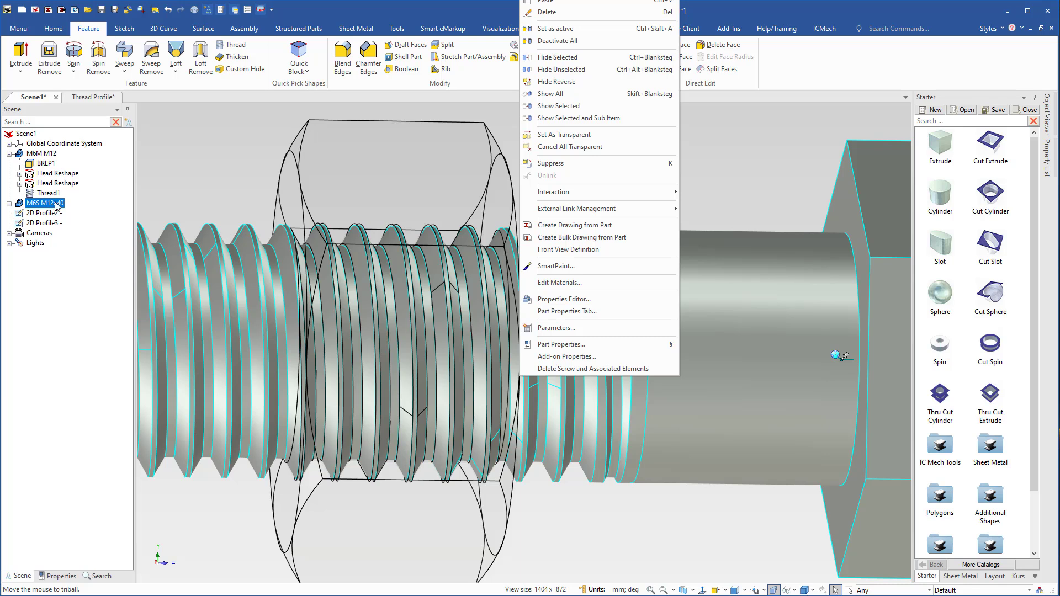
left_click(29, 205)
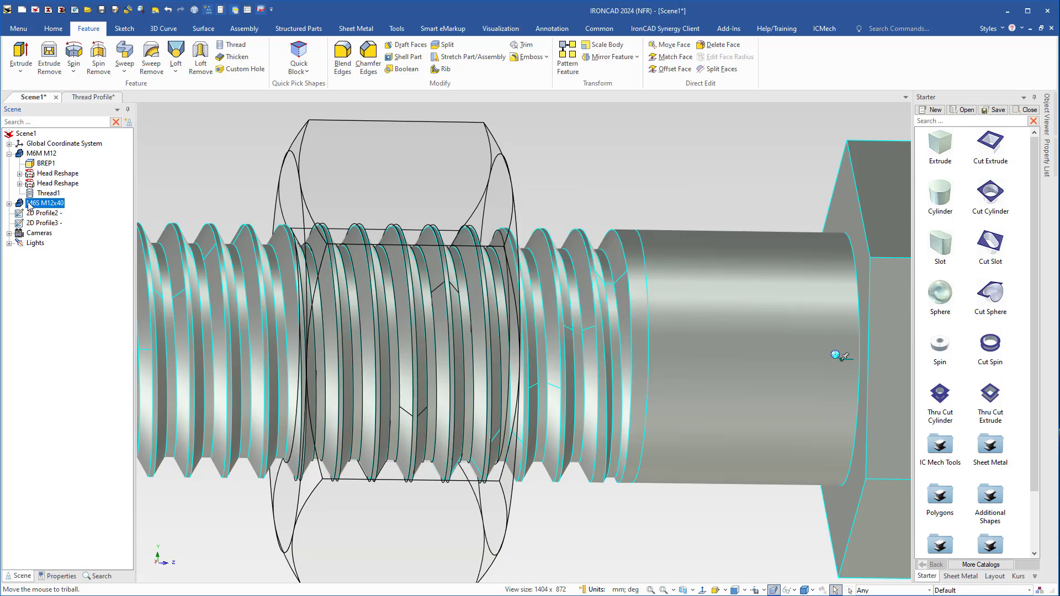
Cancel all transparency from the nut to display it as solid on the bolt, and clear the selection.
left_click(289, 169)
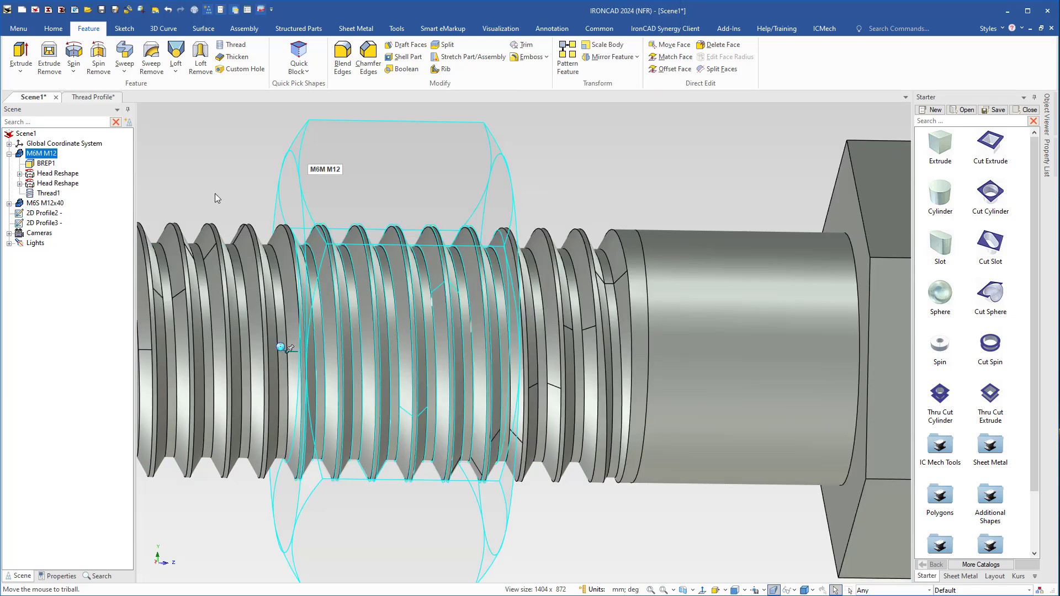
right_click(29, 156)
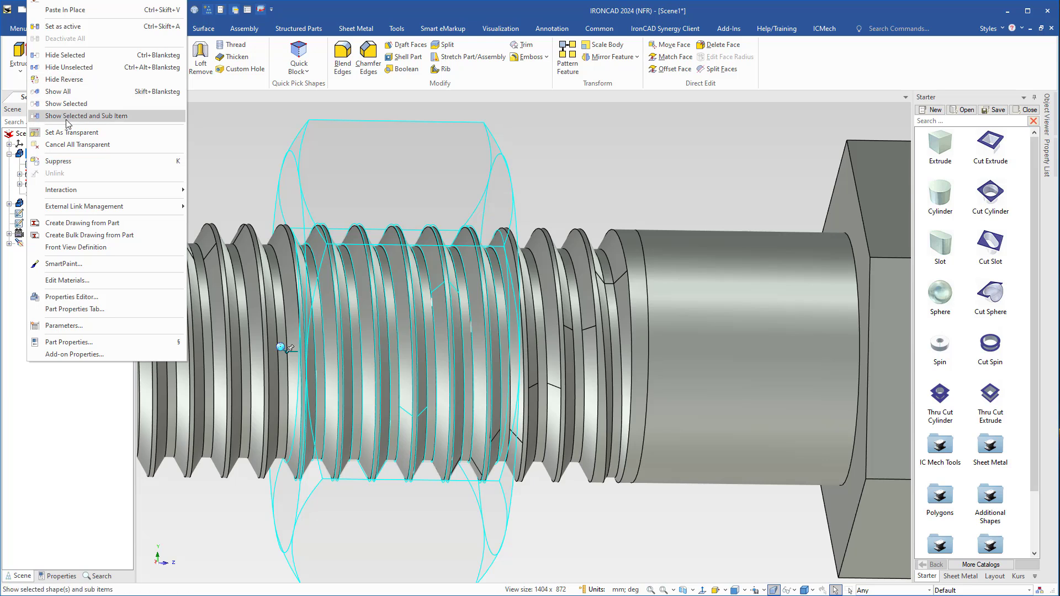
left_click(54, 146)
left_click(579, 217)
scroll(380, 330, "down", 5)
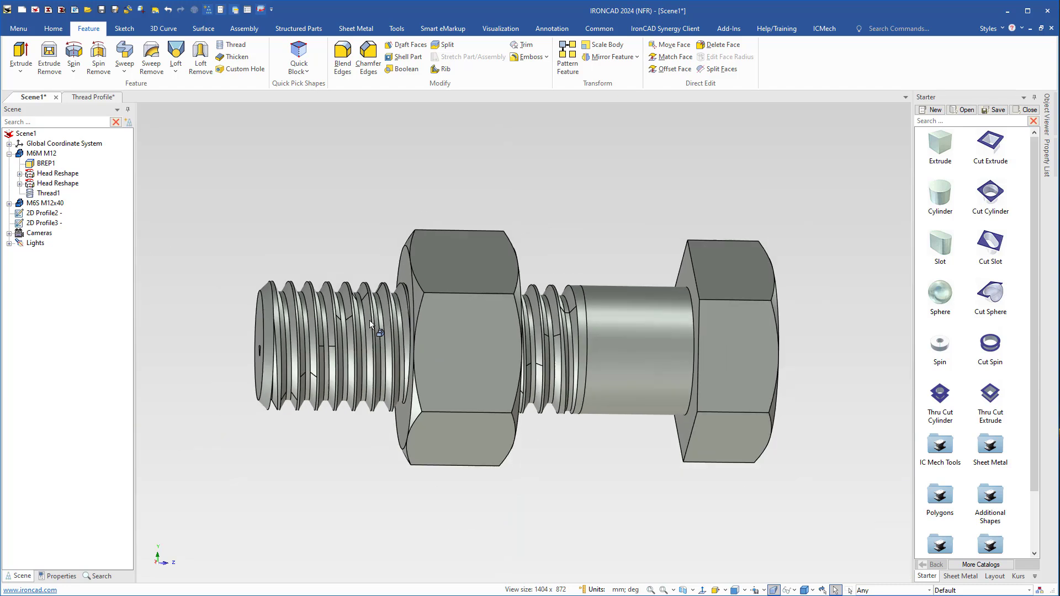
middle_click_drag(472, 352, 550, 393)
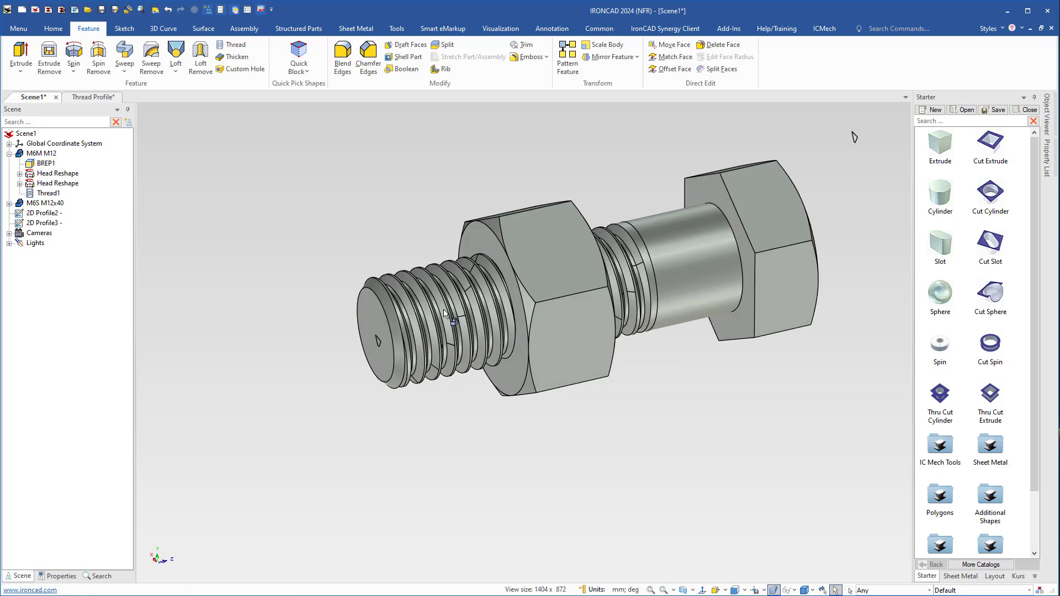
middle_click_drag(854, 137, 733, 205)
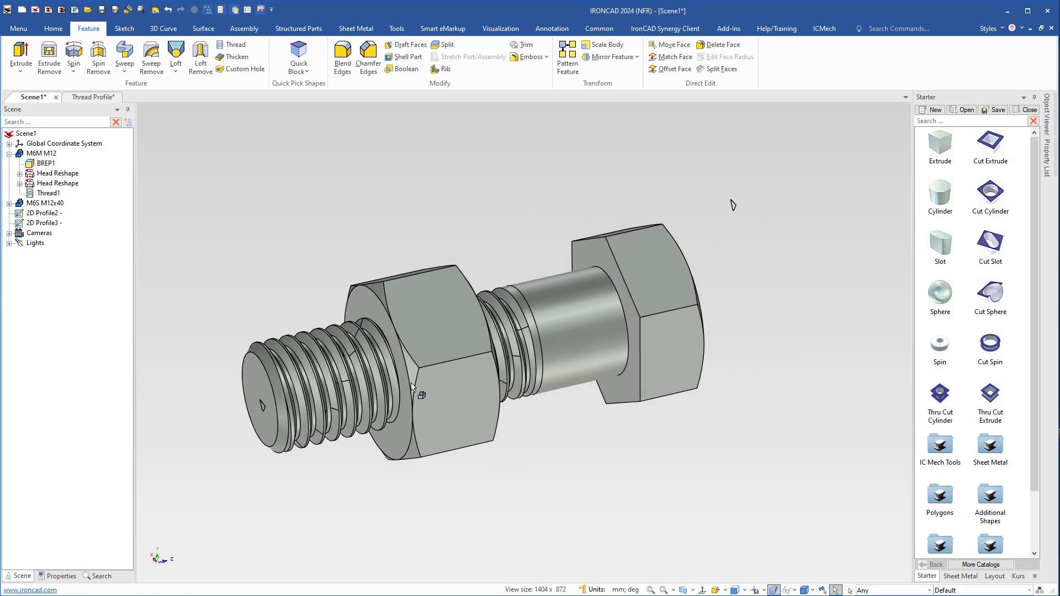